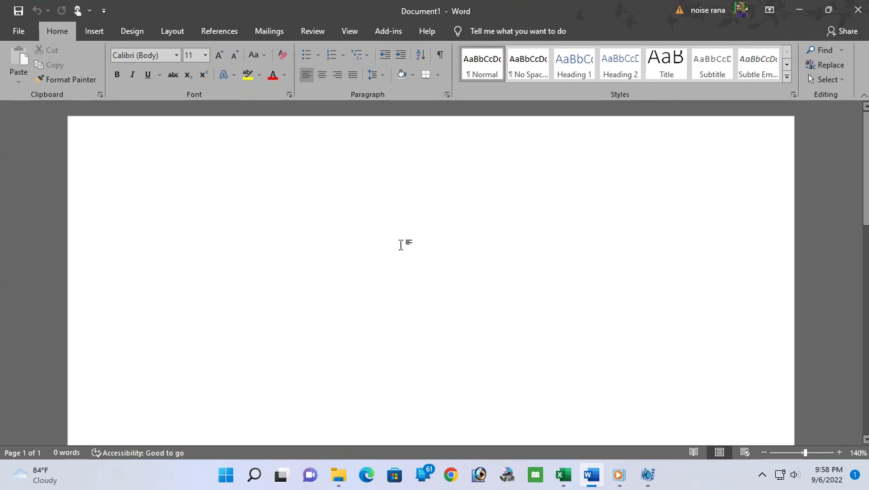
# - Set the font size to 34 and write "আজকে আমরা দেখব কিভাবে এক্সেলে" at the start of the blank document
pyautogui.hotkey('ctrl', ']')
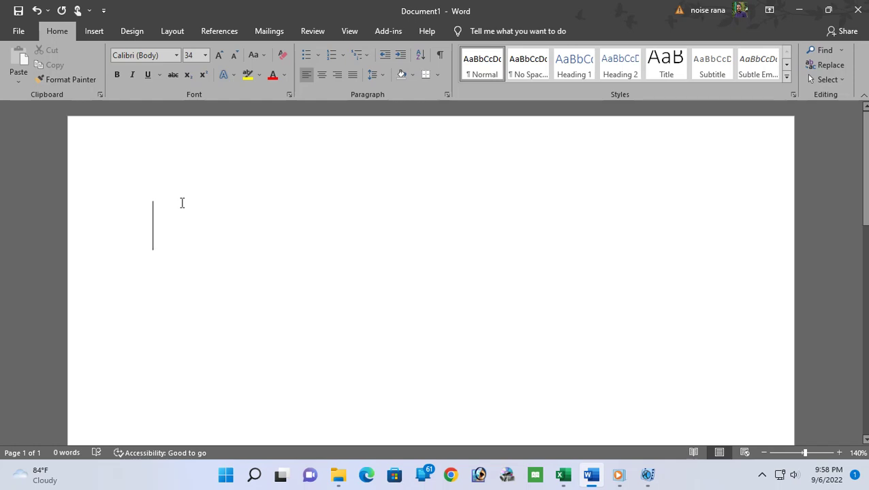
pyautogui.write('আ')
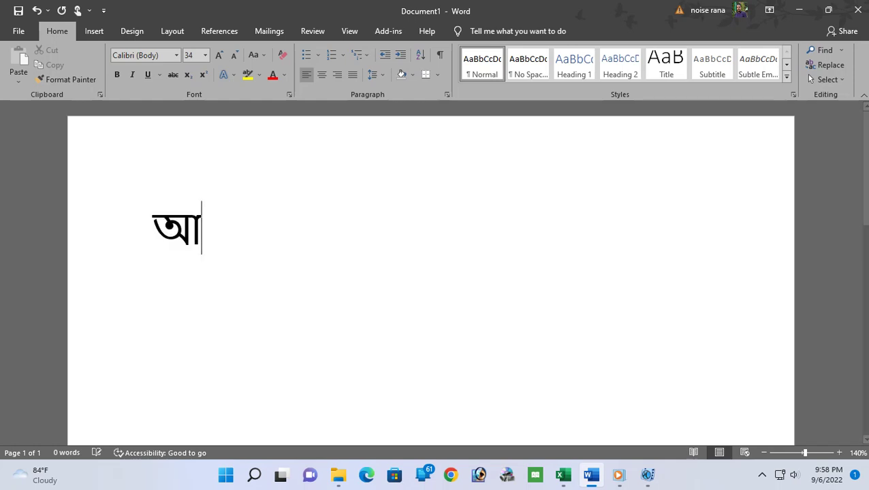
pyautogui.write('জকে আমরা দেখব ')
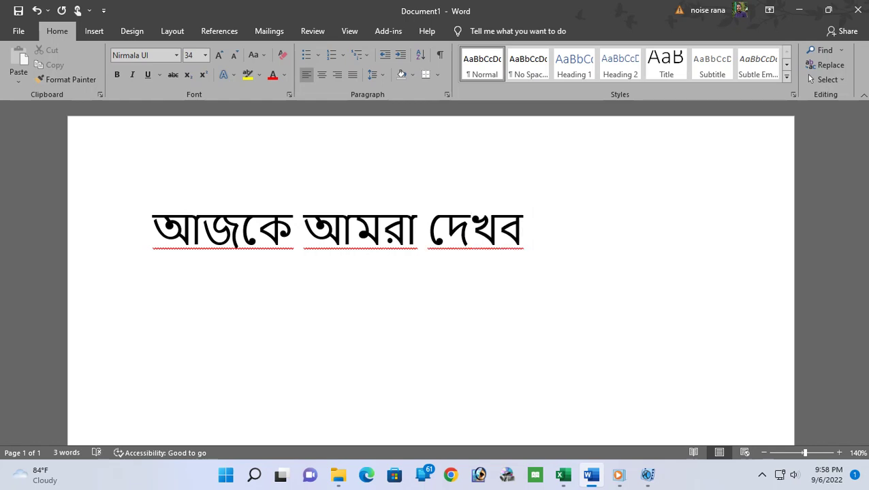
pyautogui.write('কিভাবে')
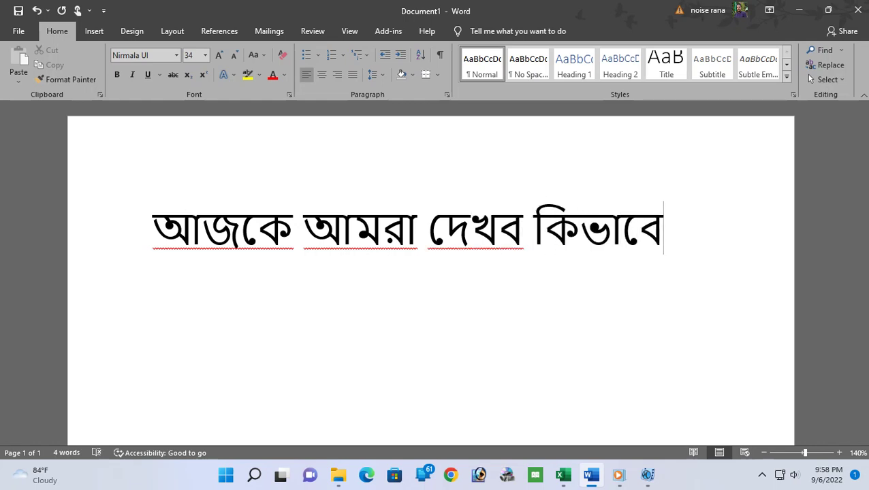
pyautogui.write(' এ')
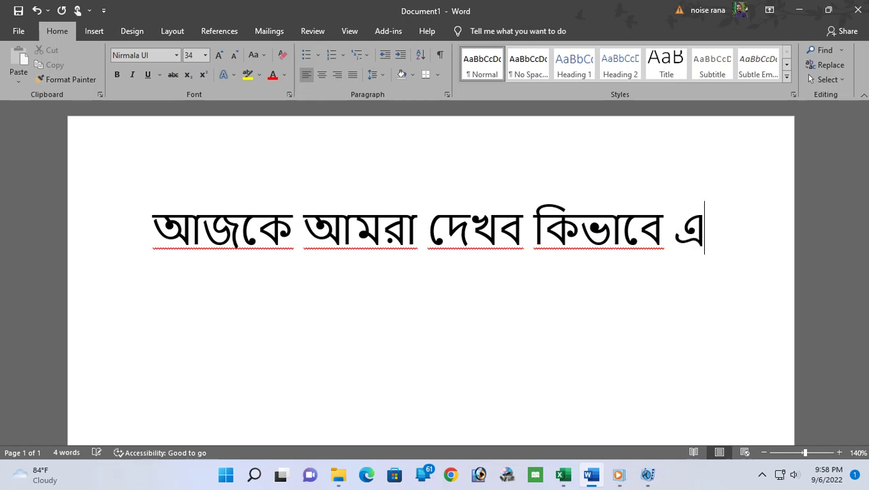
pyautogui.write('কেস্')
pyautogui.press('BackSpace')
pyautogui.press('BackSpace')
pyautogui.press('BackSpace')
pyautogui.press('BackSpace')
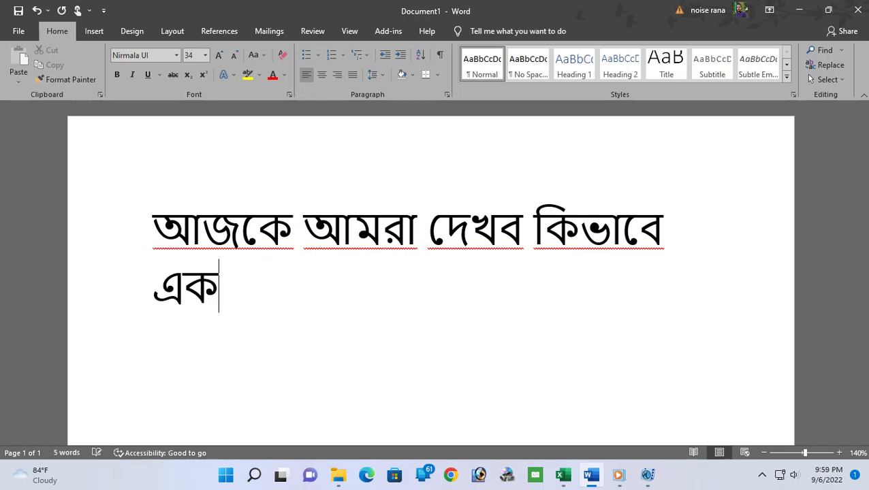
pyautogui.write('ক্সেলে ')
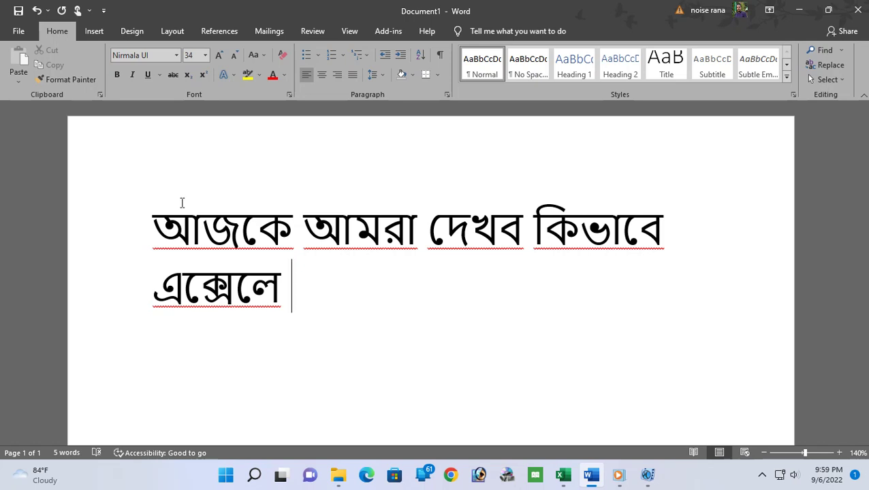
# - Continue the sentence with "Cell Lock করে এবং Cell এ থাকা" after "এক্সেলে"
pyautogui.write('Cell ')
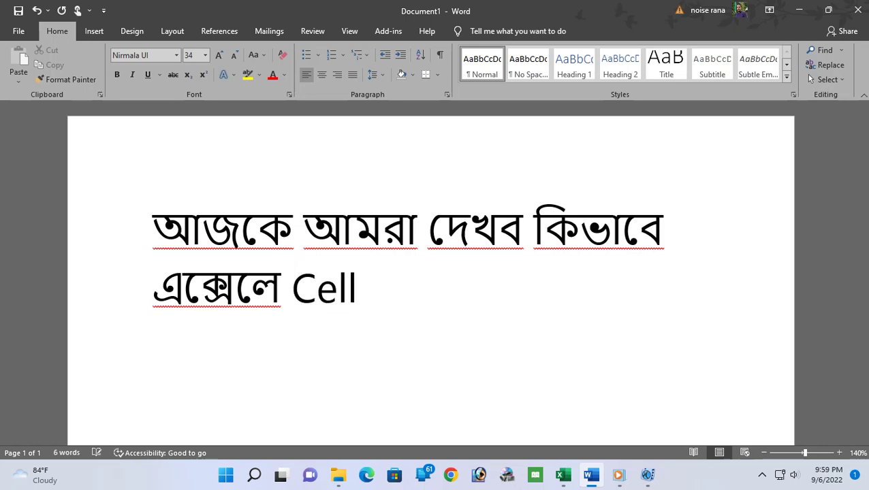
pyautogui.write('Lock ')
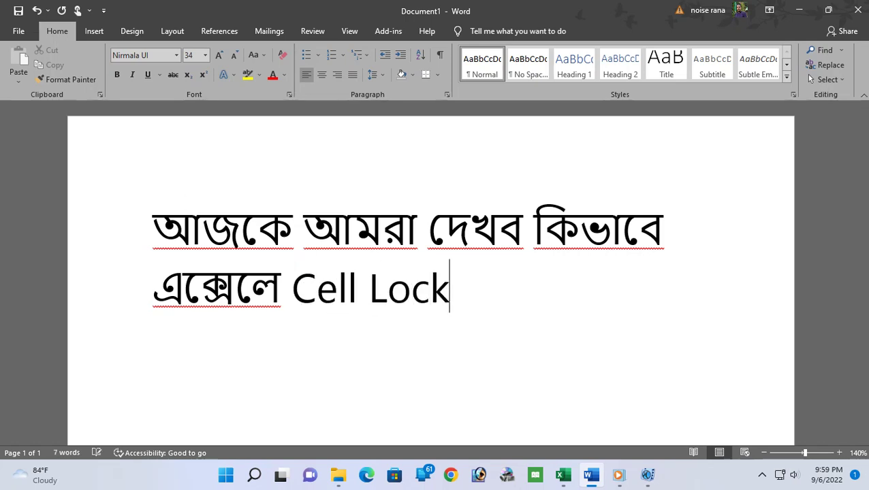
pyautogui.write('করে ')
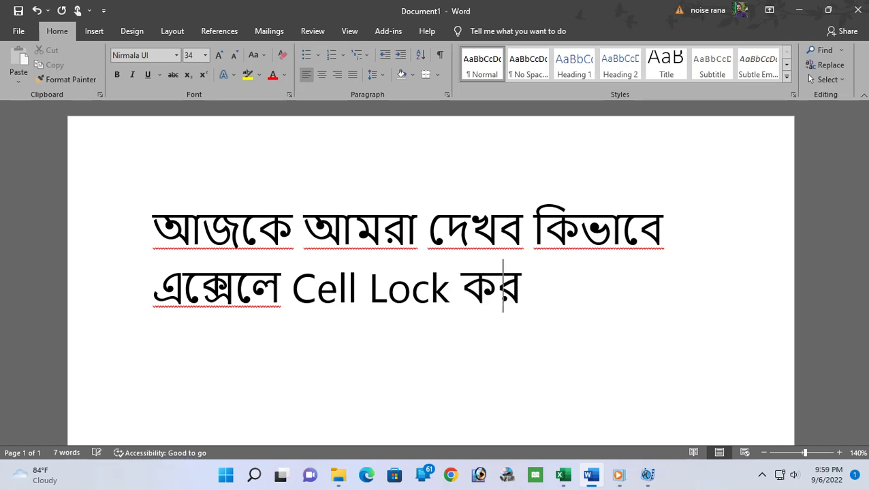
pyautogui.write('এই')
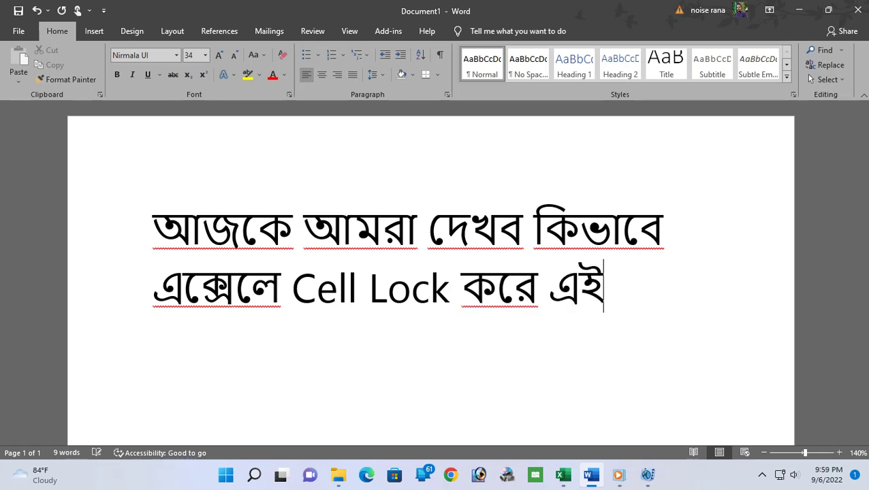
pyautogui.press('BackSpace')
pyautogui.write('বং')
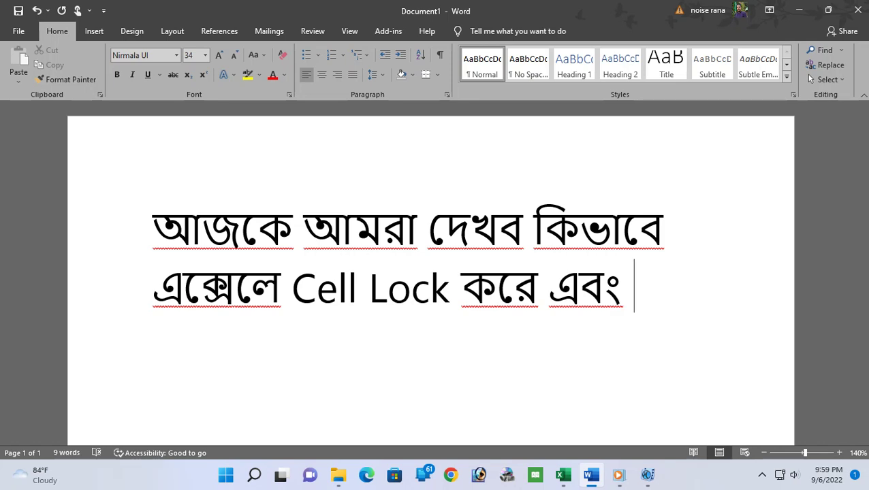
pyautogui.write(' Cell')
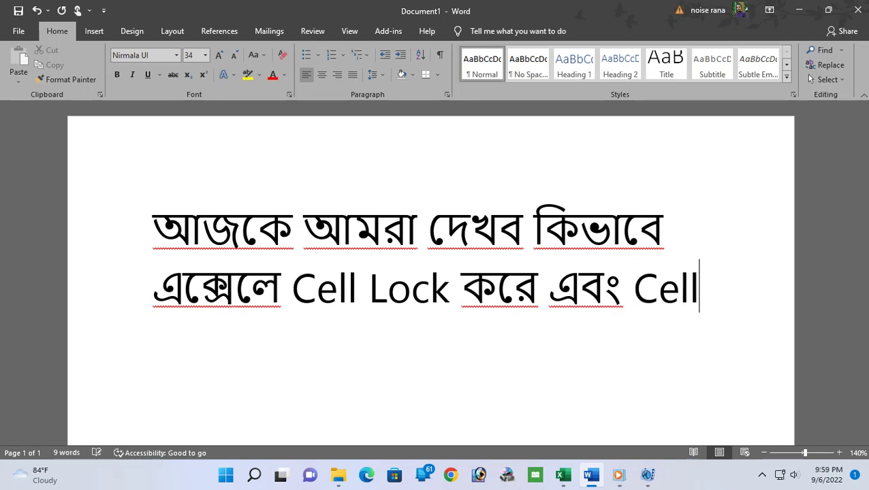
pyautogui.write(' এ ')
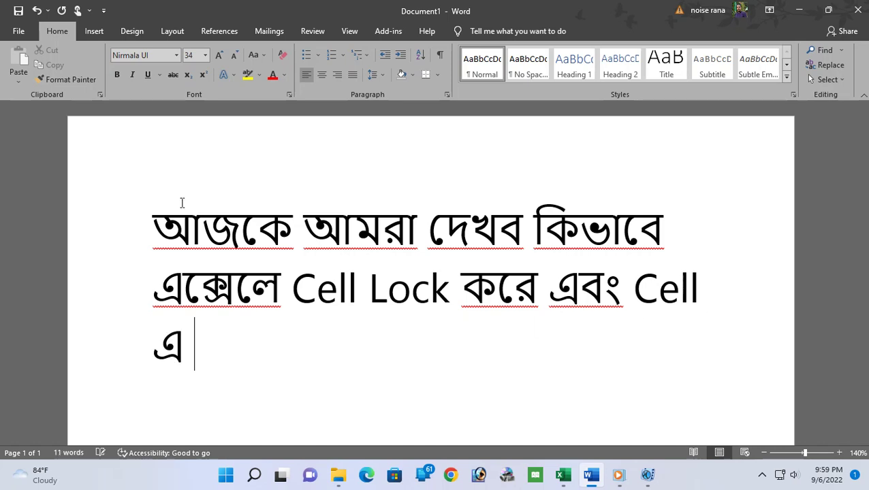
pyautogui.write('থাকা ')
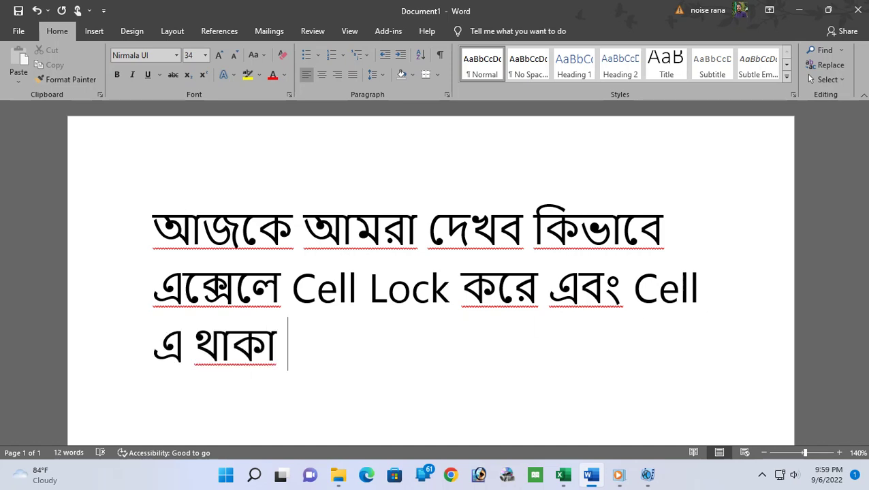
# - Finish the sentence with "Formula Hide করে।"
pyautogui.write('F')
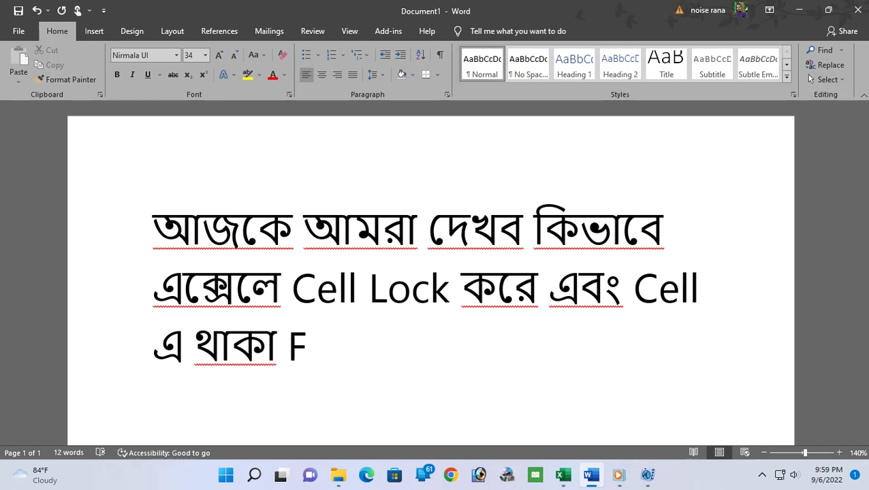
pyautogui.write('ormulla')
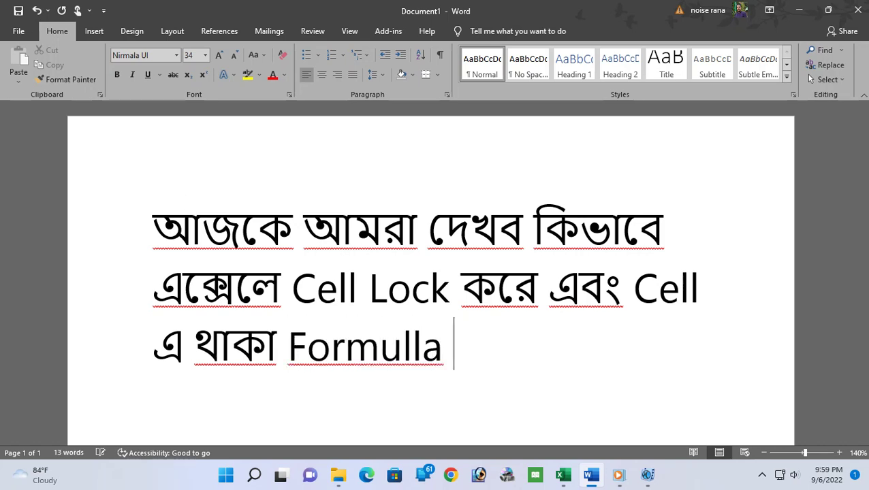
pyautogui.press('BackSpace')
pyautogui.press('BackSpace')
pyautogui.press('BackSpace')
pyautogui.write('la ')
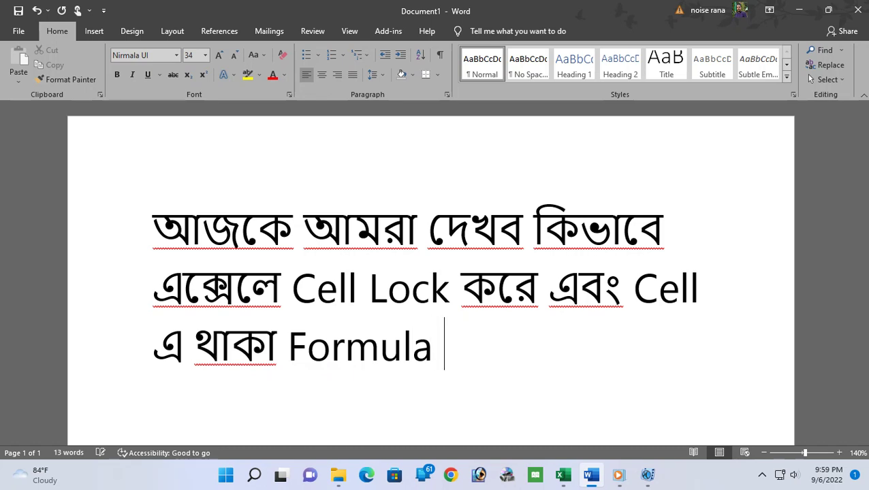
pyautogui.write('Hide')
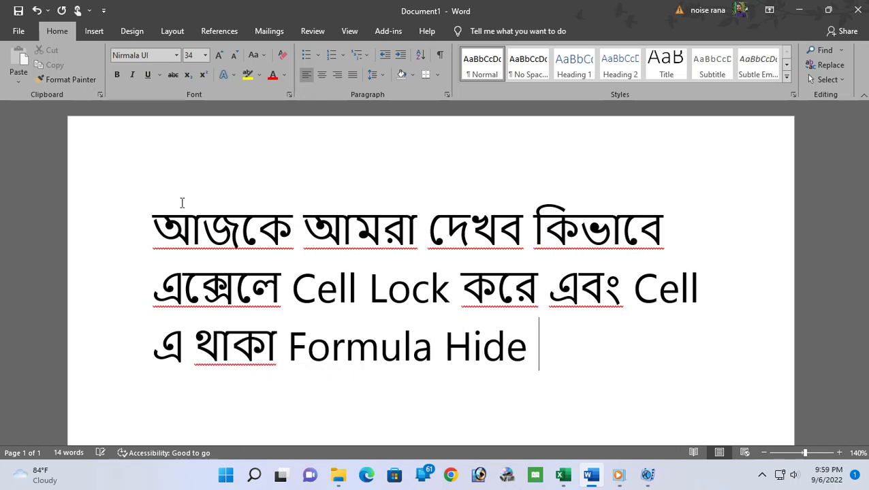
pyautogui.hotkey('alt', 'v')
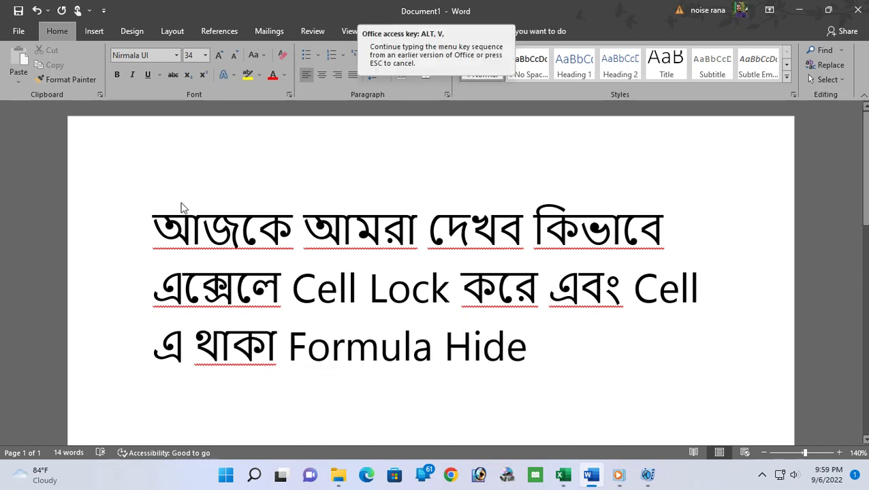
pyautogui.press('Escape')
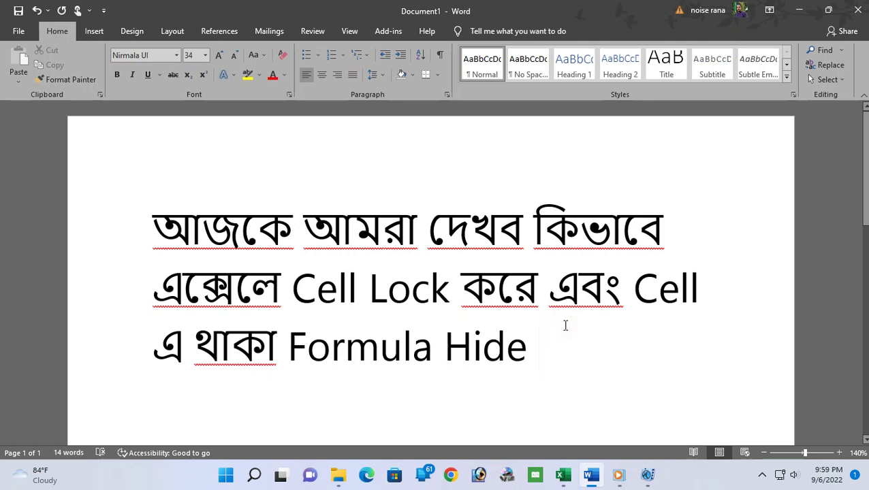
pyautogui.write('করে')
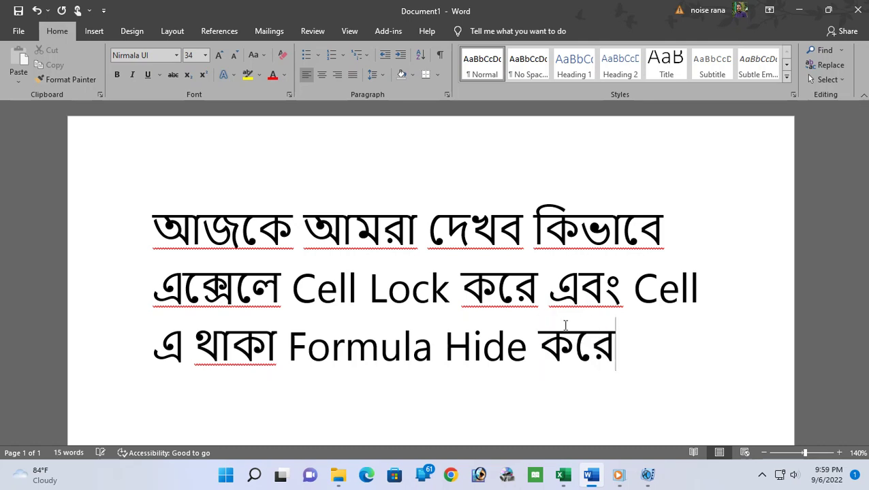
pyautogui.write('।')
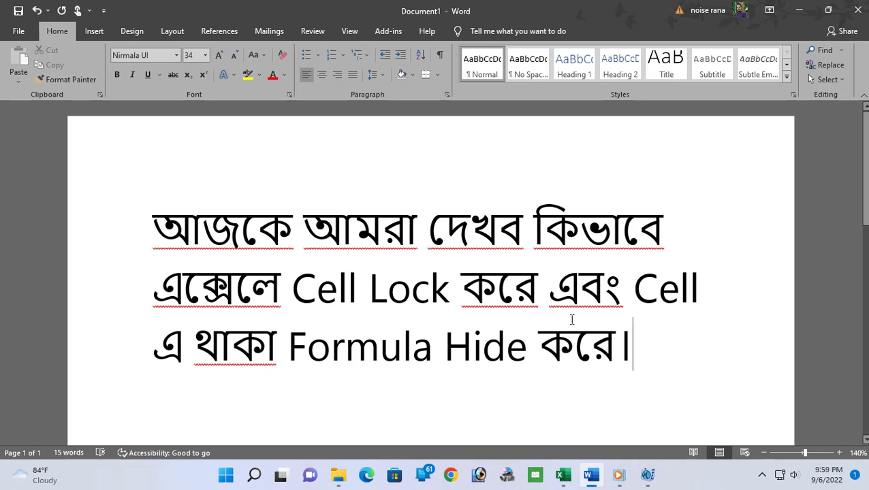
# - Add a new paragraph below the sentence reading "Let's Go", a row of dots, and "To Excel"
pyautogui.scroll(-3, 572, 320)
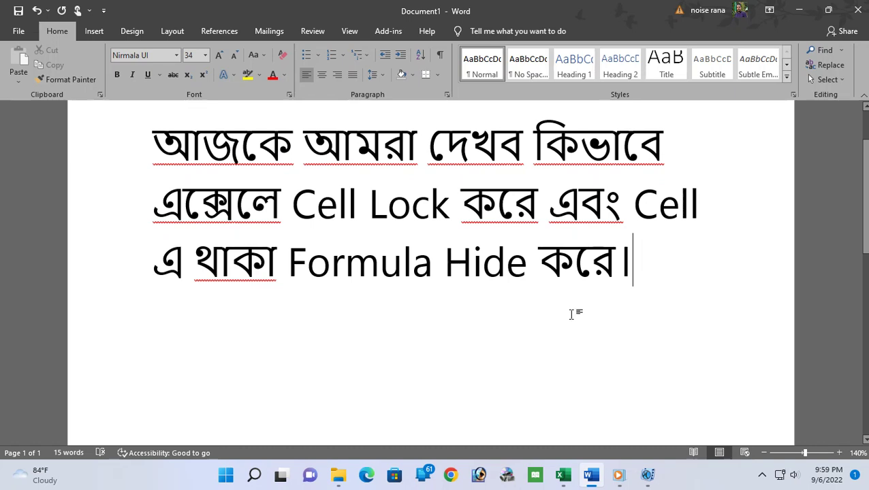
pyautogui.press('Return')
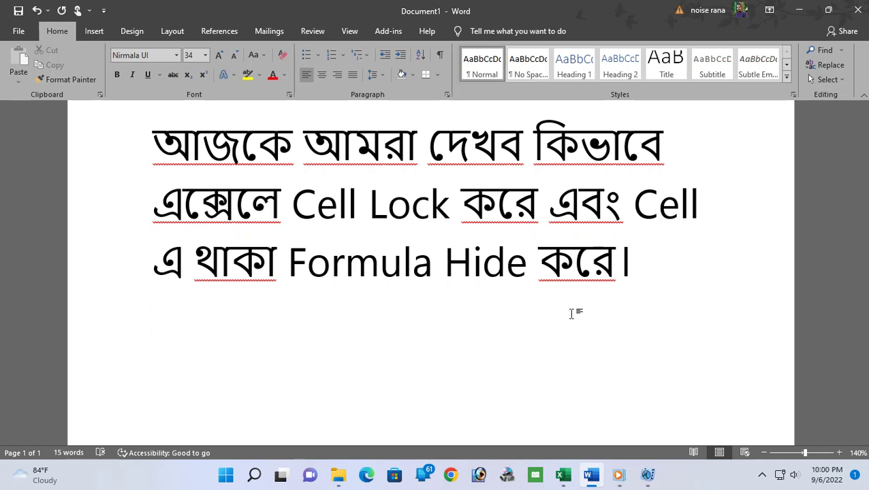
pyautogui.write("Let'\\")
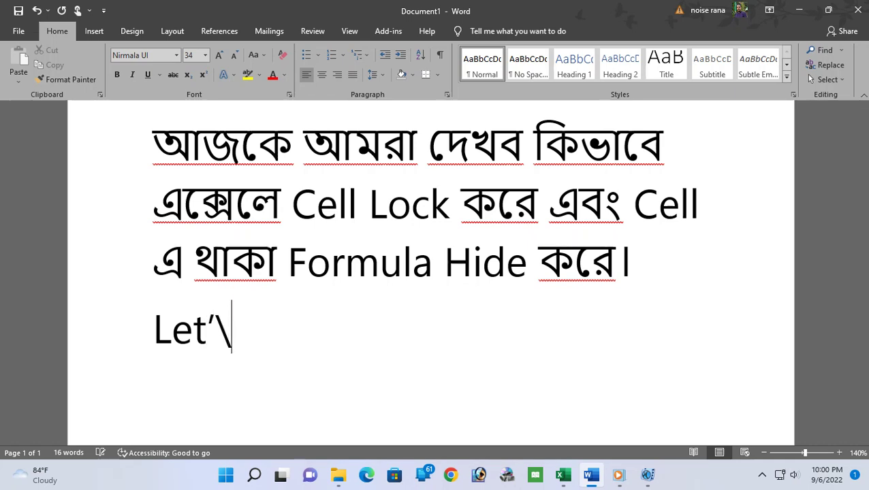
pyautogui.press('BackSpace')
pyautogui.write('s Go.')
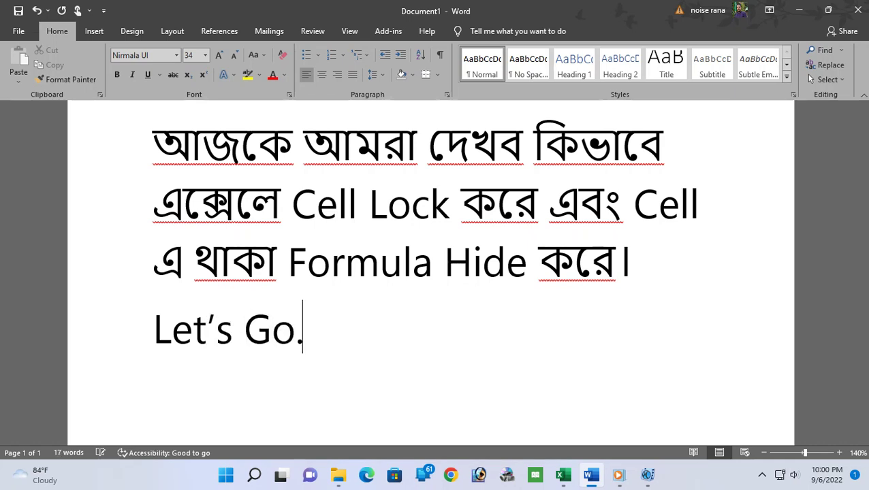
pyautogui.write('........... To ')
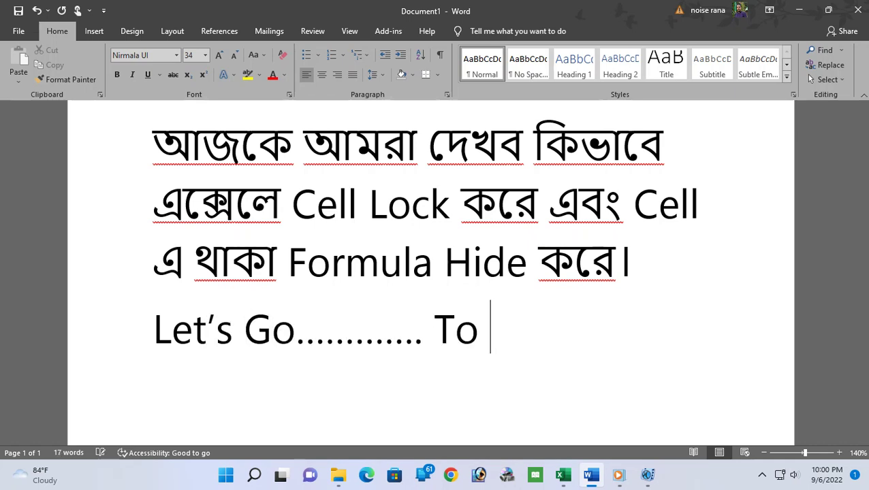
pyautogui.write('Excel')
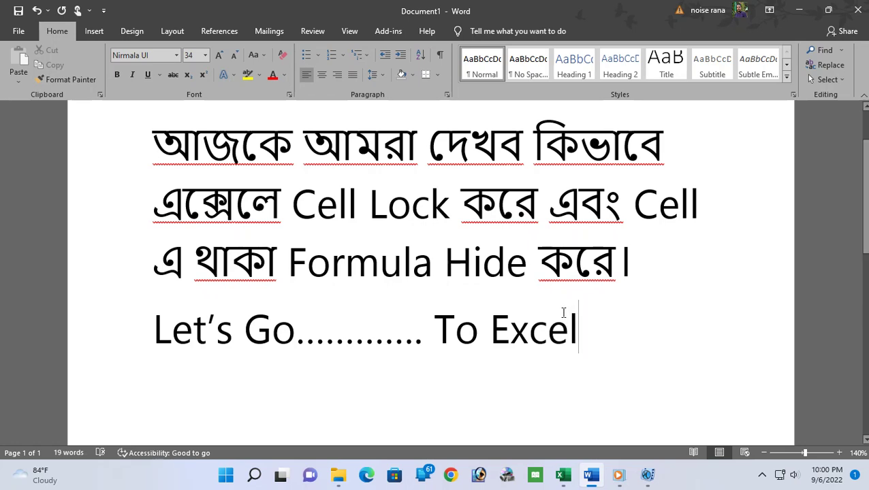
# - Minimize the document, launch Excel in a maximized window and create a blank workbook
pyautogui.click(801, 12)
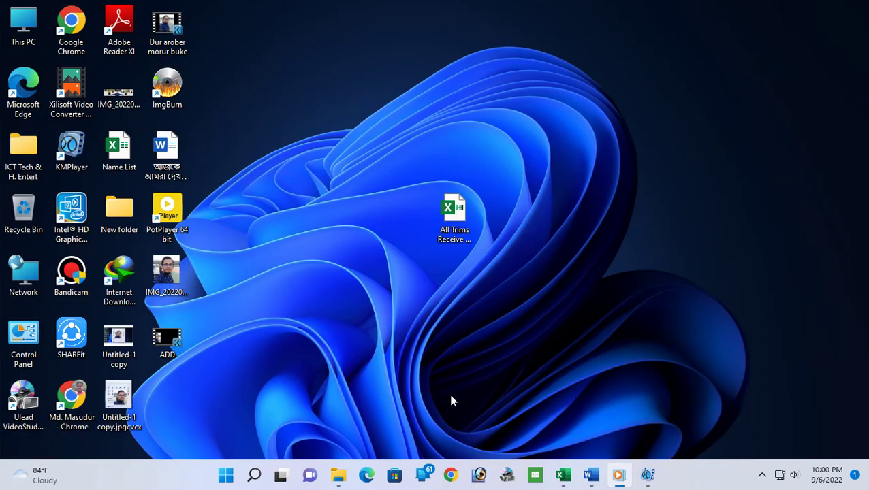
pyautogui.click(226, 475)
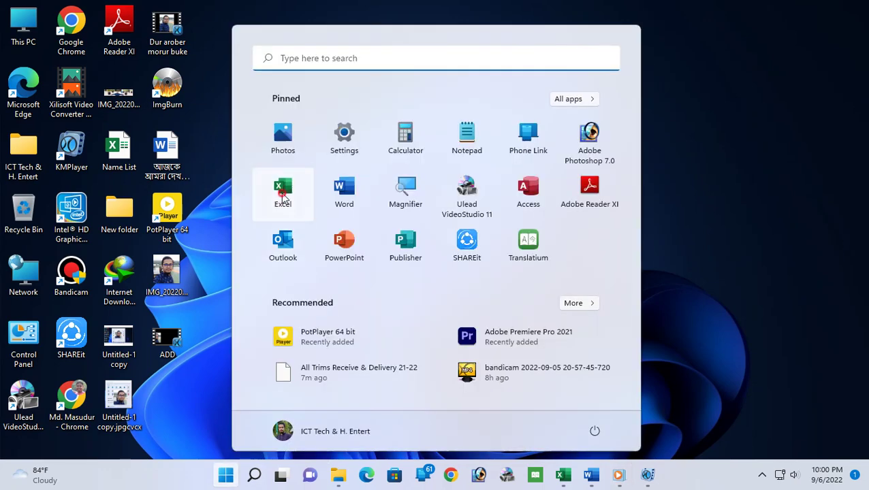
pyautogui.click(282, 193)
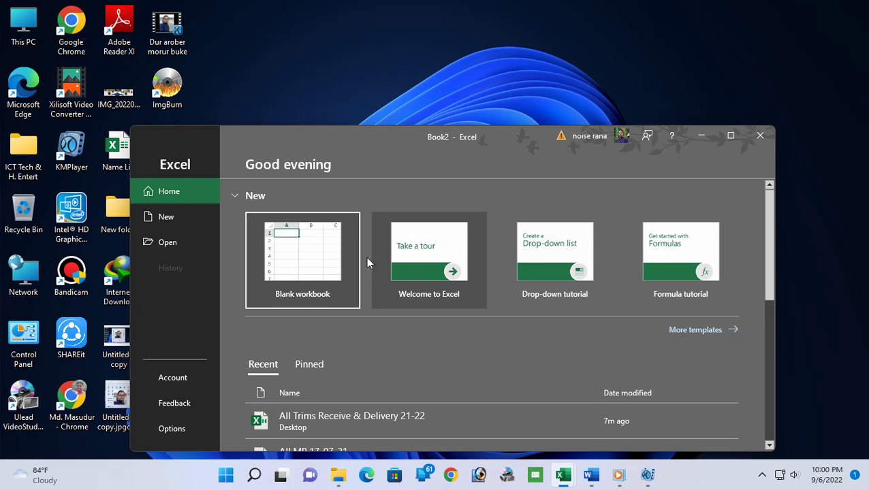
pyautogui.click(731, 136)
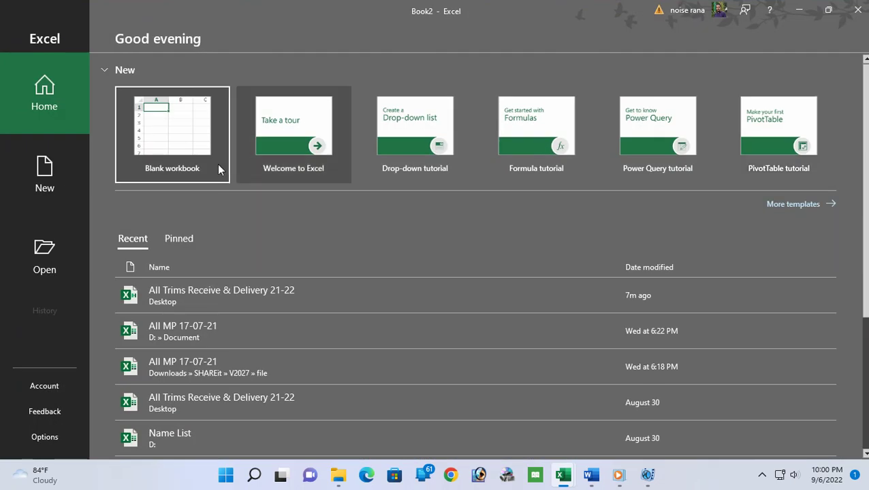
pyautogui.click(164, 132)
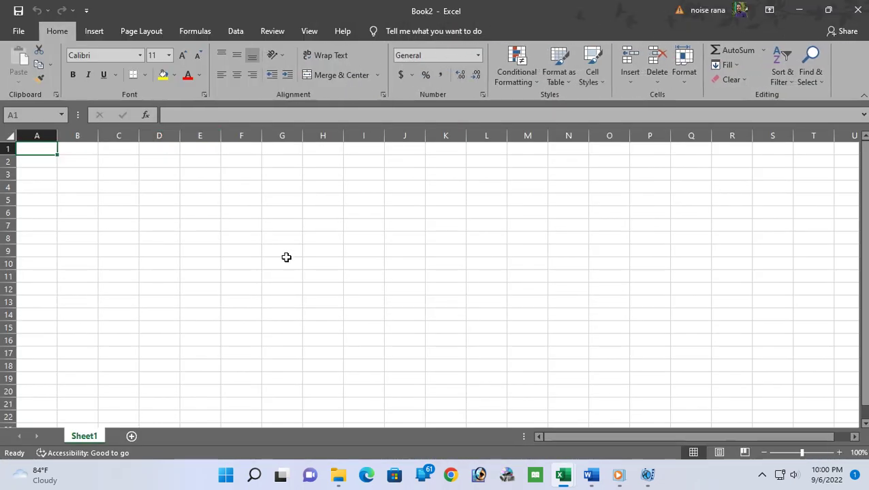
pyautogui.scroll(4, 317, 269)
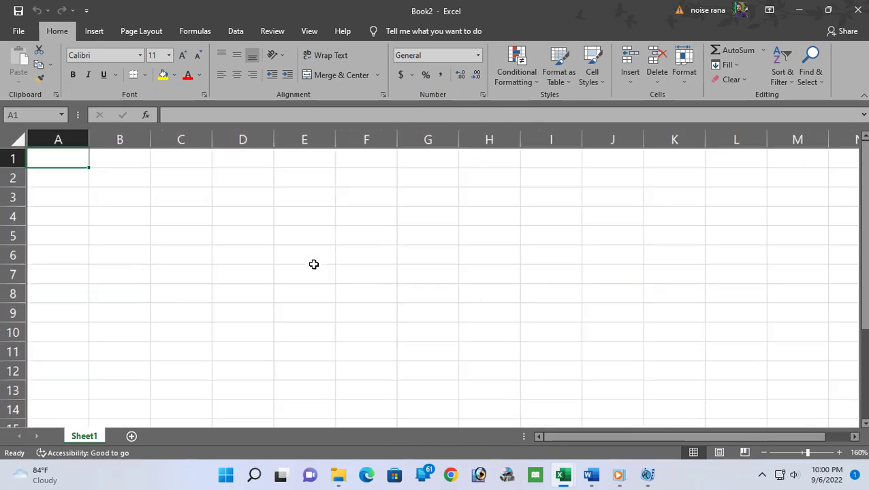
# - Apply all borders to the range D3:F5
pyautogui.click(333, 218)
pyautogui.click(275, 219)
pyautogui.click(322, 219)
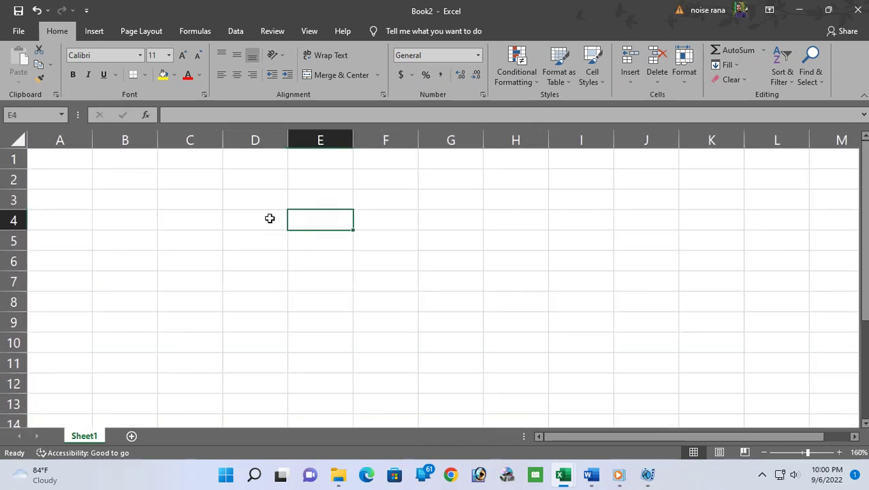
pyautogui.click(270, 219)
pyautogui.click(300, 219)
pyautogui.moveTo(260, 199); pyautogui.dragTo(395, 239)
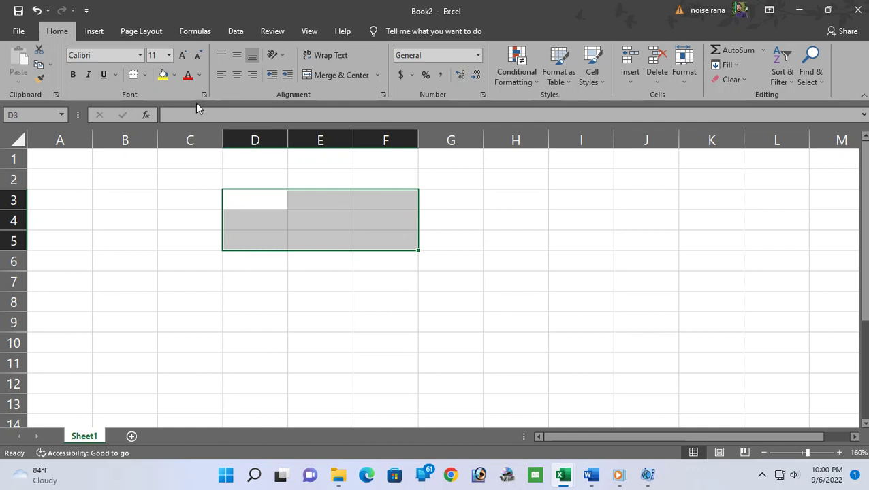
pyautogui.click(144, 75)
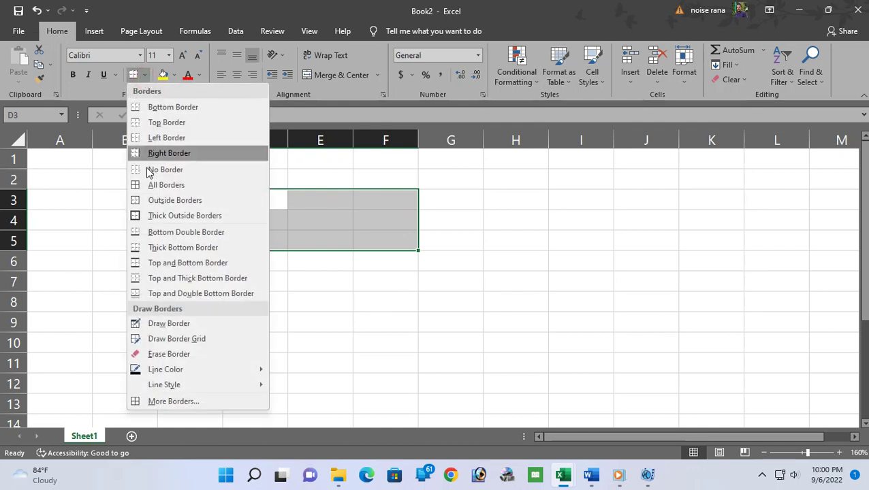
pyautogui.click(147, 184)
# - Enter the column headings SL, Name and Age in cells D3, E3 and F3
pyautogui.click(311, 205)
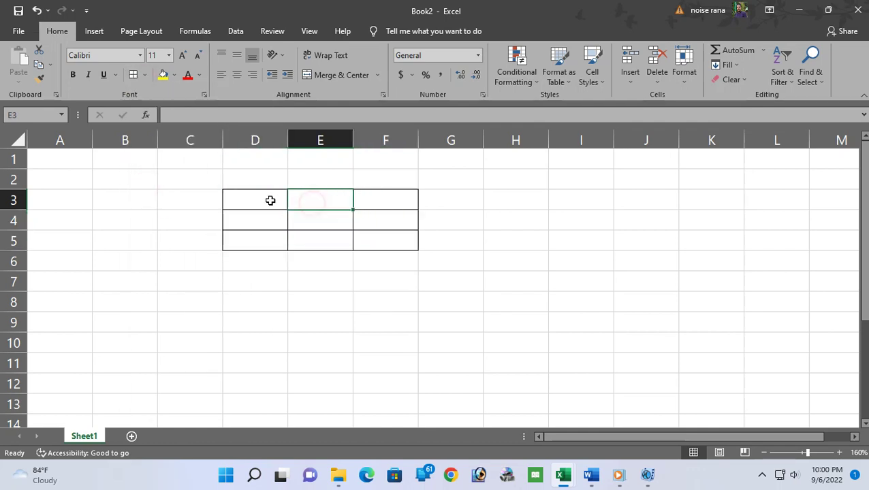
pyautogui.click(268, 200)
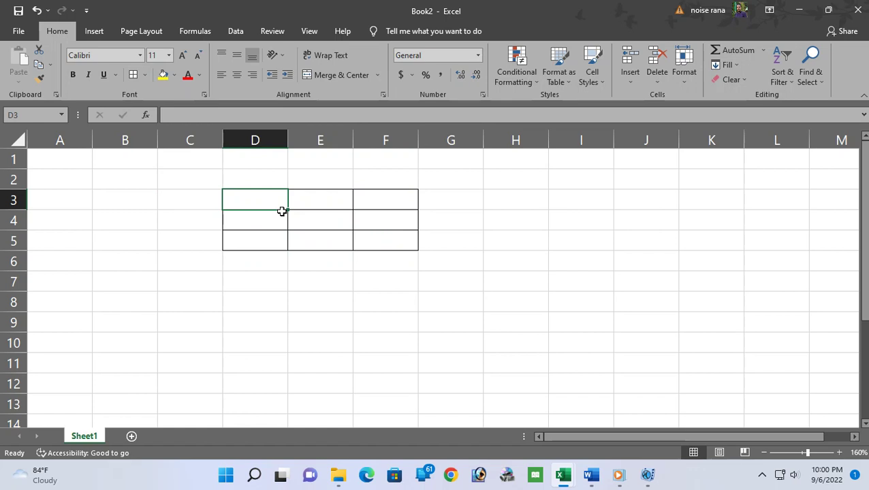
pyautogui.write('L')
pyautogui.press('Tab')
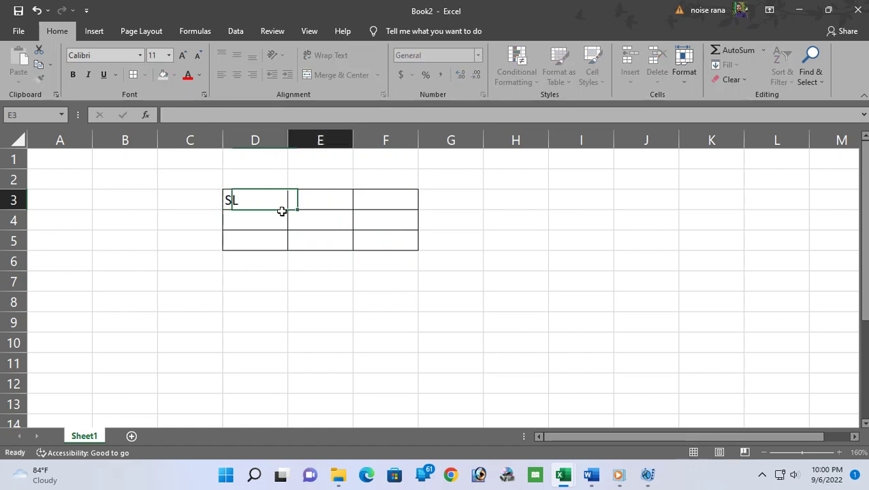
pyautogui.write('Name')
pyautogui.press('Tab')
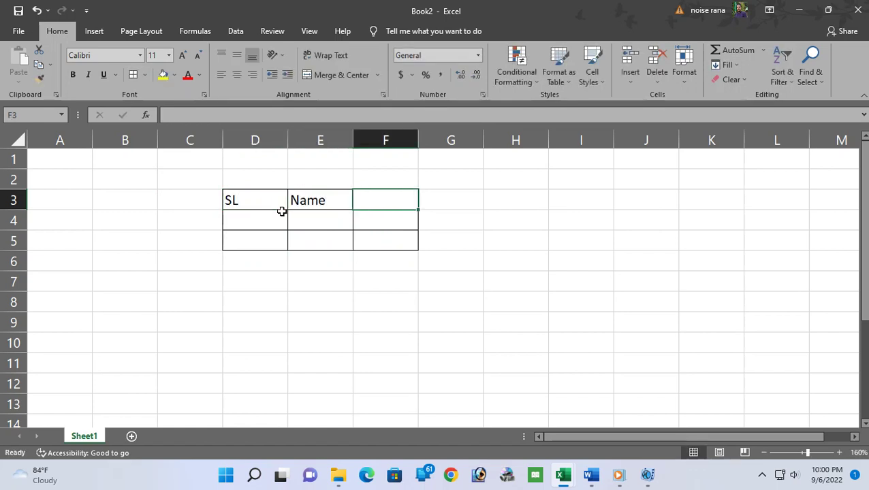
pyautogui.write('Age')
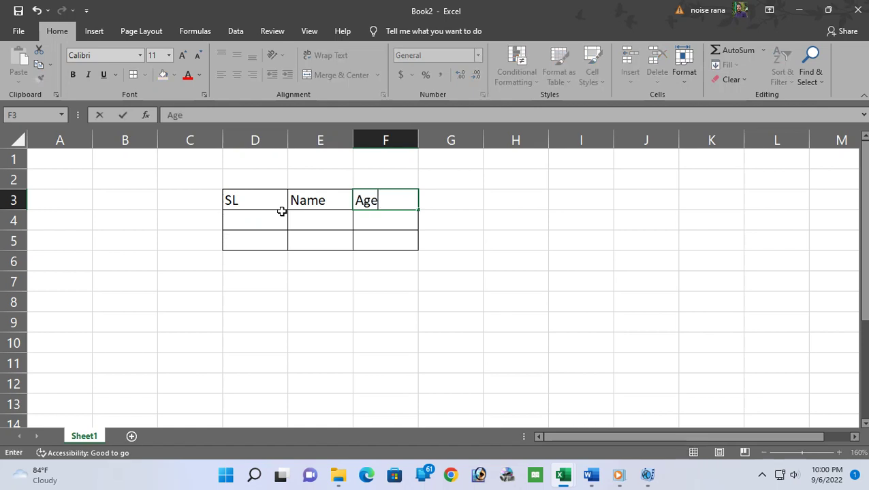
# - Centre the headings in D3:F3 and widen the Name column to about twice its width
pyautogui.moveTo(276, 202); pyautogui.dragTo(385, 201)
pyautogui.click(237, 75)
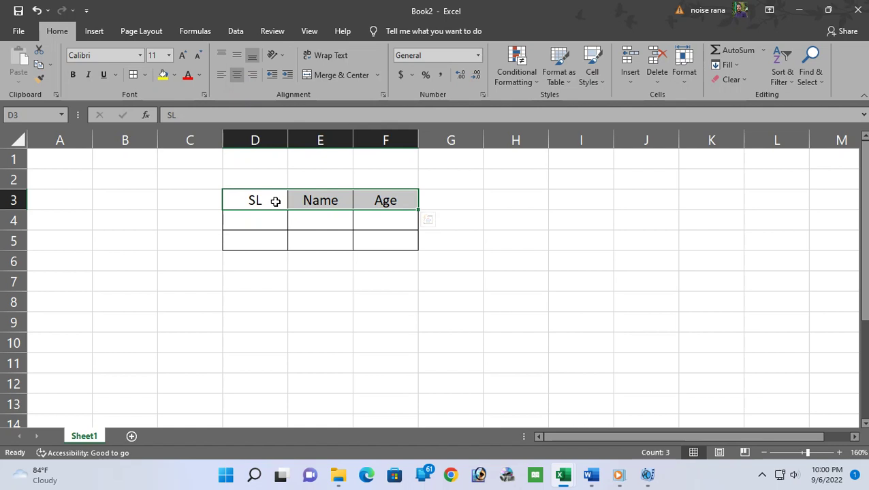
pyautogui.moveTo(353, 136); pyautogui.dragTo(414, 140)
# - Enter the serial numbers 1 and 2 in D4 and D5 and centre them
pyautogui.click(252, 219)
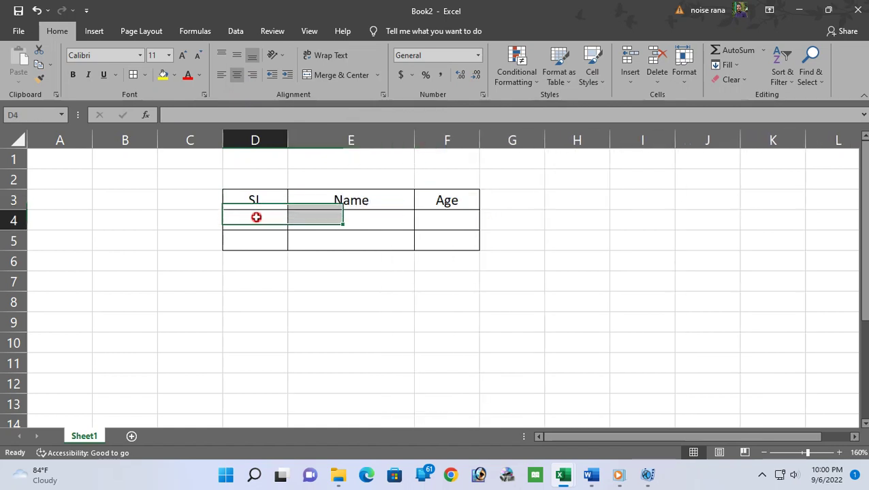
pyautogui.write('1')
pyautogui.press('Return')
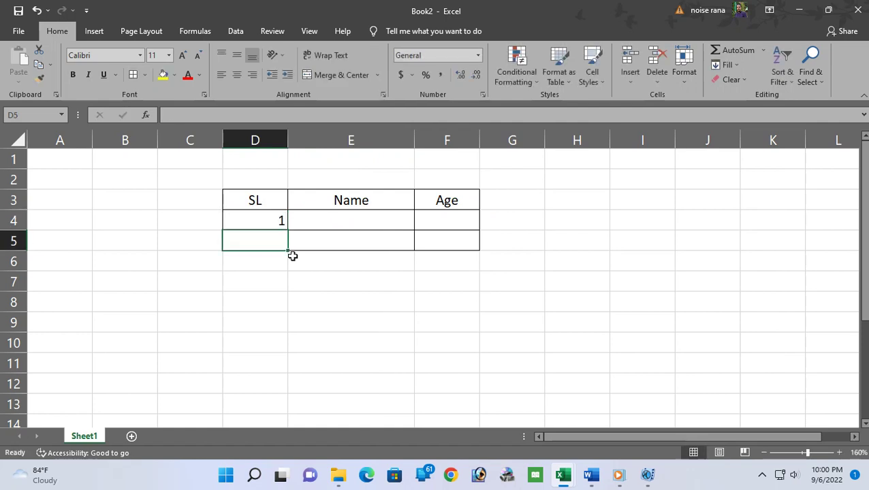
pyautogui.write('2')
pyautogui.press('Return')
pyautogui.moveTo(273, 222); pyautogui.dragTo(271, 242)
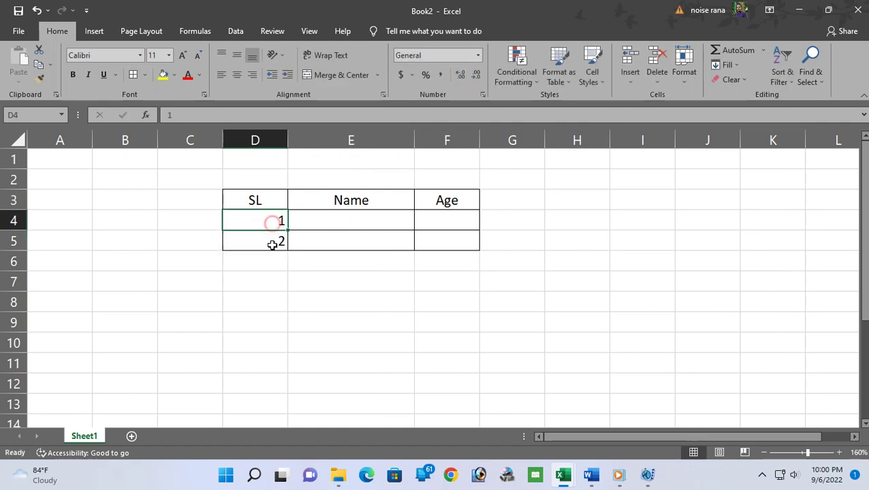
pyautogui.click(238, 75)
# - Replace the heading in F3 with "Taka"
pyautogui.click(373, 217)
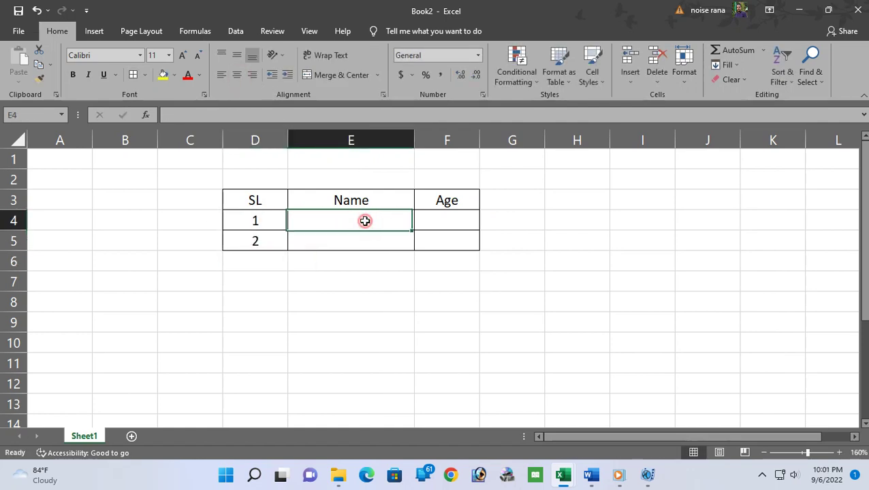
pyautogui.click(450, 200)
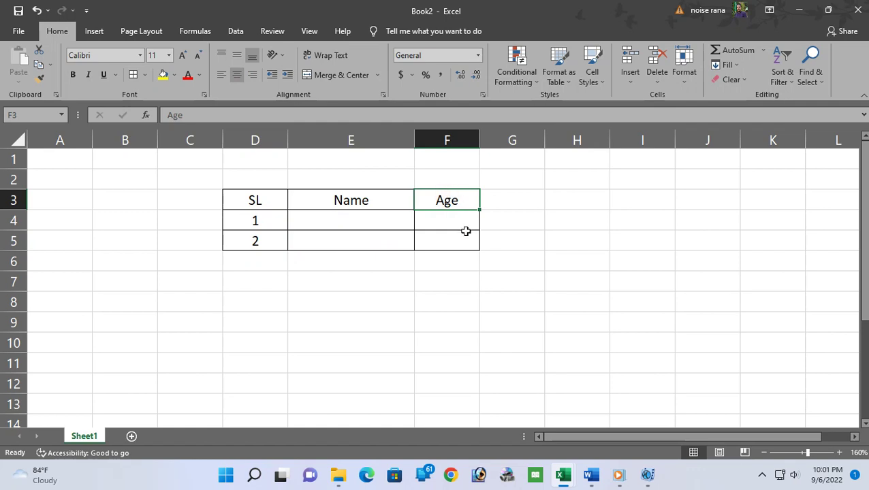
pyautogui.write('Taka')
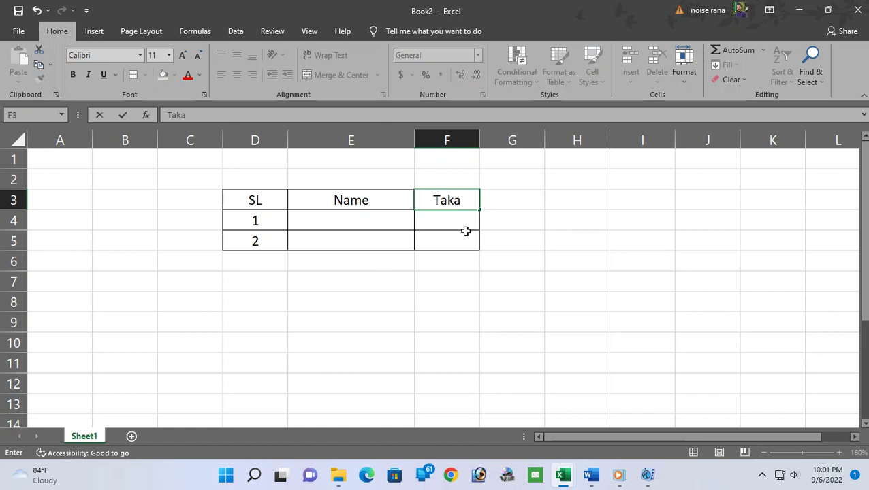
pyautogui.press('Return')
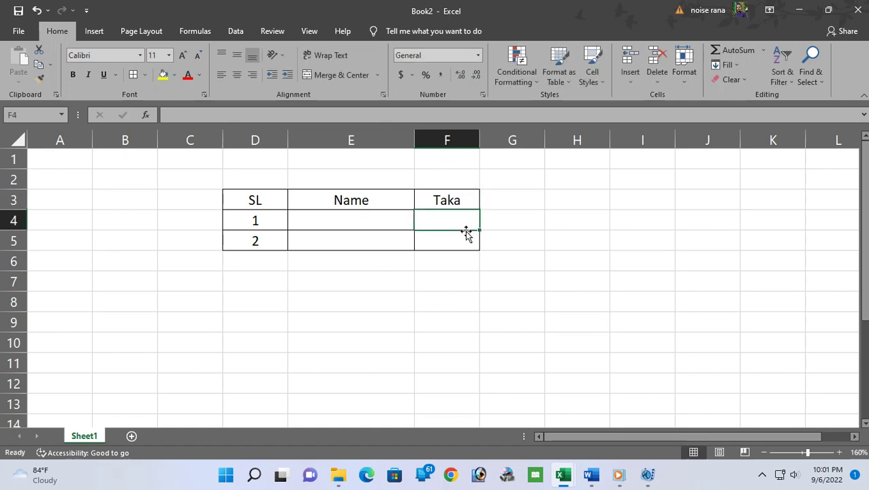
# - Fill in the two people's full names in cells E4 and E5 under the Name heading
pyautogui.click(381, 223)
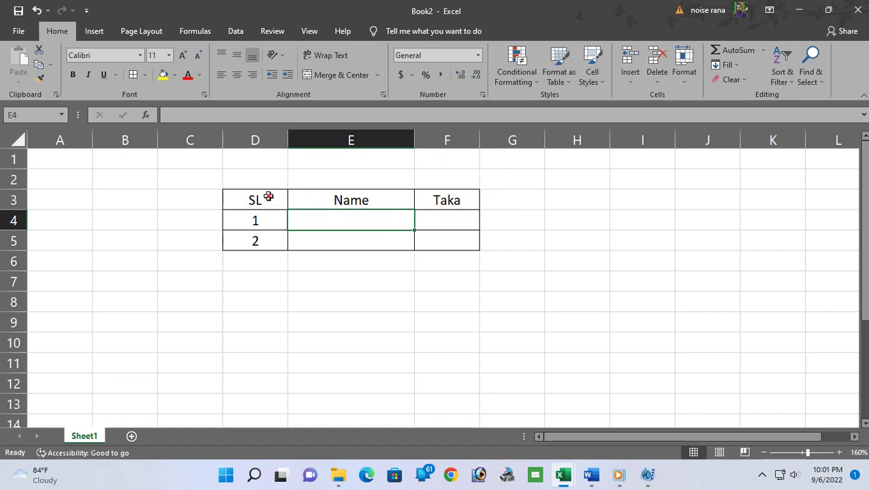
pyautogui.moveTo(268, 194); pyautogui.dragTo(442, 239)
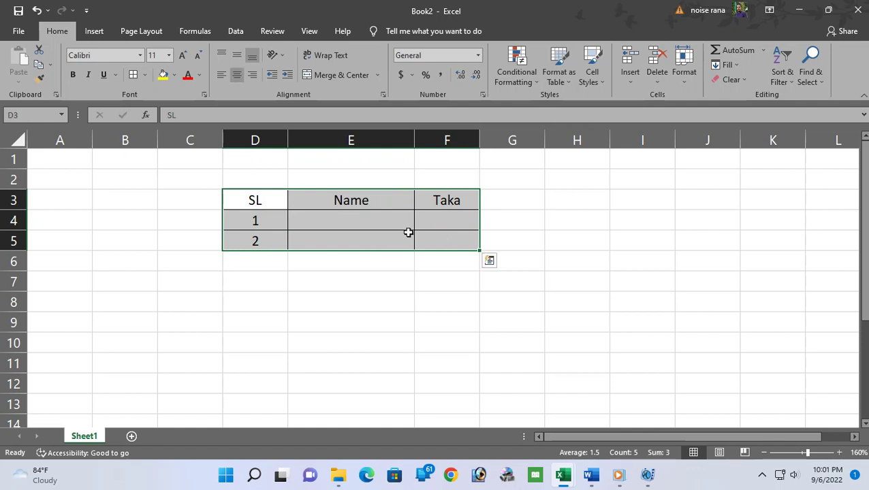
pyautogui.click(350, 215)
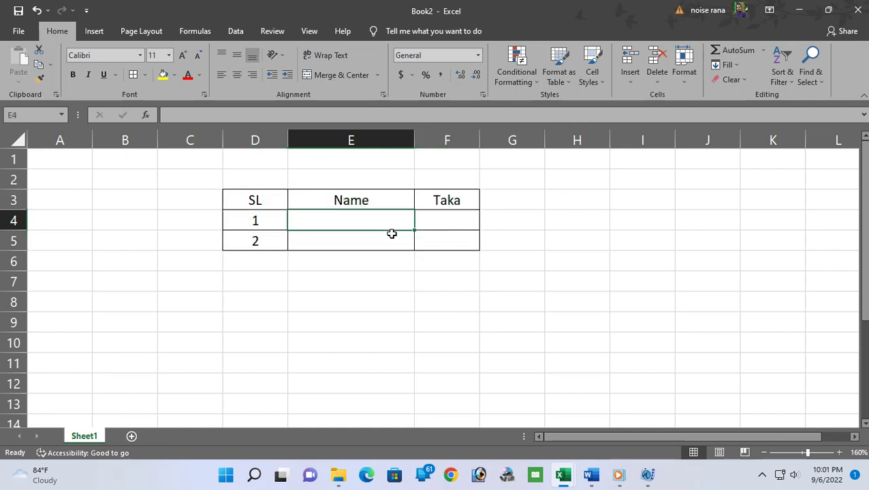
pyautogui.write('Nur Alam')
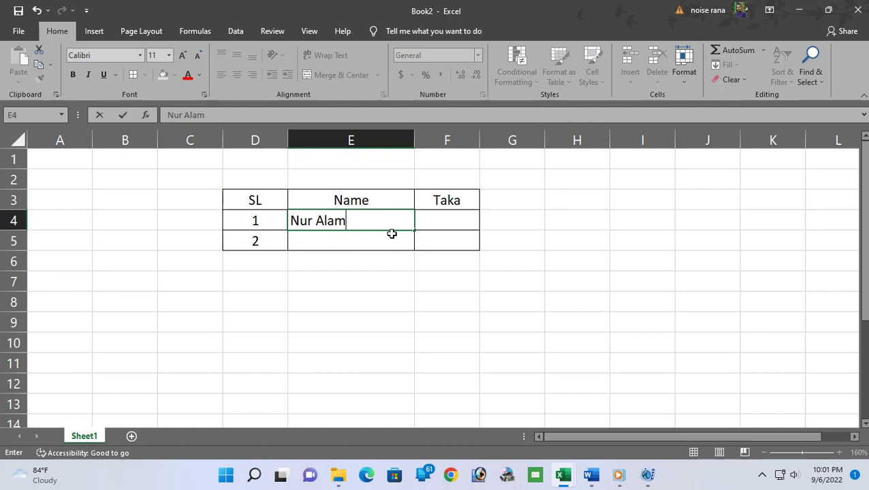
pyautogui.press('Return')
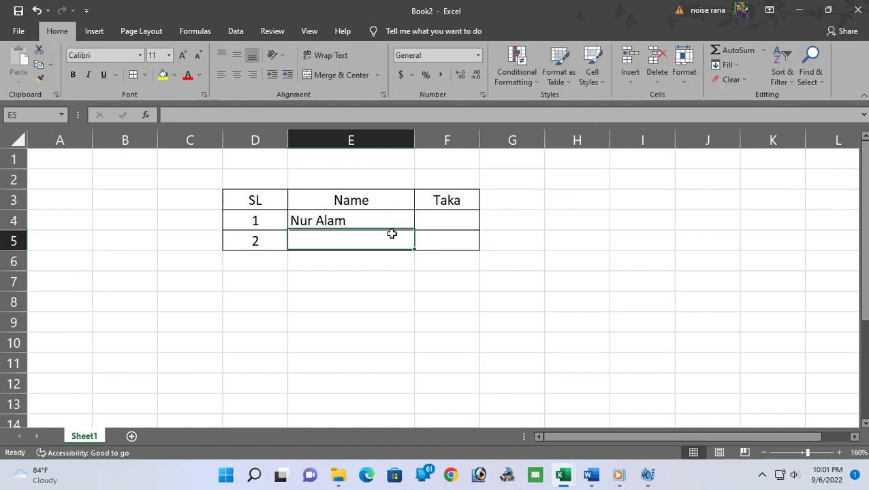
pyautogui.write('Mojibor')
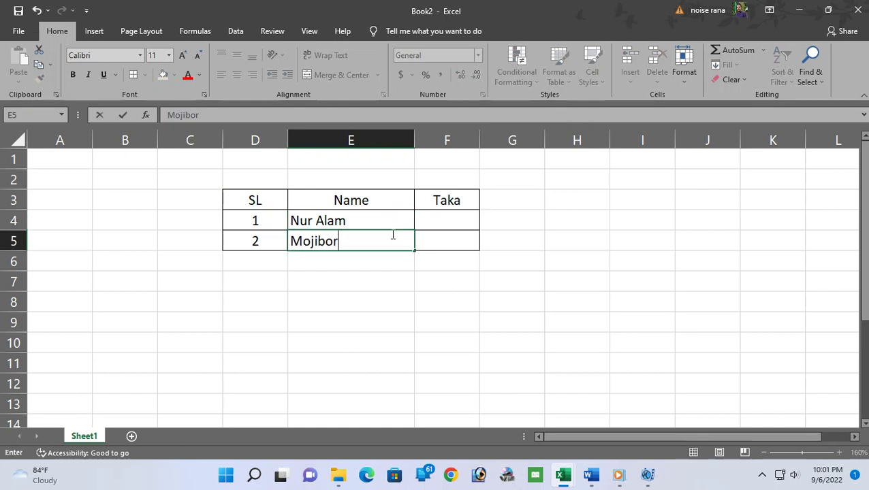
pyautogui.write(' Rahman')
pyautogui.press('Tab')
# - Enter the Taka amounts 10 in F4 and 20 in F5
pyautogui.press('Up')
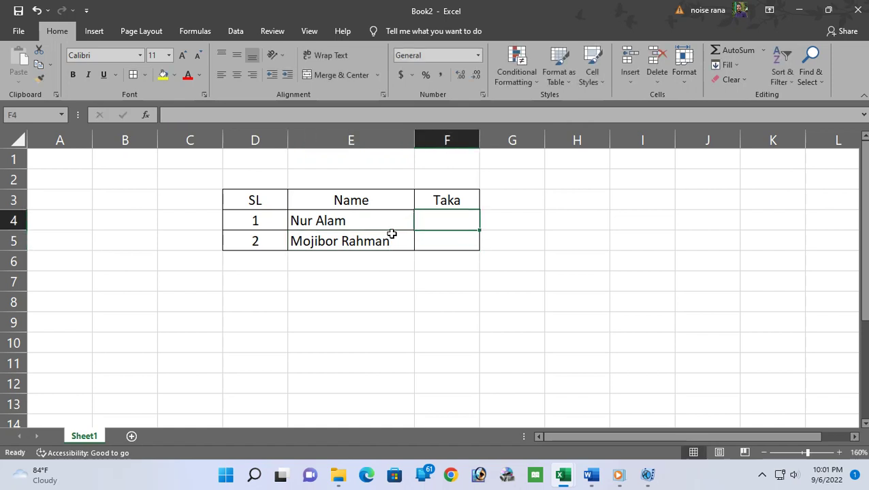
pyautogui.write('10')
pyautogui.press('Return')
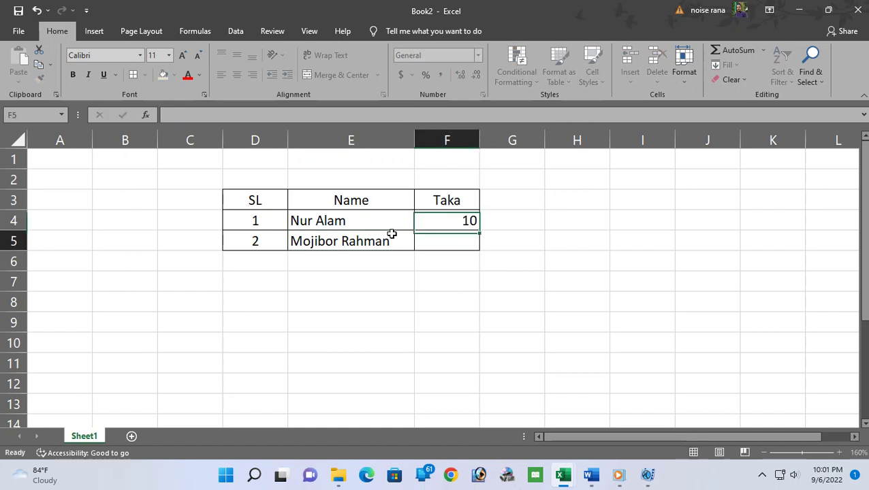
pyautogui.write('20')
pyautogui.press('Return')
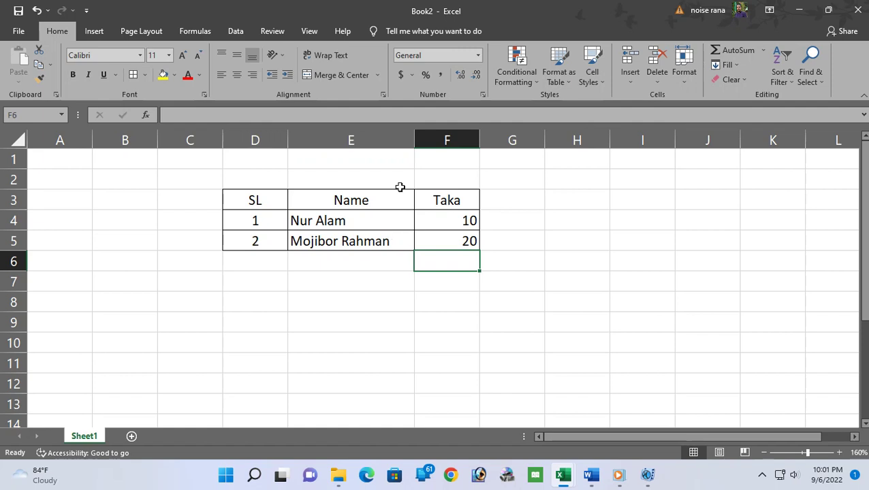
# - Add a bordered row in D6:F6 with the label "Total" merged and centred across D6:E6
pyautogui.moveTo(267, 263); pyautogui.dragTo(427, 256)
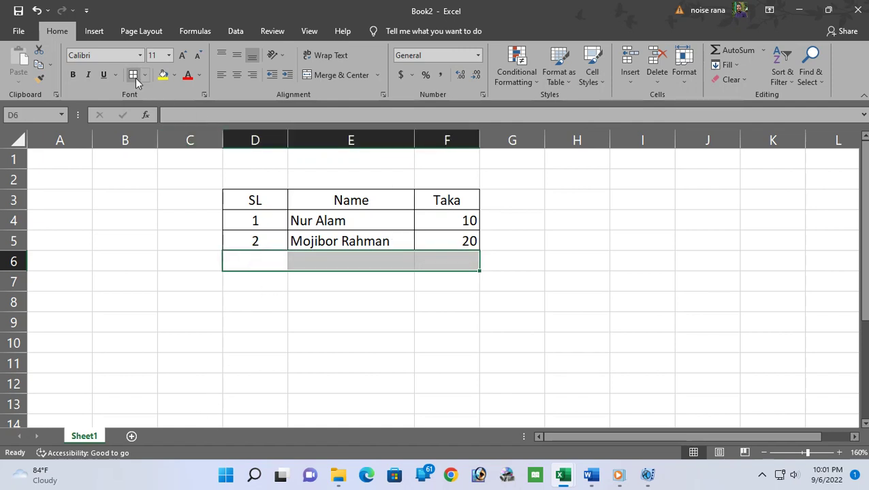
pyautogui.click(271, 260)
pyautogui.write('Total')
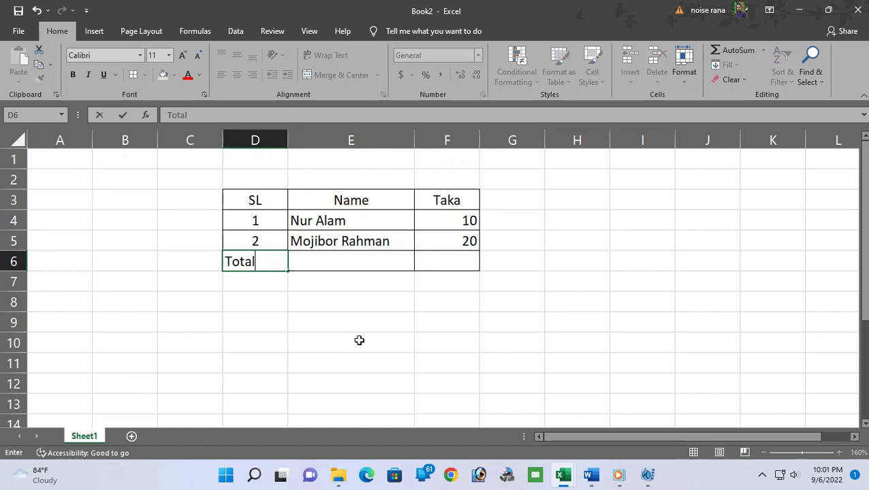
pyautogui.press('Tab')
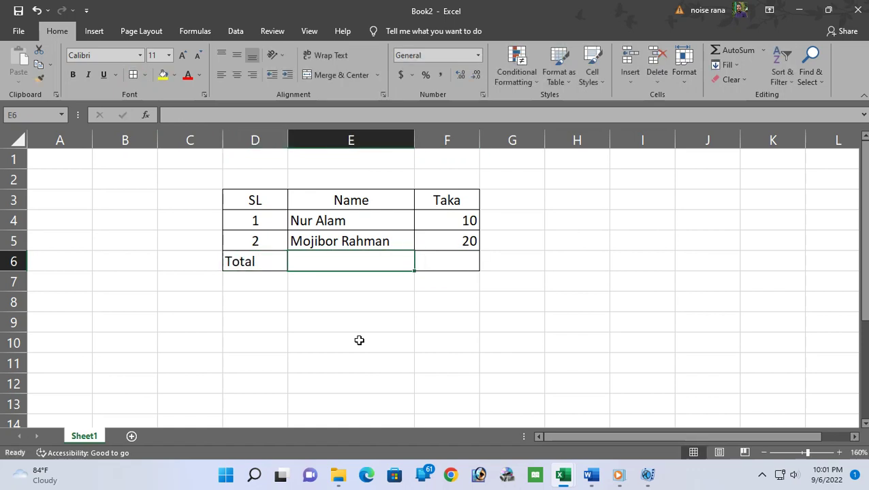
pyautogui.press('Tab')
pyautogui.moveTo(271, 260); pyautogui.dragTo(377, 262)
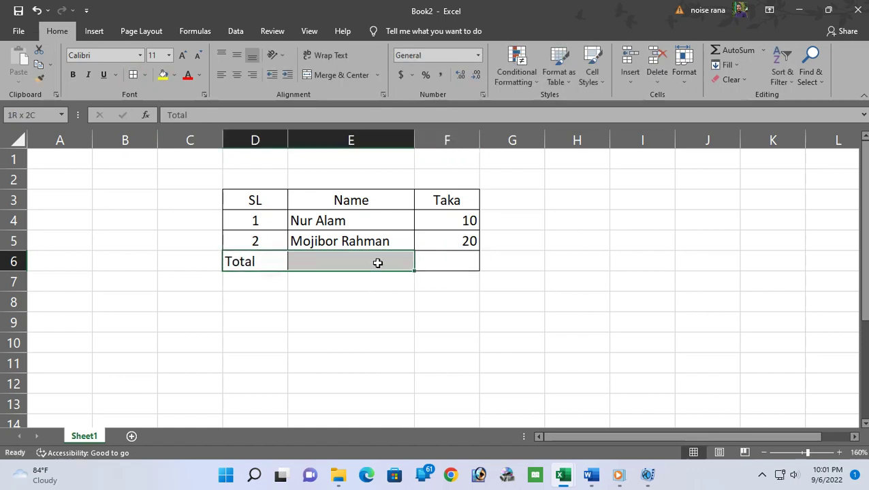
pyautogui.click(338, 75)
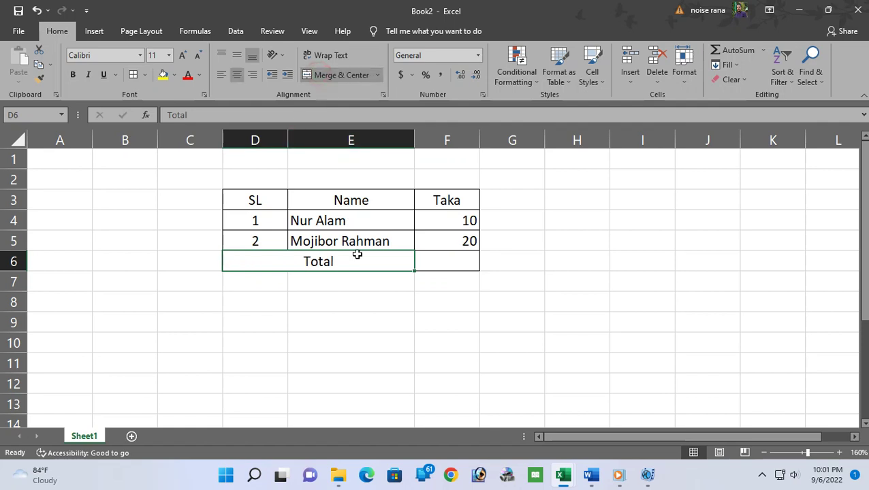
# - Enter the formula =SUM(F4:F5) in the Total row's cell F6
pyautogui.click(423, 258)
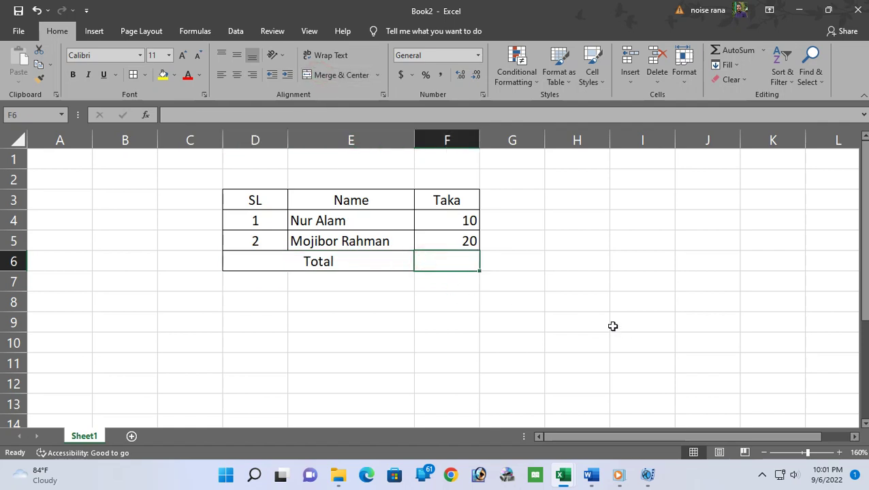
pyautogui.write('=')
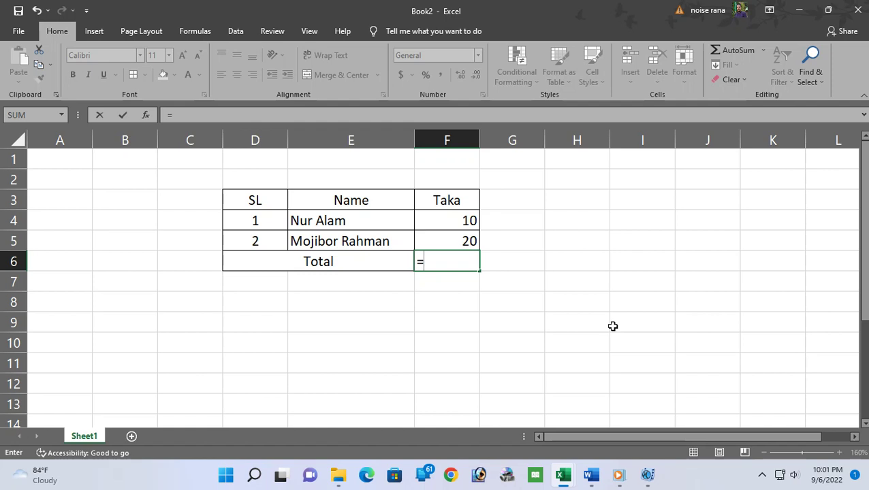
pyautogui.write('sum')
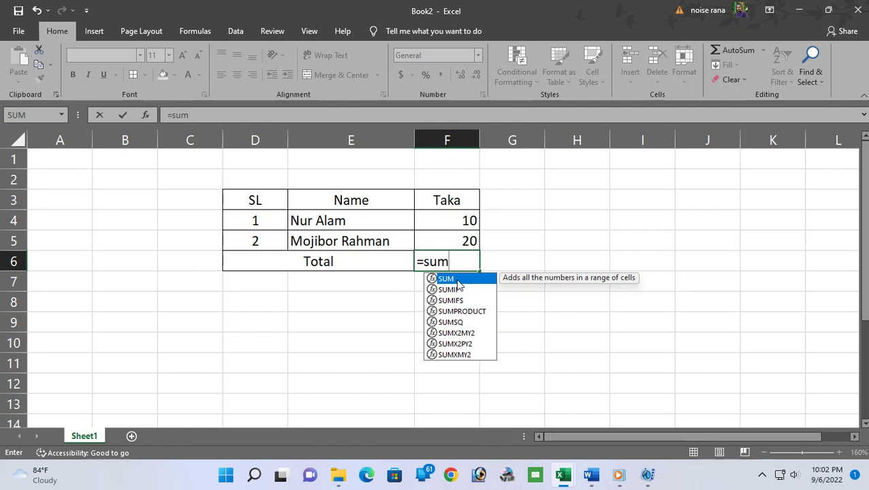
pyautogui.write('(')
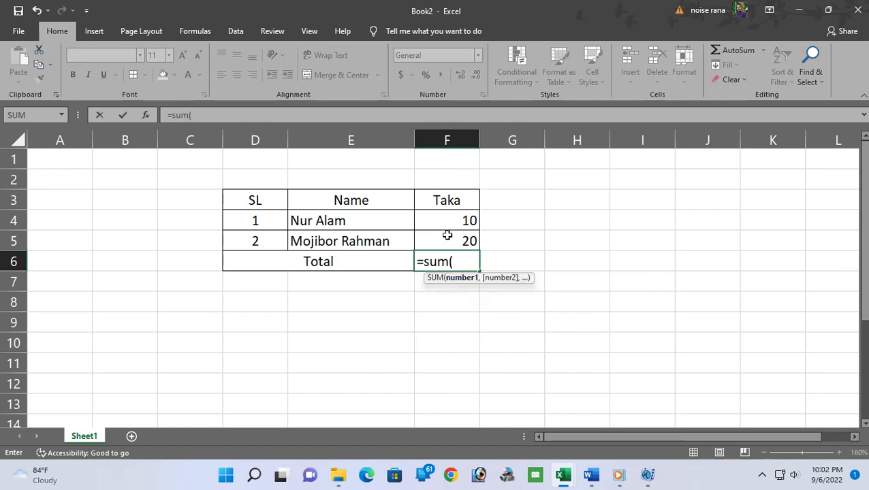
pyautogui.moveTo(452, 219); pyautogui.dragTo(450, 239)
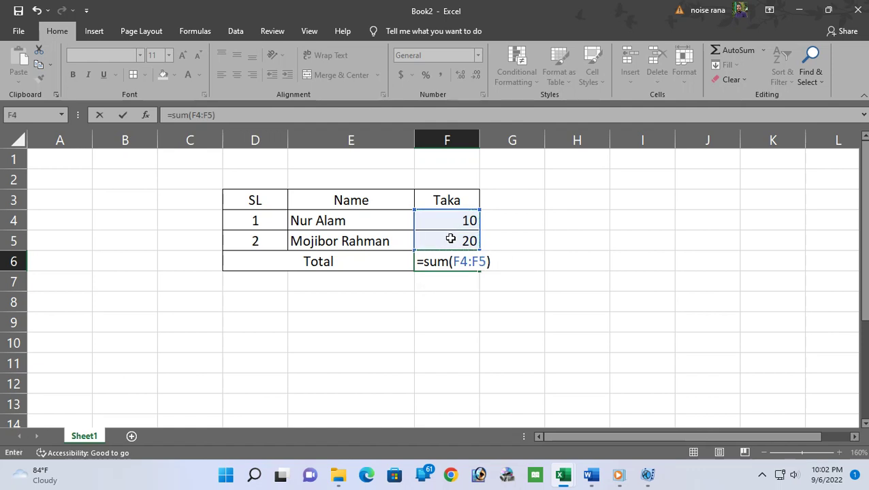
pyautogui.press('Return')
pyautogui.press('Up')
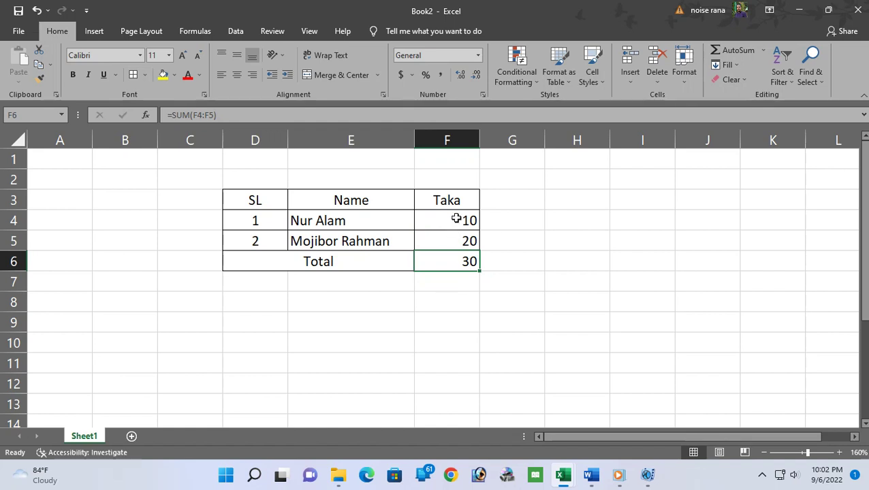
# - Centre the amounts in cells F4:F6 horizontally
pyautogui.moveTo(456, 218); pyautogui.dragTo(451, 264)
pyautogui.click(237, 75)
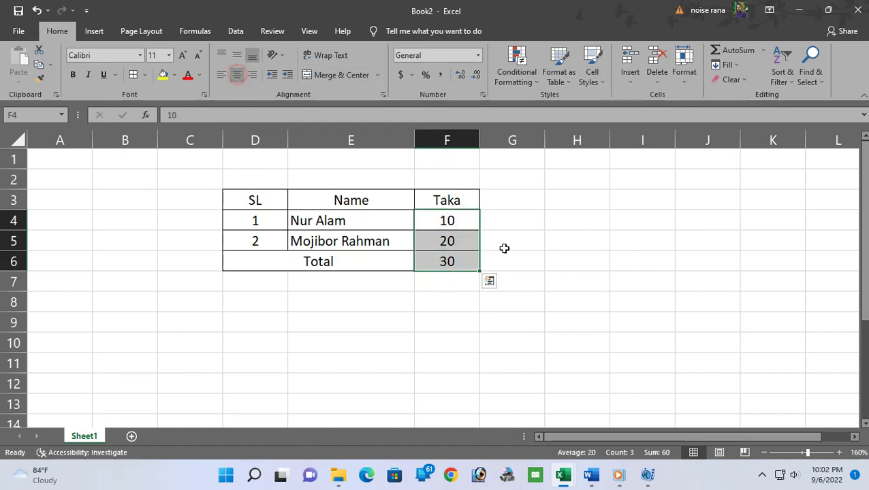
pyautogui.click(560, 242)
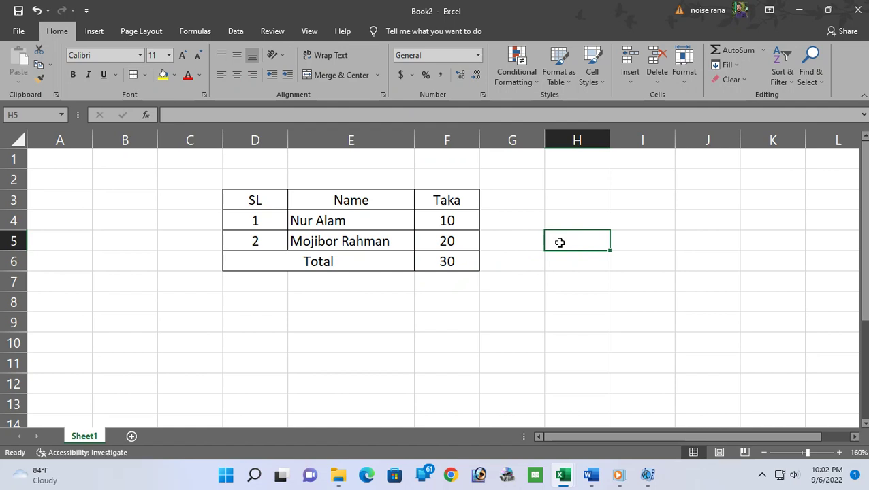
# - Select the whole table D3:F6, and switch to the end of the notes in the Word document
pyautogui.moveTo(280, 202); pyautogui.dragTo(447, 261)
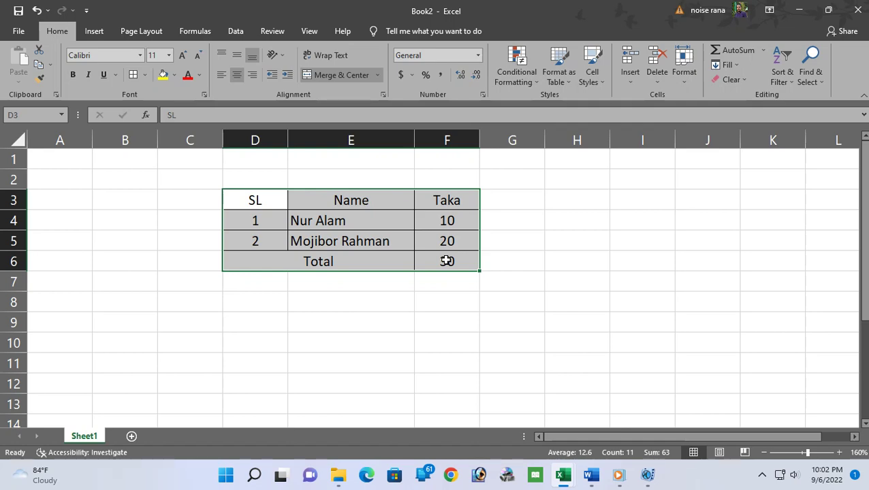
pyautogui.hotkey('alt', 'Tab')
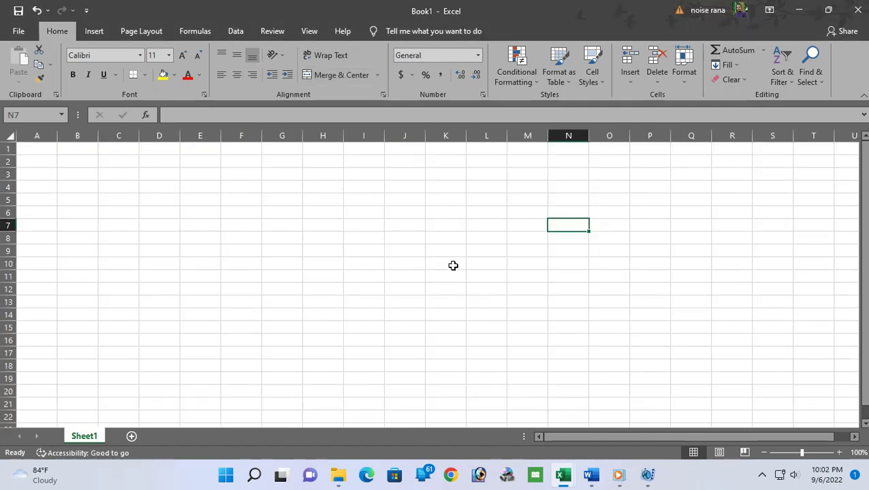
pyautogui.hotkey('alt', 'Tab')
pyautogui.hotkey('alt', 'Tab')
pyautogui.hotkey('alt', 'Tab')
pyautogui.hotkey('alt', 'Tab')
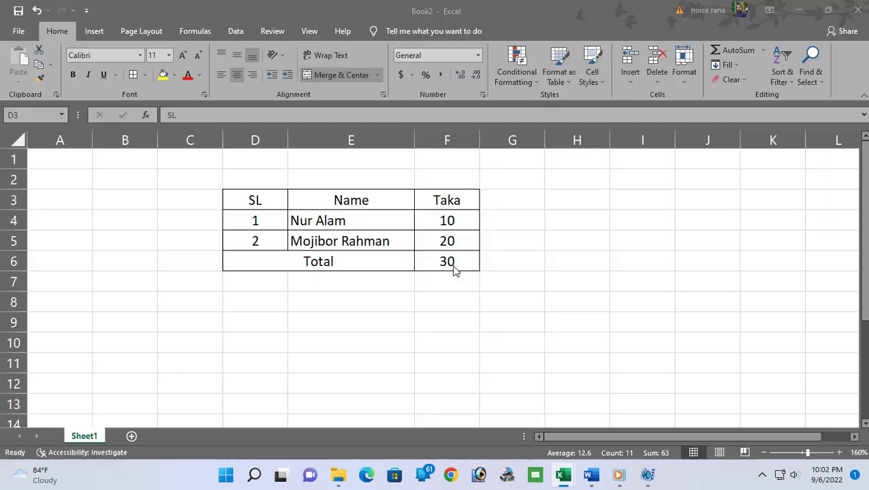
pyautogui.scroll(-3, 583, 343)
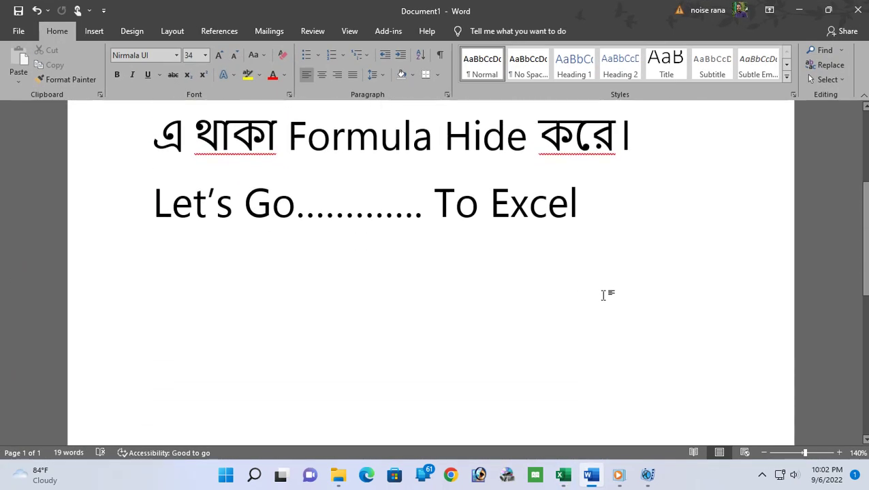
# - Start a new paragraph under "Let's Go............. To Excel" with the words "এই Selected"
pyautogui.press('Return')
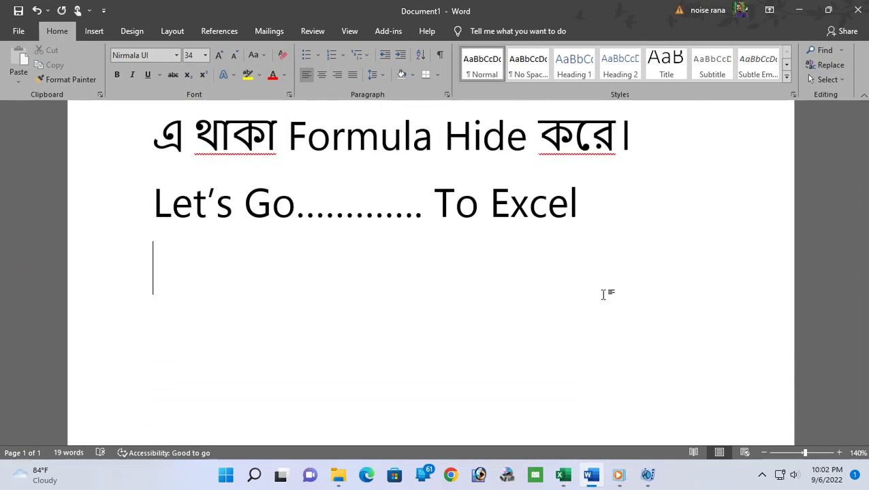
pyautogui.write('এই ')
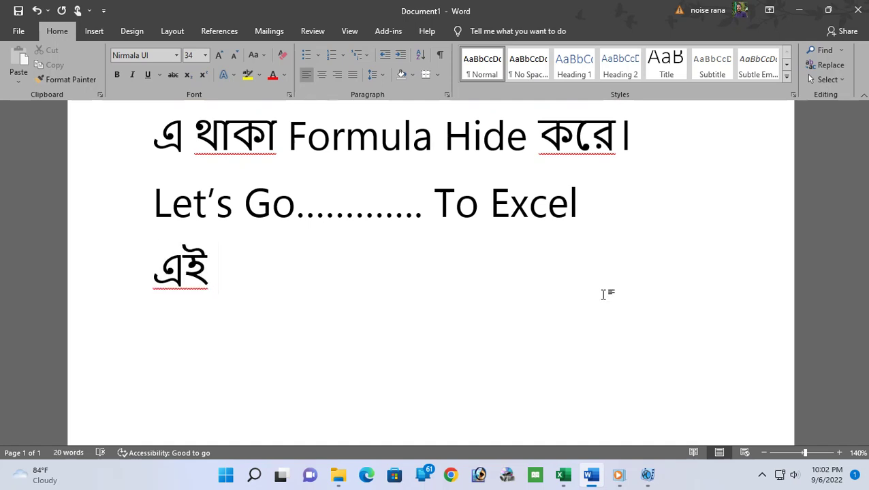
pyautogui.write('Selec')
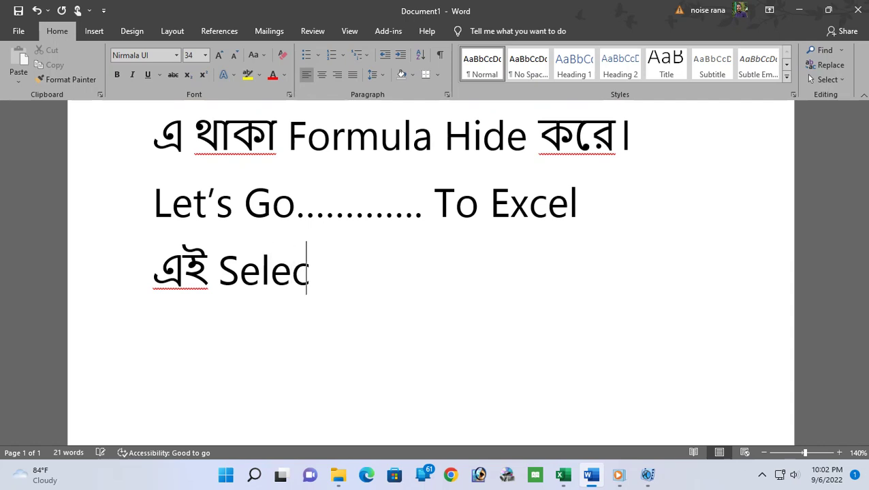
pyautogui.write('ted ')
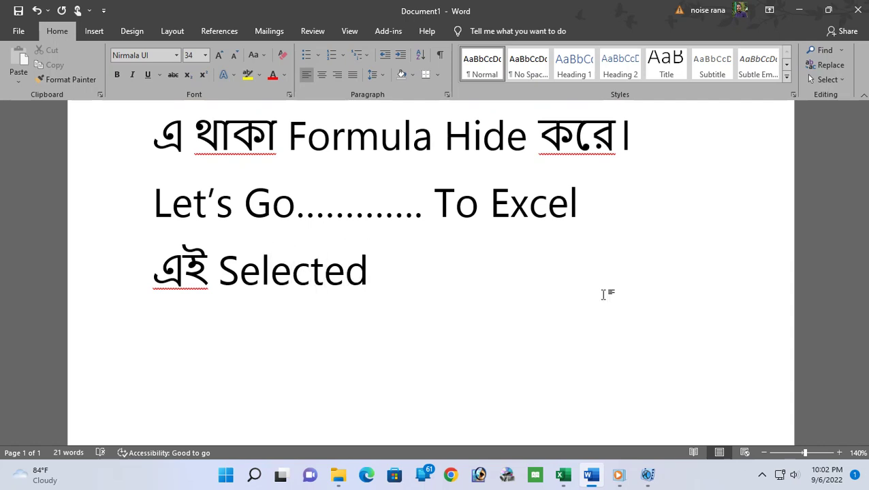
pyautogui.write('অংশ')
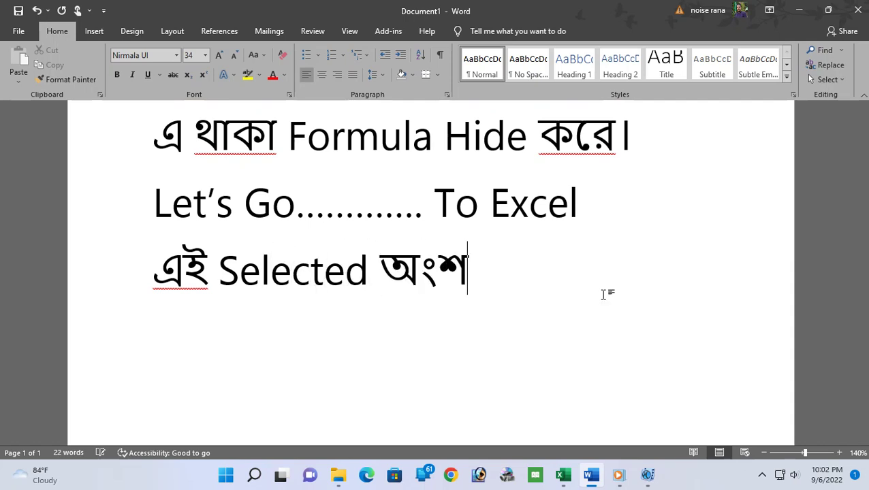
pyautogui.write('টুকু')
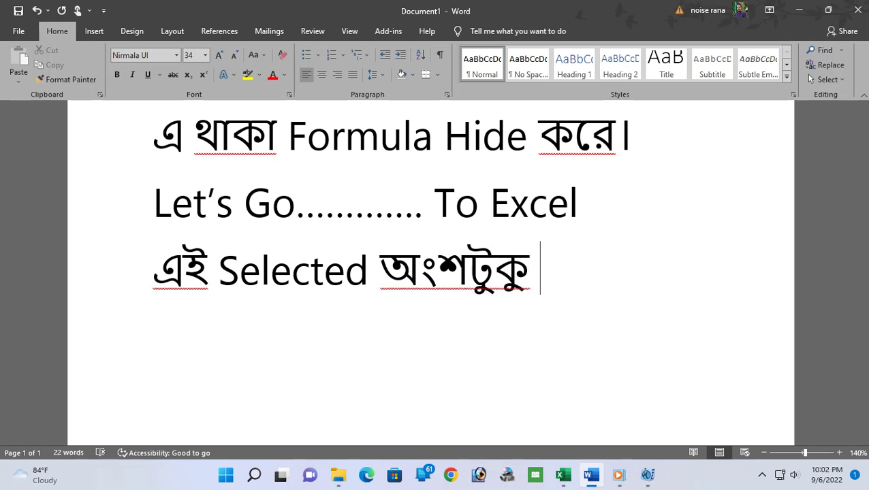
pyautogui.press('BackSpace')
pyautogui.press('BackSpace')
pyautogui.press('BackSpace')
pyautogui.press('BackSpace')
pyautogui.press('BackSpace')
pyautogui.press('BackSpace')
pyautogui.press('BackSpace')
pyautogui.press('BackSpace')
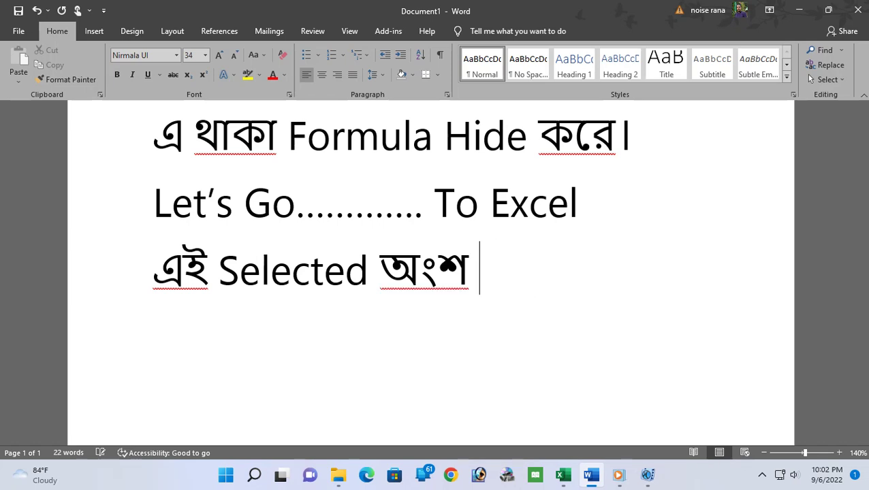
pyautogui.press('BackSpace')
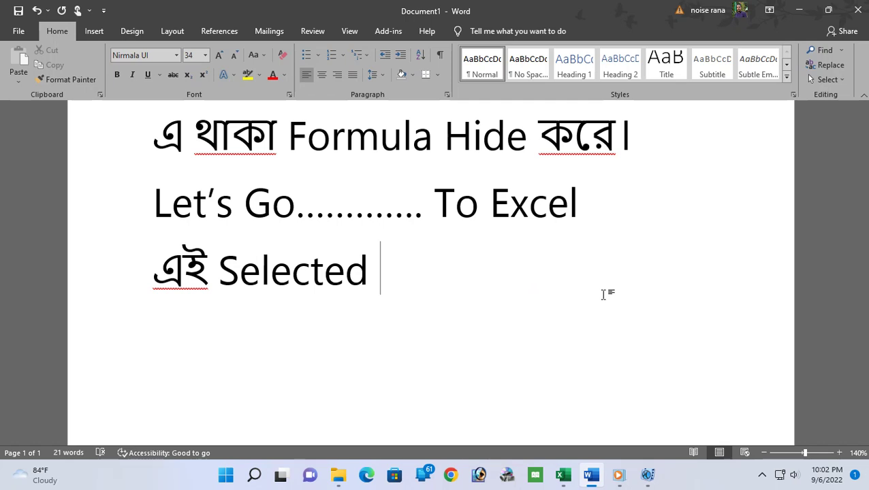
pyautogui.write('ডৈদ')
pyautogui.press('BackSpace')
pyautogui.press('BackSpace')
pyautogui.press('BackSpace')
# - Continue the sentence after "এই Selected" with "Cell গুলো Lock করব"
pyautogui.write('Cell ')
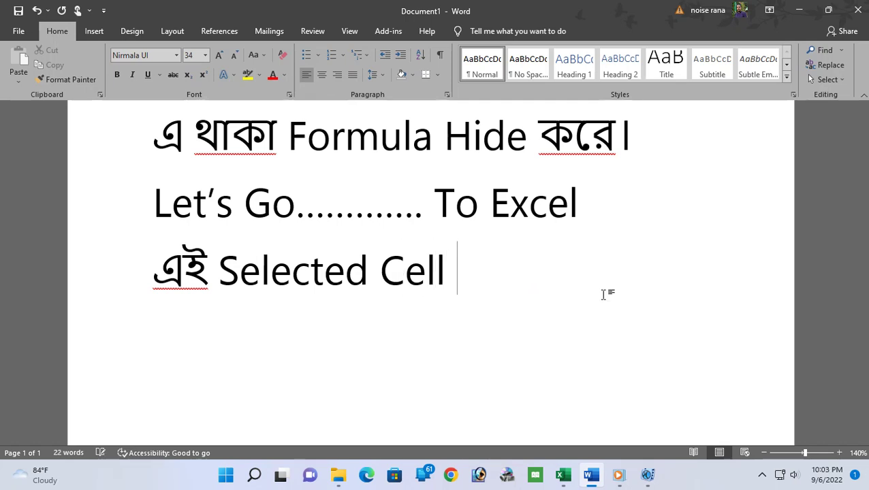
pyautogui.write('গুরে')
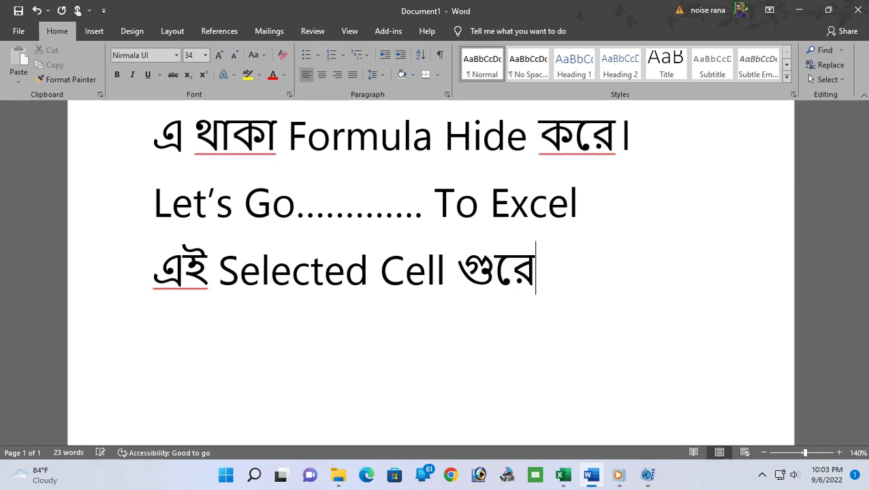
pyautogui.press('BackSpace')
pyautogui.press('BackSpace')
pyautogui.write('লো ')
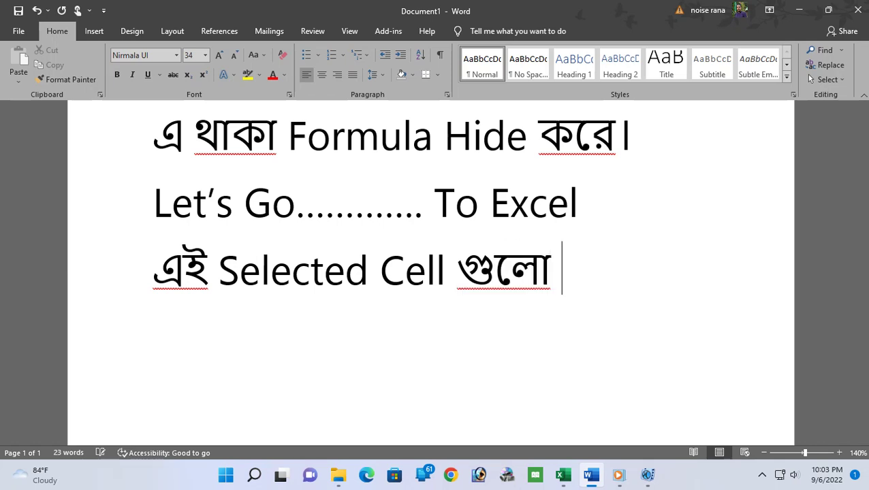
pyautogui.write('Lock ')
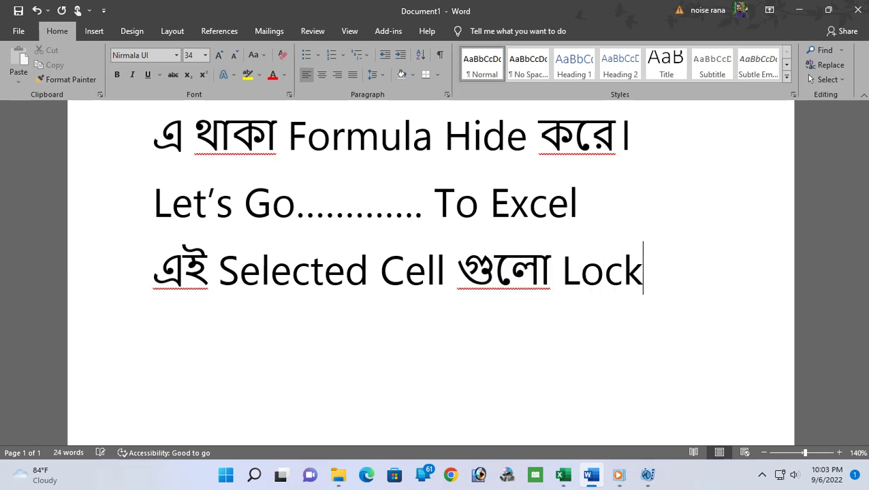
pyautogui.write('করব')
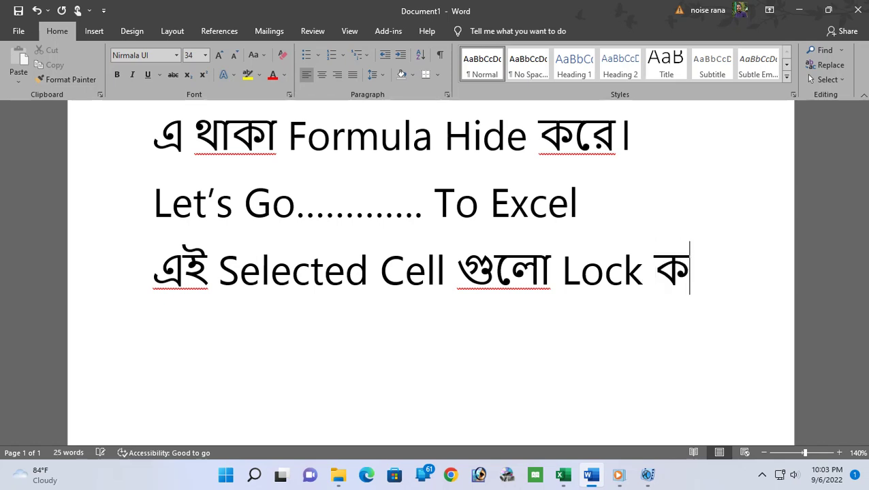
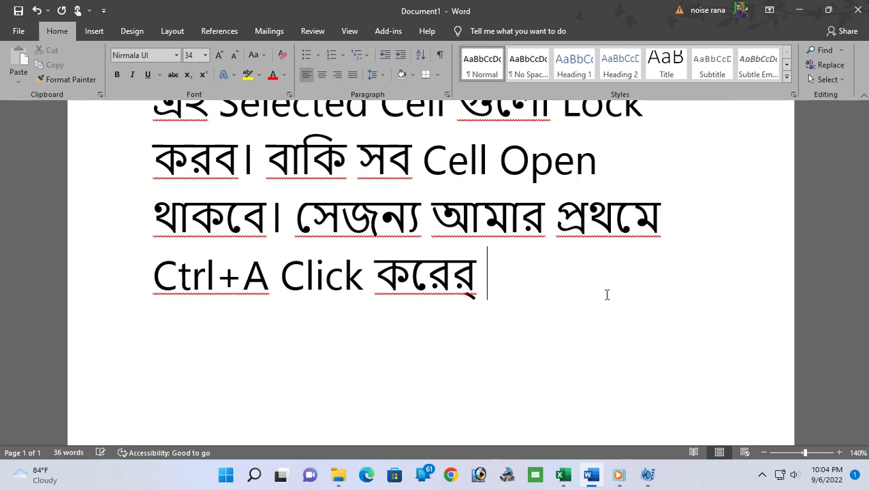
# - Remove the stray character after "Ctrl+A Click করে" and complete the sentence with "All Sheet Select করতে হবে।"
pyautogui.press('BackSpace')
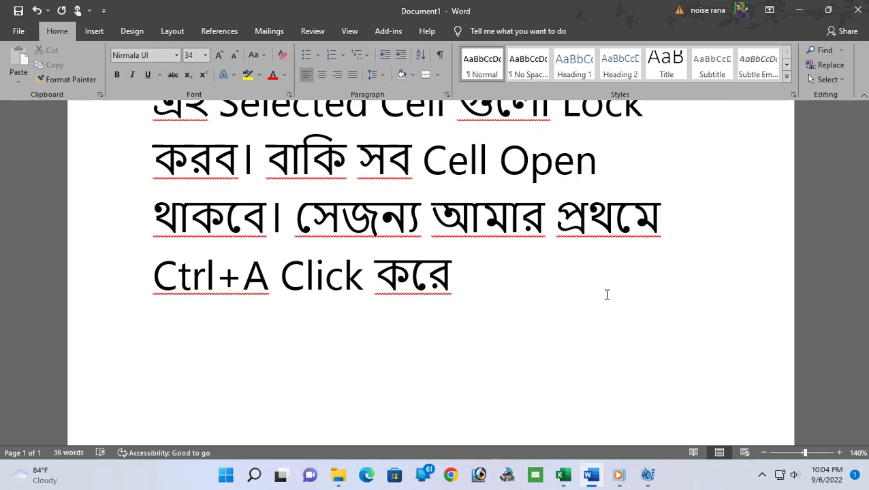
pyautogui.write('All Sh')
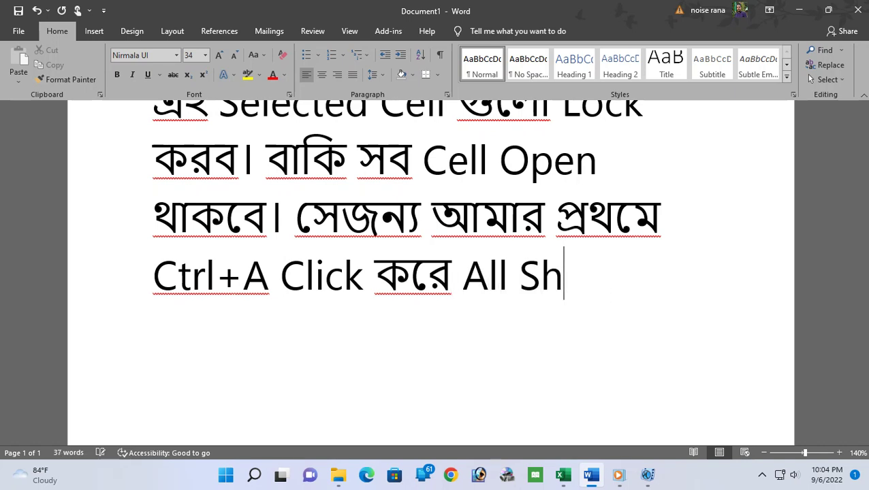
pyautogui.write('eet ')
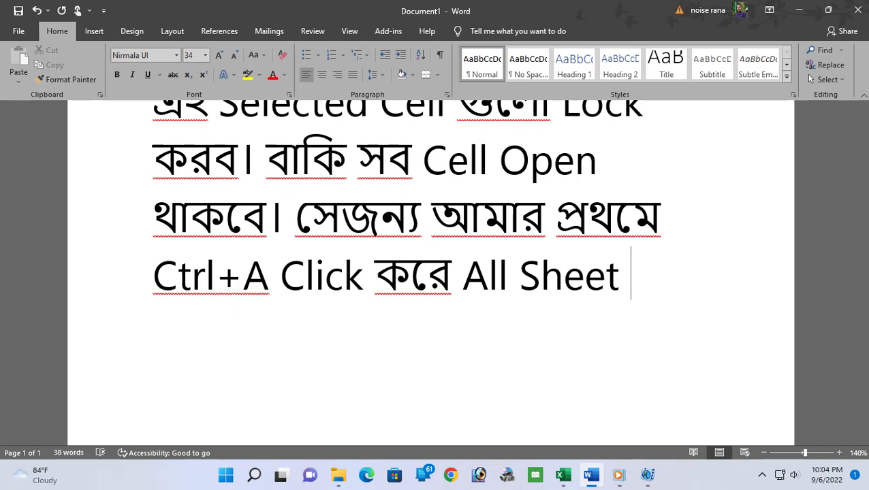
pyautogui.write('Selec')
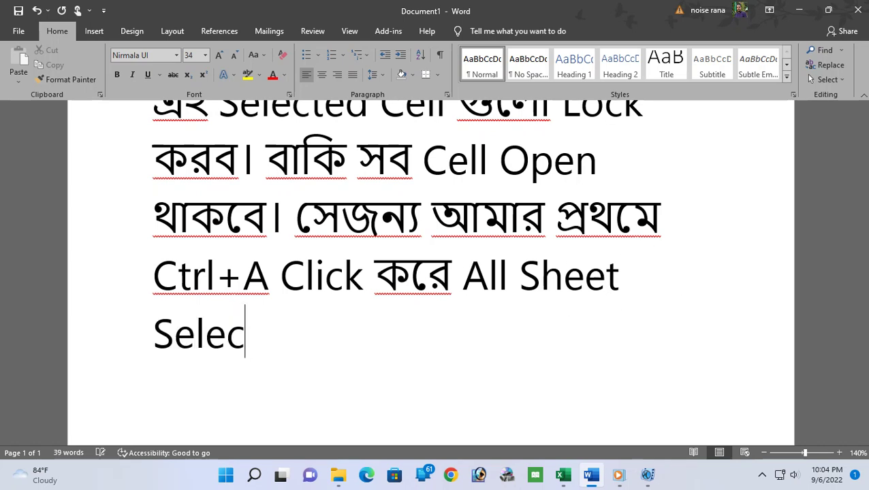
pyautogui.write('t ক')
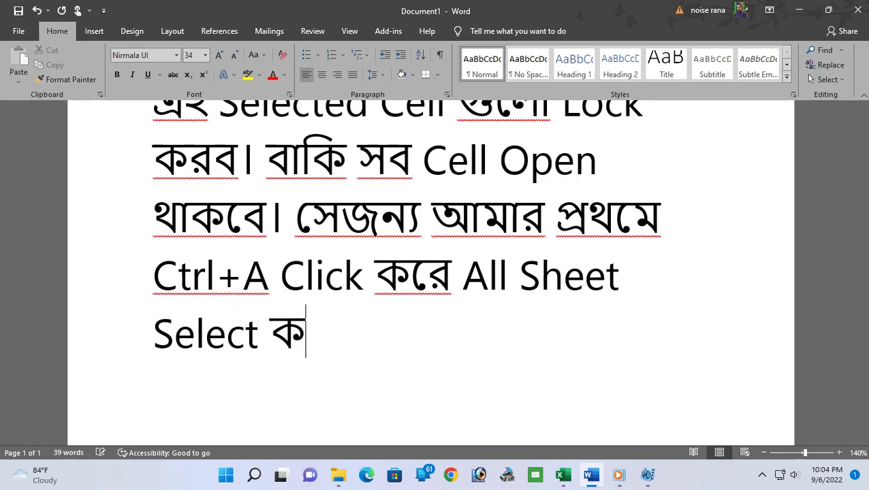
pyautogui.write('রতে হবে।')
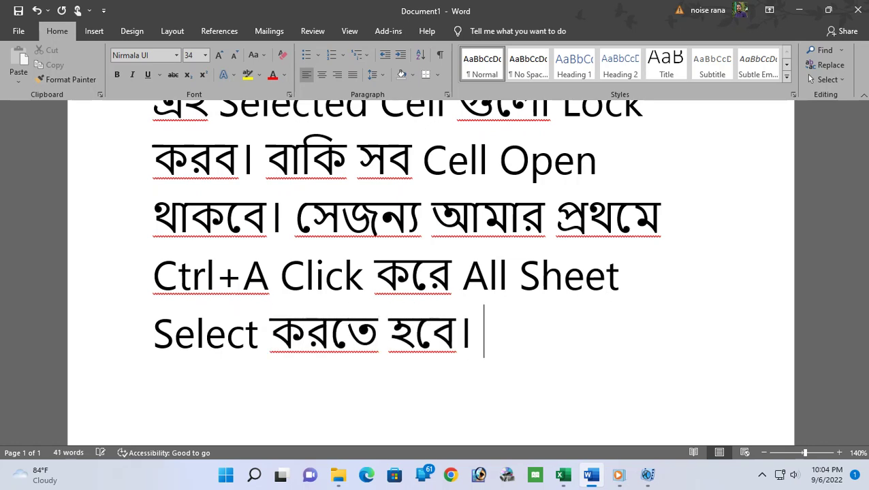
# - Switch to the Book2 workbook in Excel to select all cells of Sheet1, and return to the Word notes
pyautogui.hotkey('alt', 'Tab')
pyautogui.click(402, 289)
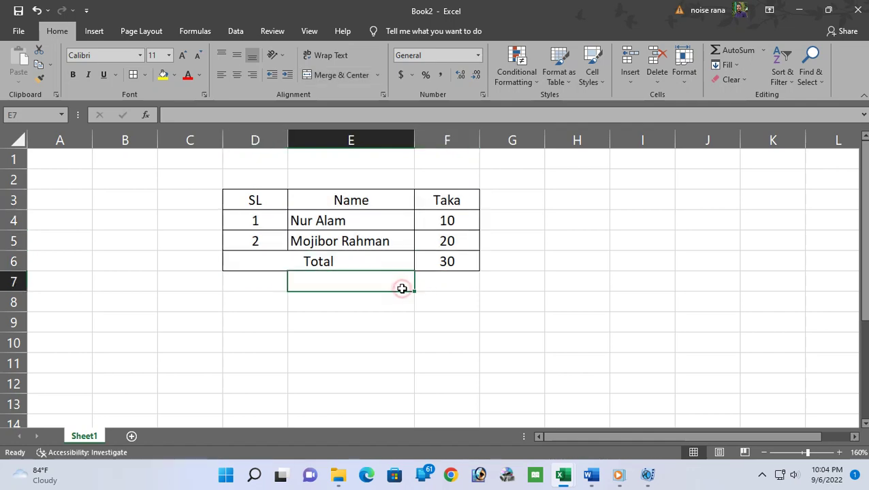
pyautogui.hotkey('ctrl', 'a')
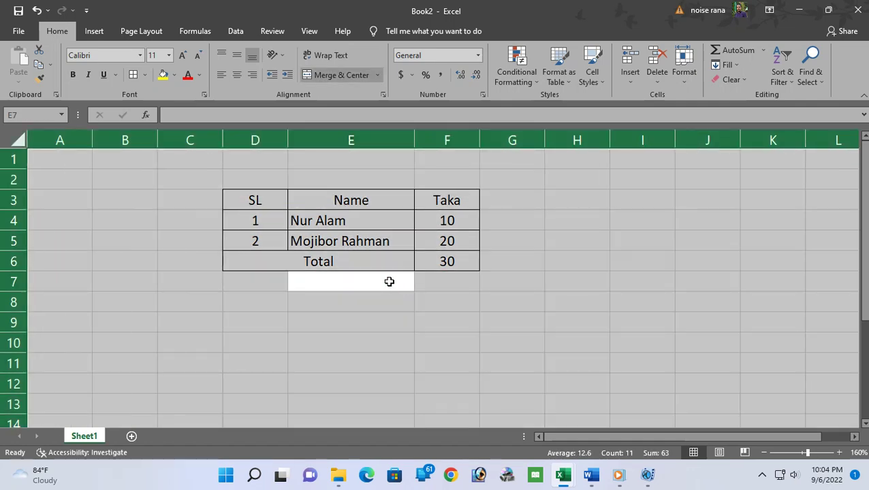
pyautogui.hotkey('alt', 'Tab')
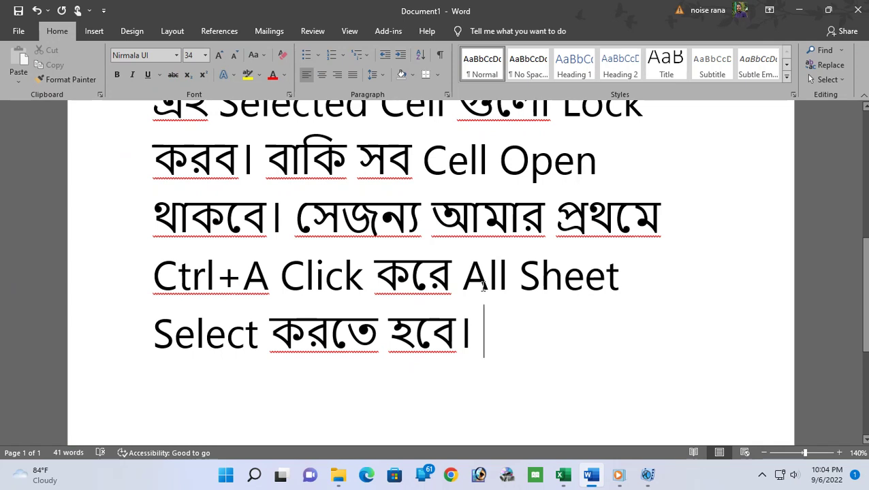
# - Add the words "Go to Format" after "All Sheet Select করতে হবে।" in the notes
pyautogui.write('Go to ')
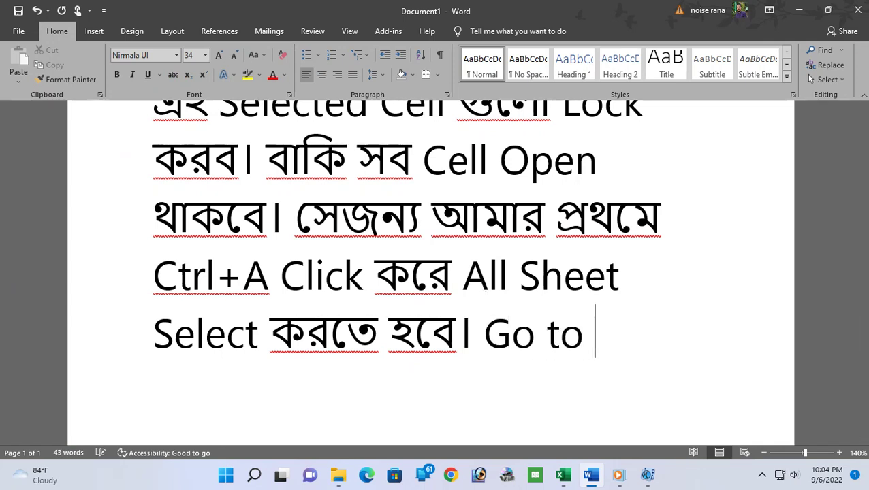
pyautogui.write('M')
pyautogui.press('BackSpace')
pyautogui.write('Fo')
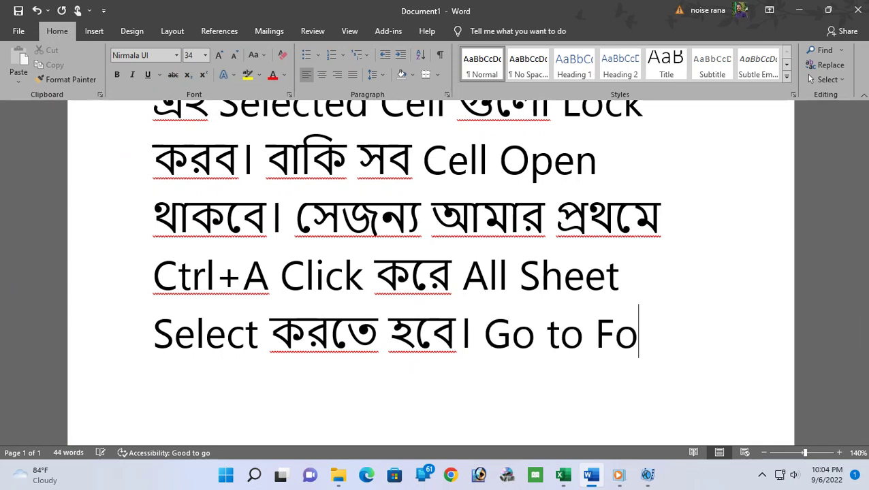
pyautogui.write('rmat')
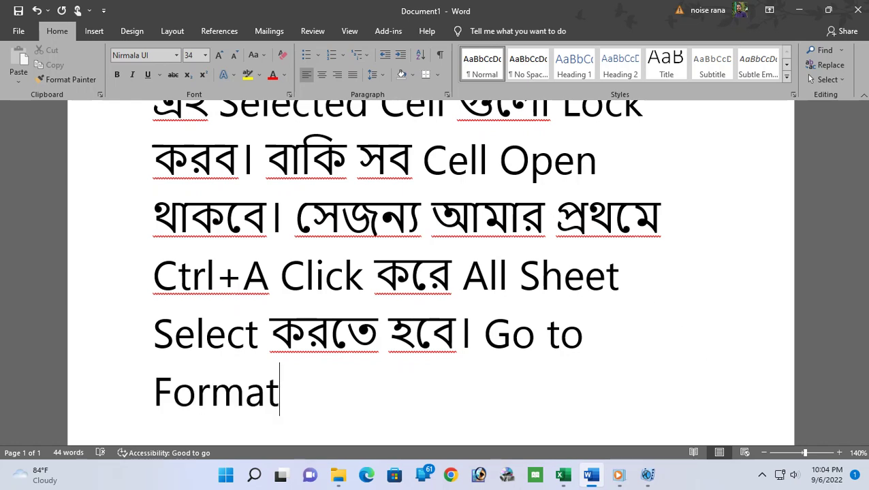
# - Switch to the Book2 workbook in Excel, start the Magnifier and minimize its window
pyautogui.hotkey('alt', 'Tab')
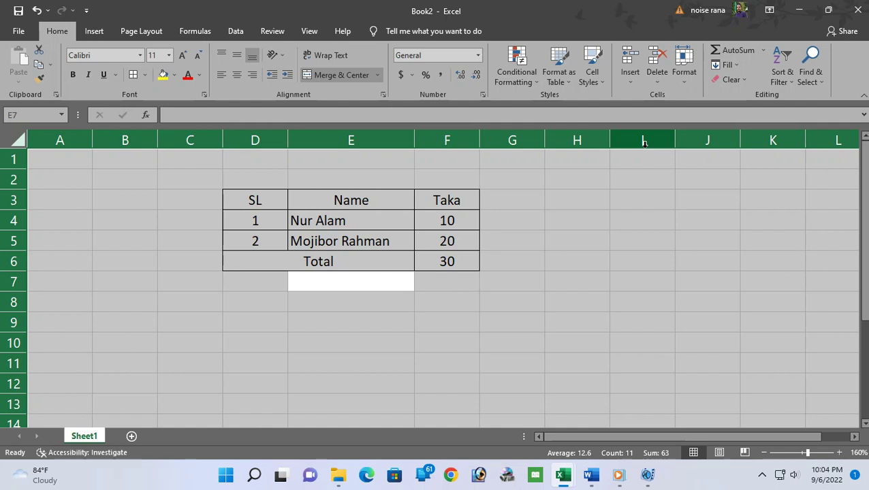
pyautogui.press('super+plus')
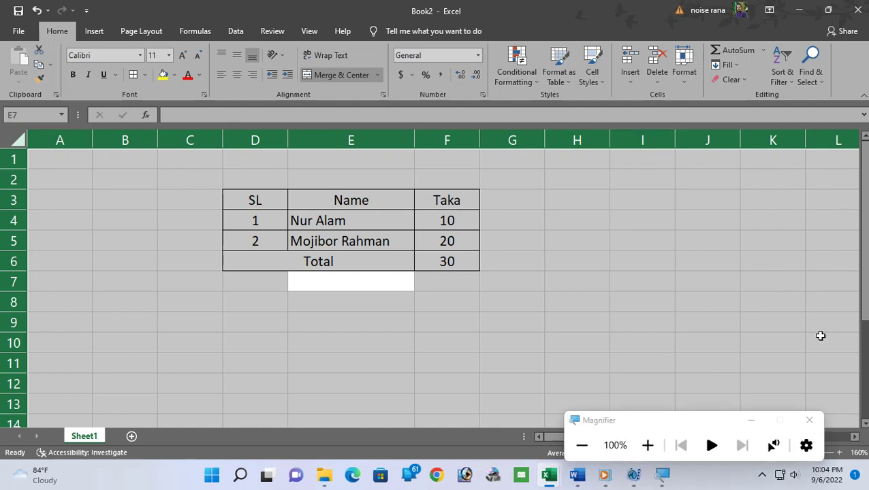
pyautogui.click(751, 421)
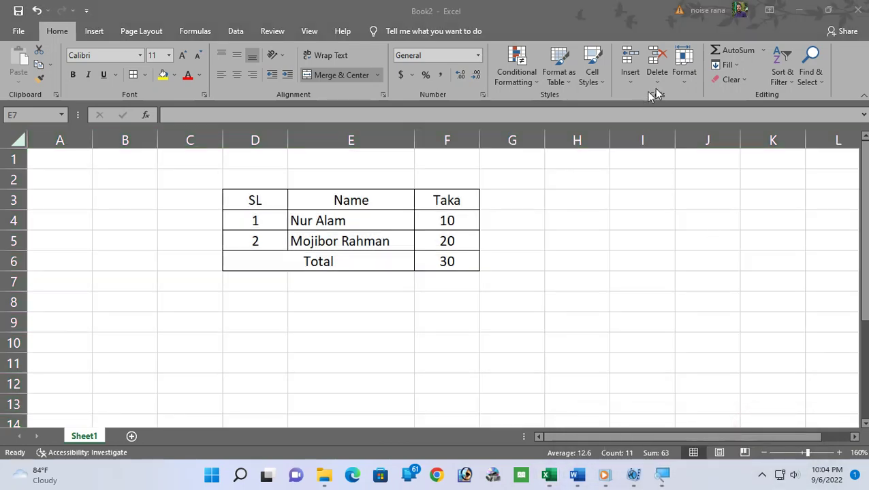
pyautogui.click(597, 5)
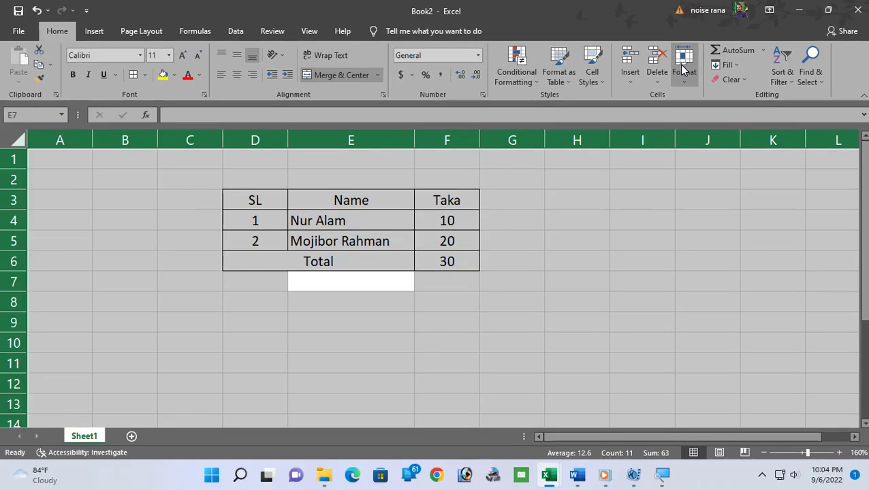
# - Turn off the Locked protection option for all cells of Sheet1 through Format Cells, and clear the selection by selecting cell H7
pyautogui.click(682, 68)
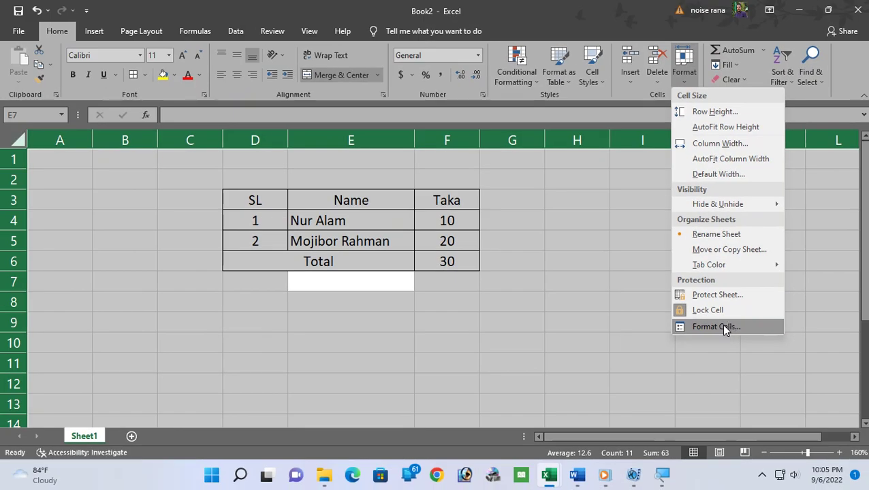
pyautogui.click(724, 326)
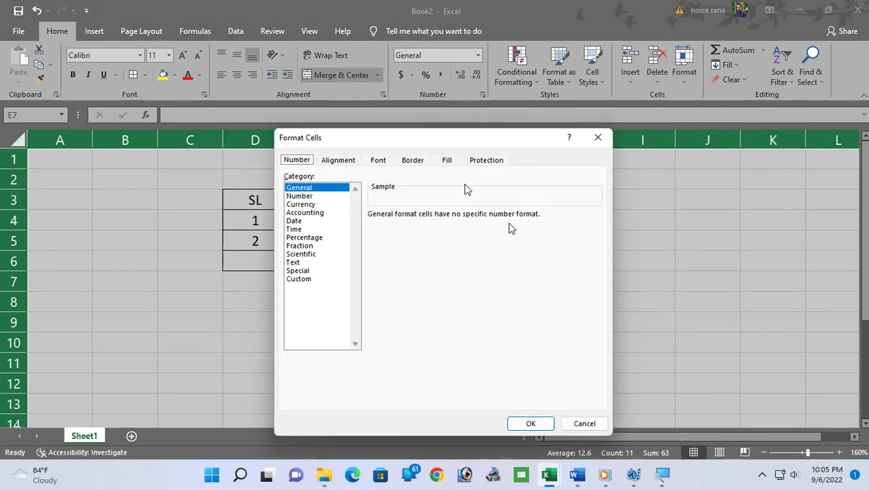
pyautogui.moveTo(441, 135); pyautogui.dragTo(412, 167)
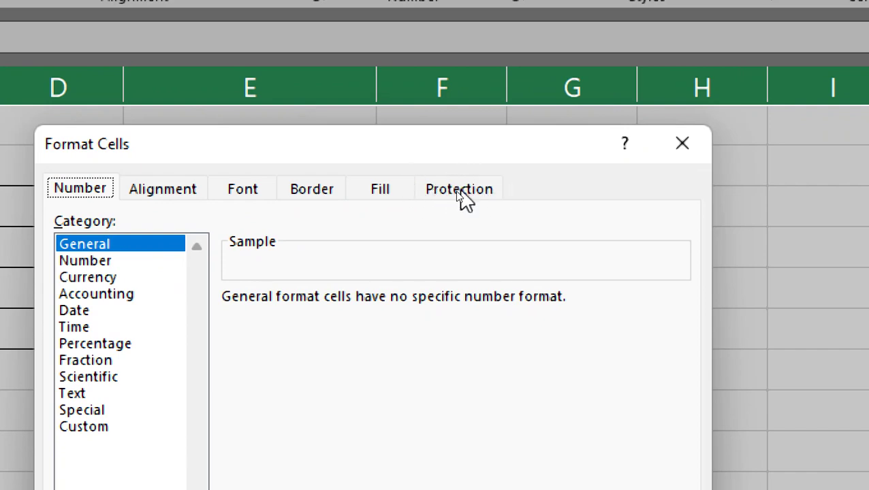
pyautogui.click(459, 192)
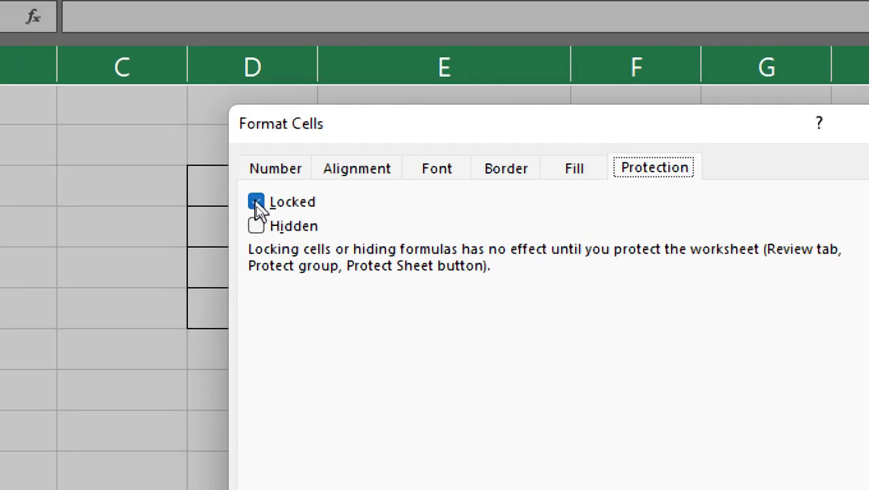
pyautogui.click(256, 203)
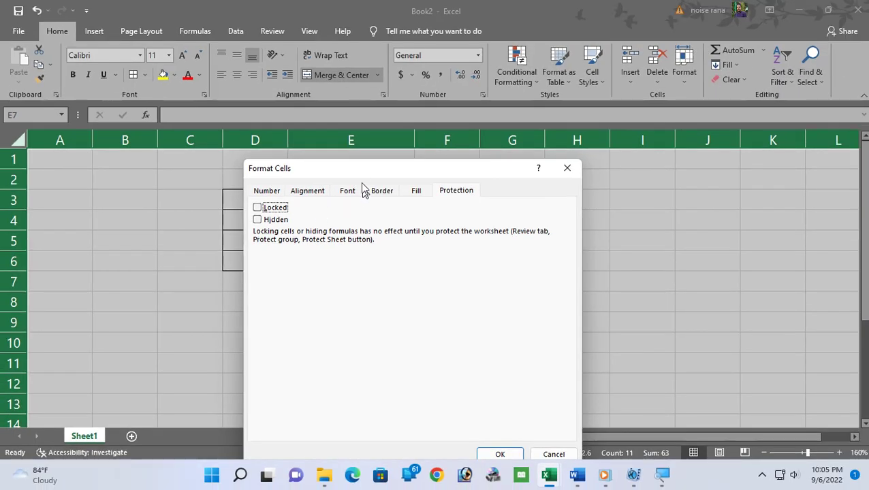
pyautogui.moveTo(361, 168); pyautogui.dragTo(365, 107)
pyautogui.click(499, 394)
pyautogui.click(561, 289)
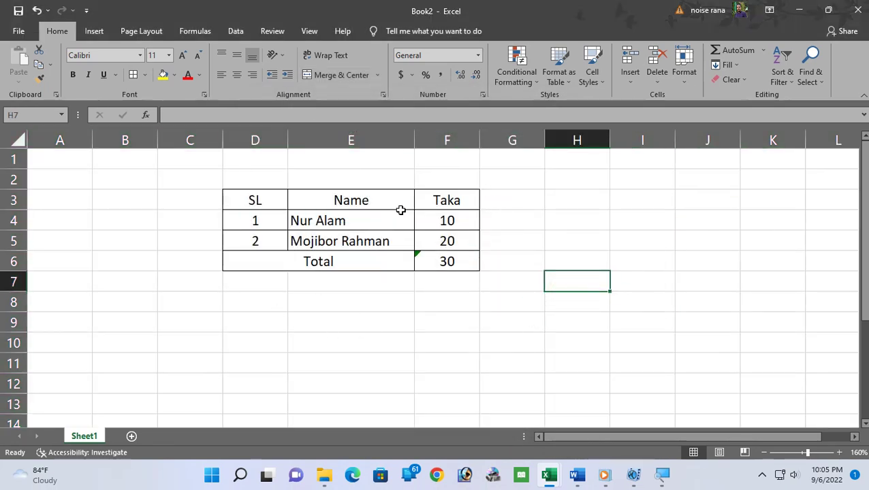
# - Switch to the Word notes, end "Go to Format" with a period and add the sentence "আমার সব Cell Unlock হয়ে গেছে।"
pyautogui.hotkey('ctrl', 'n')
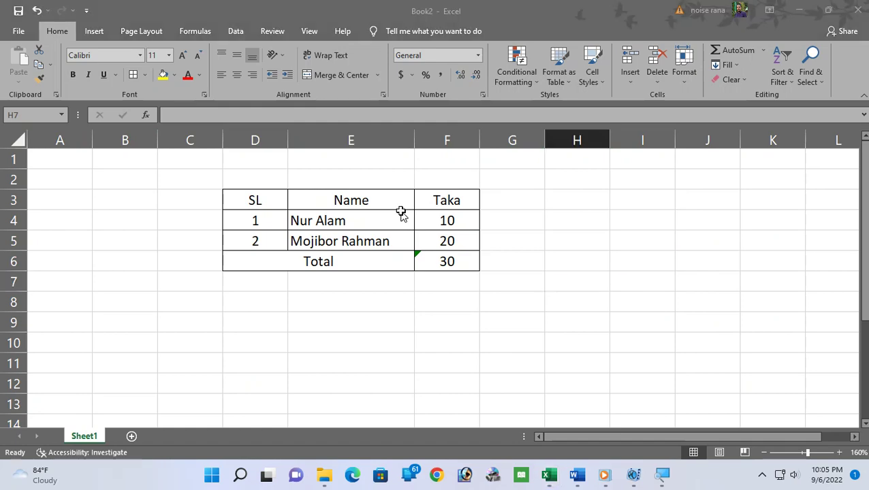
pyautogui.moveTo(577, 476)
pyautogui.click(578, 425)
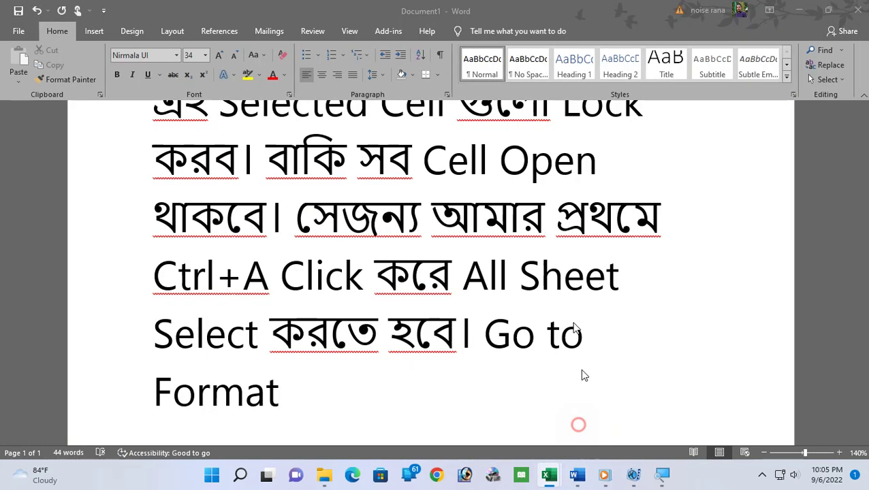
pyautogui.scroll(-2, 351, 382)
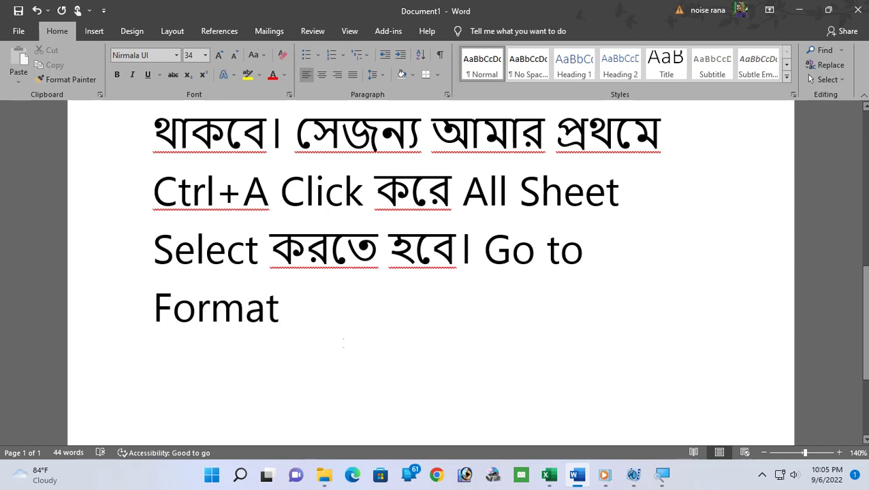
pyautogui.write('. ')
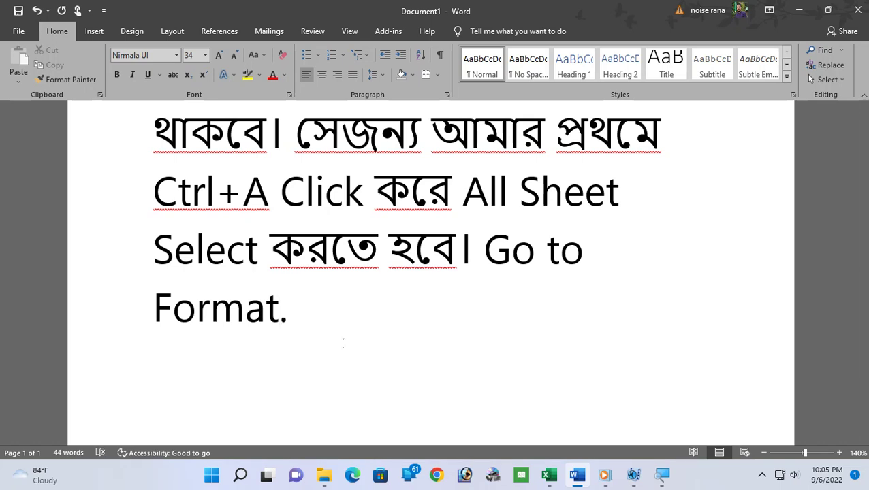
pyautogui.write('আমার ')
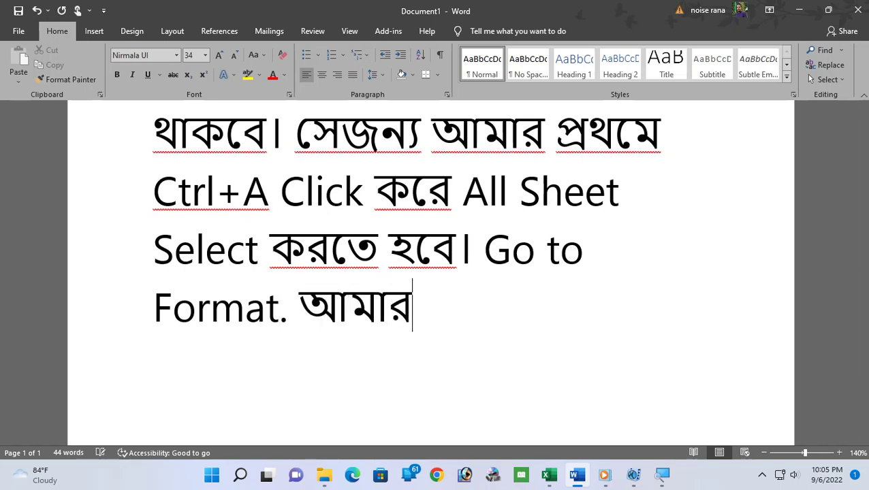
pyautogui.write('সব ')
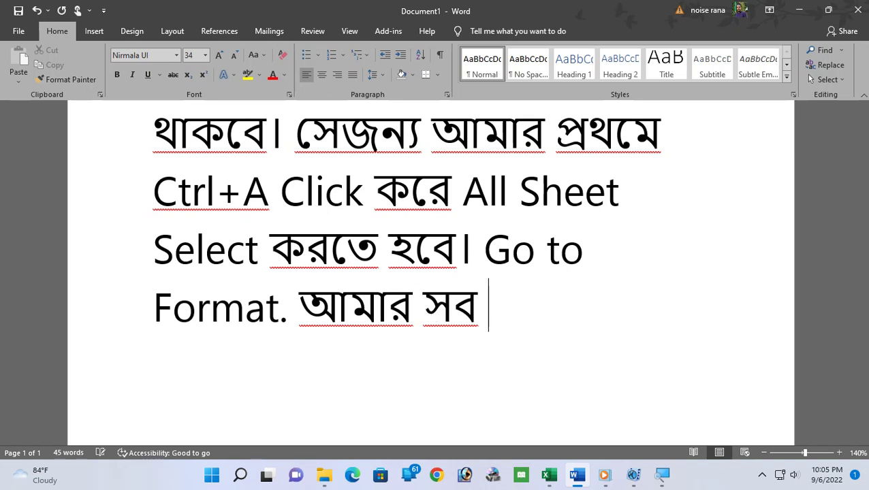
pyautogui.write('Cell ')
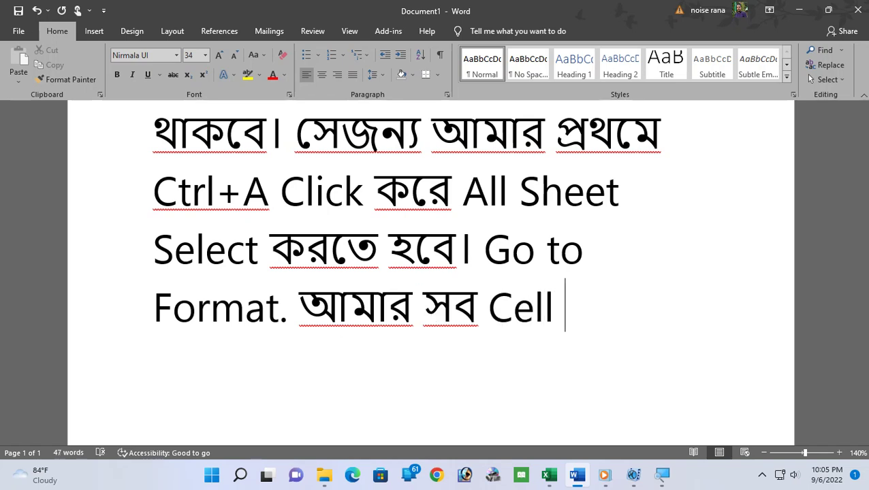
pyautogui.write('Unlock হয়ে গেছে')
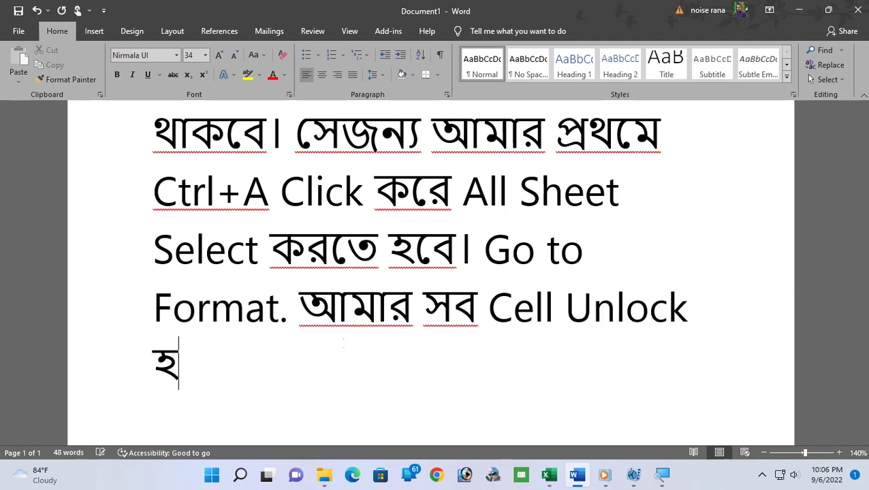
pyautogui.write('। ')
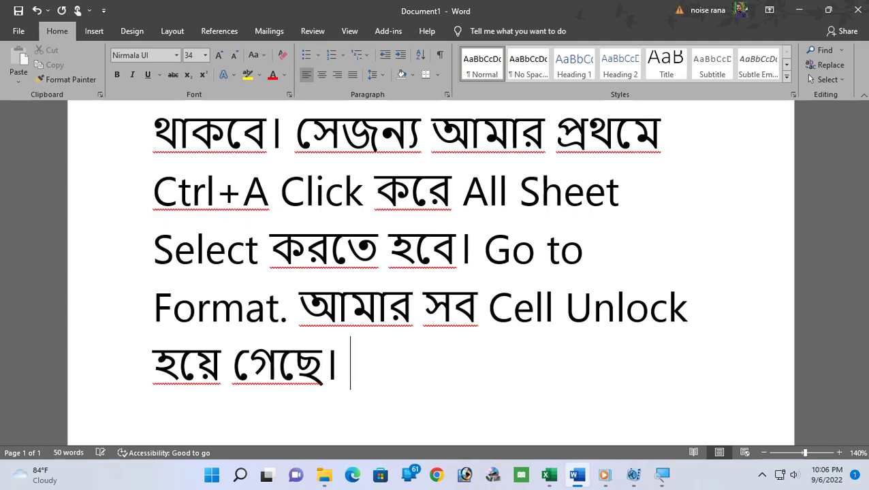
# - Begin the next sentence after "Unlock হয়ে গেছে।" with the words "এখন আমার যাতটুকু"
pyautogui.write('এখ')
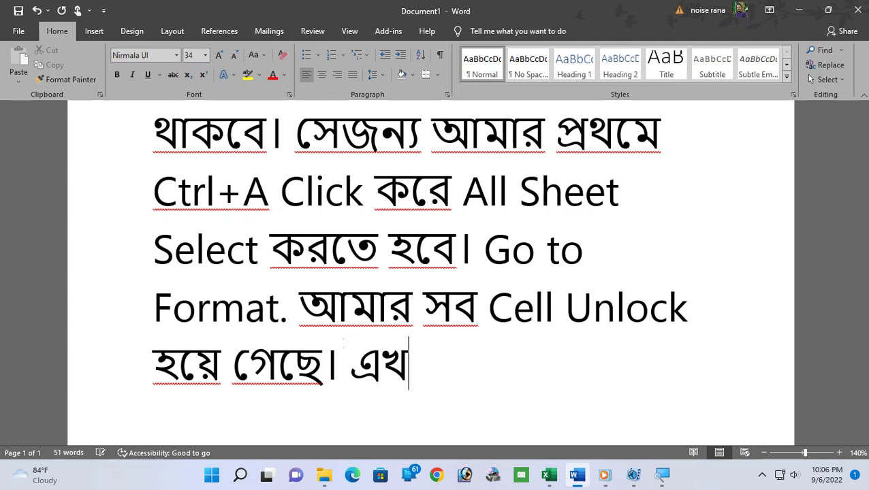
pyautogui.write('ন আমার ')
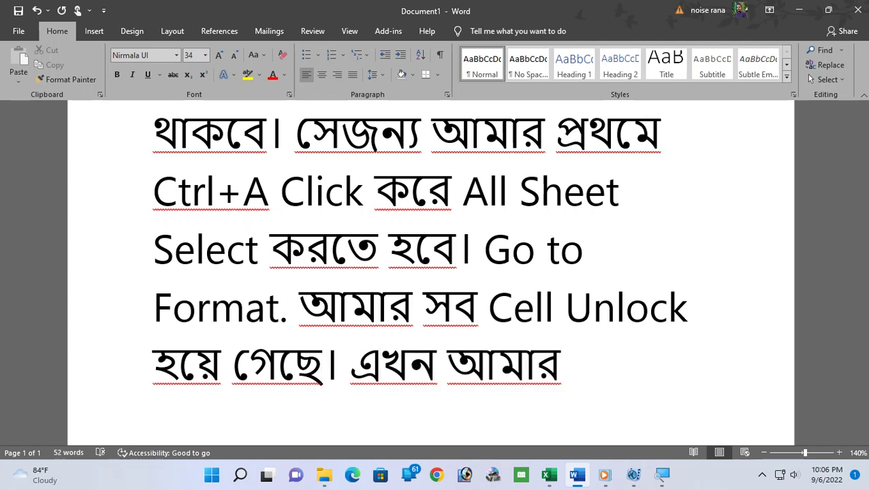
pyautogui.write('যাত')
pyautogui.write('ুট')
pyautogui.press('BackSpace')
pyautogui.press('BackSpace')
pyautogui.write('টুকু')
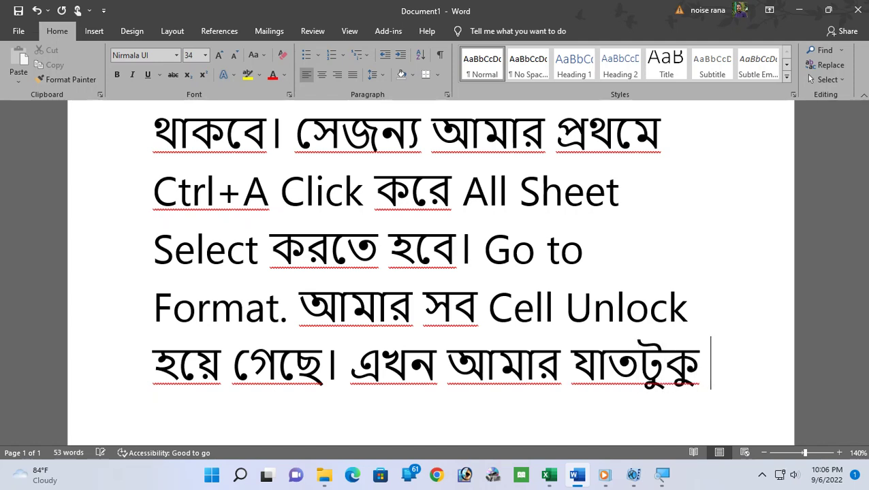
# - Continue the sentence after "এখন আমার যাতটুকু" with "লাগবে ততটুকু"
pyautogui.write(' ণ')
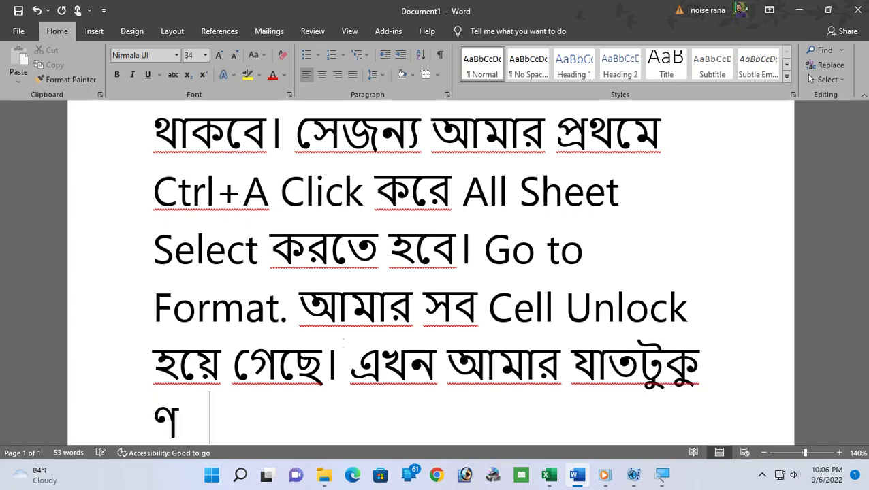
pyautogui.press('BackSpace')
pyautogui.write('লাগ')
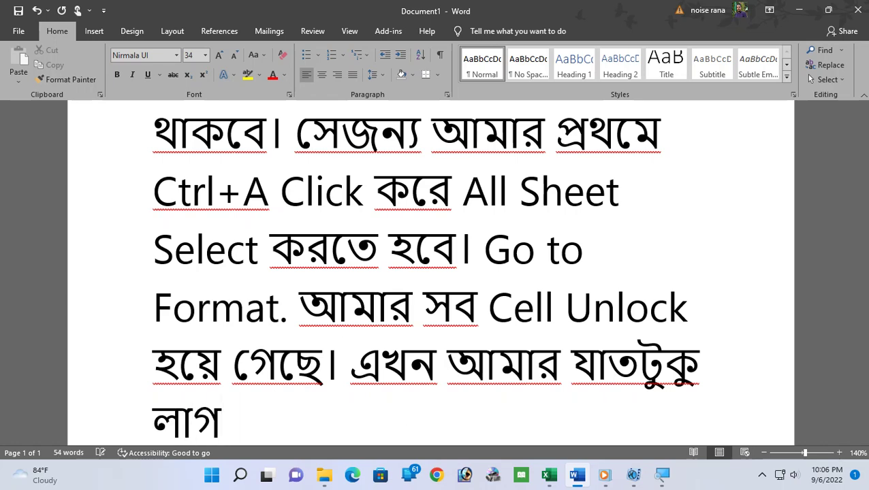
pyautogui.write('বে')
pyautogui.scroll(-3, 431, 272)
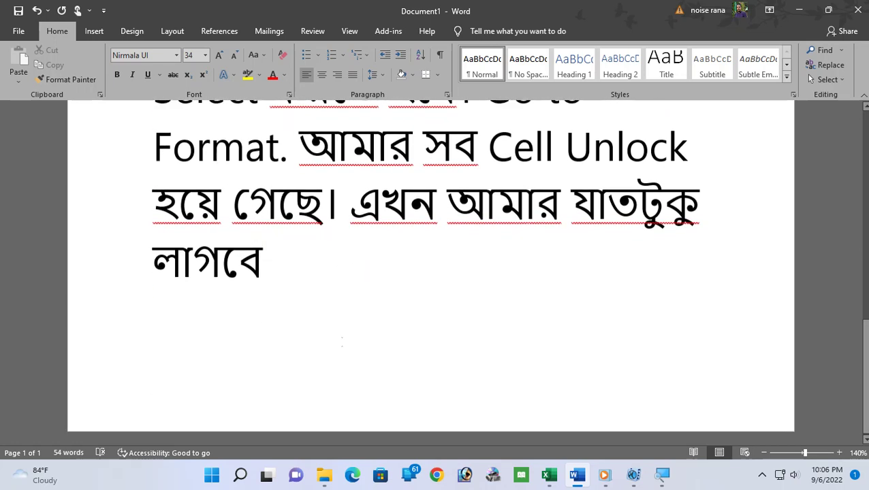
pyautogui.write('ততটুকু')
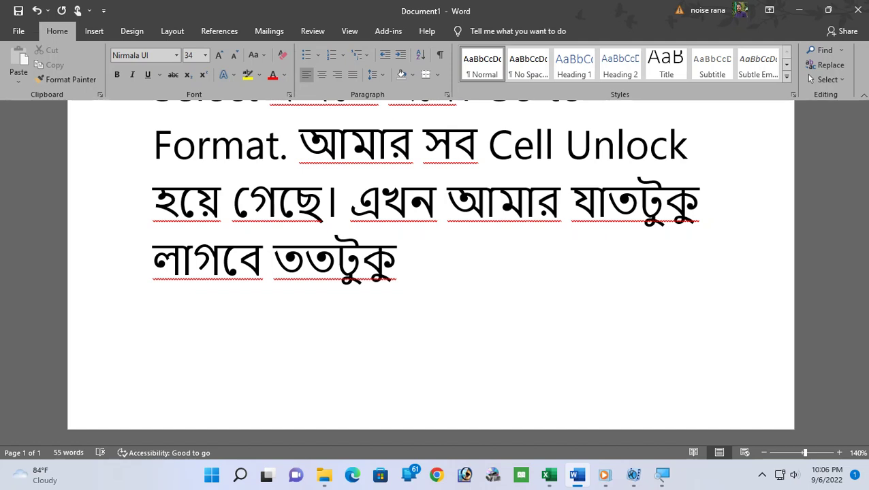
# - Complete the sentence after "লাগবে ততটুকু" with "Lock করতে পারব।"
pyautogui.write('Loc')
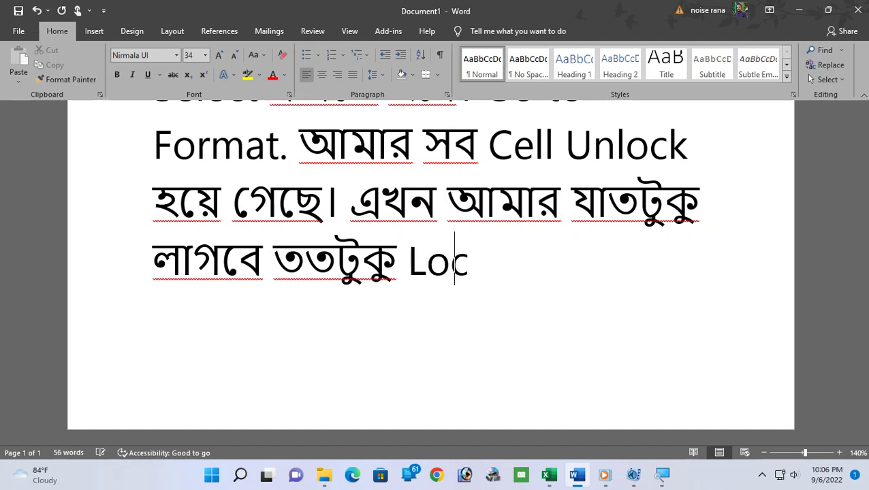
pyautogui.write('k ক')
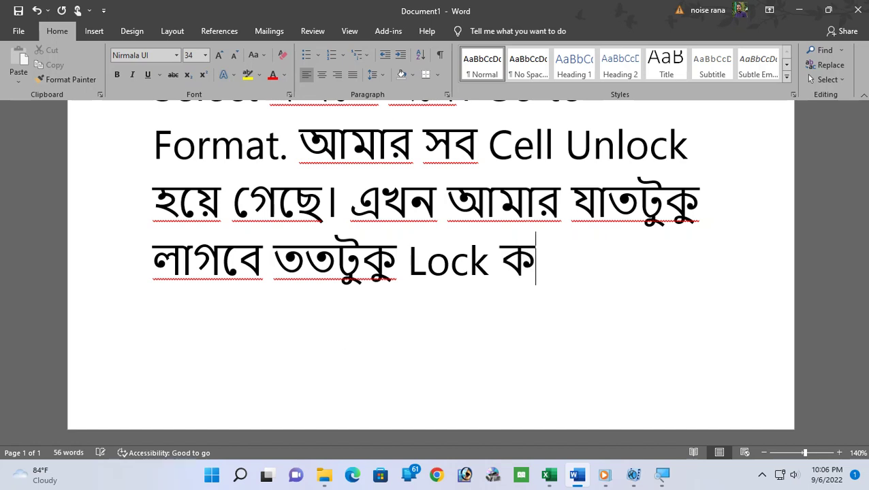
pyautogui.press('BackSpace')
pyautogui.write('রে')
pyautogui.press('BackSpace')
pyautogui.press('BackSpace')
pyautogui.press('BackSpace')
pyautogui.write('করতে পারব।')
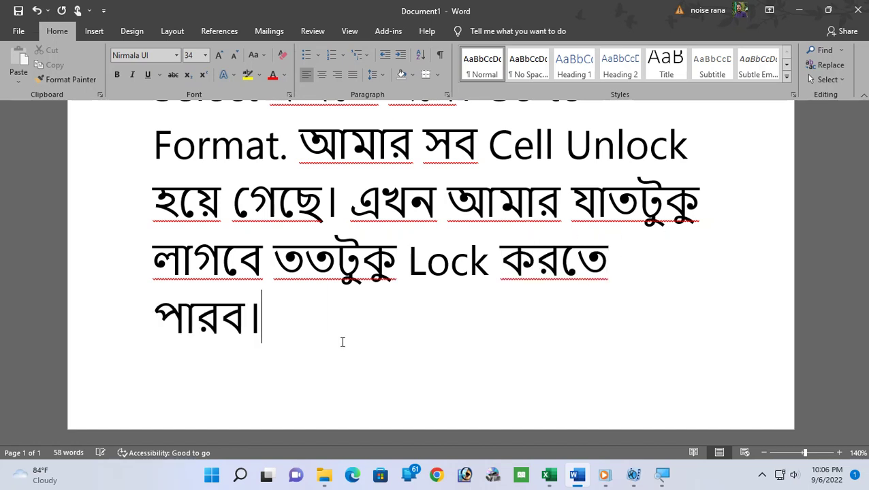
# - Switch to the Book2 workbook in Excel to select the table cells D3:F6, and return to the Word notes
pyautogui.hotkey('alt', 'Tab')
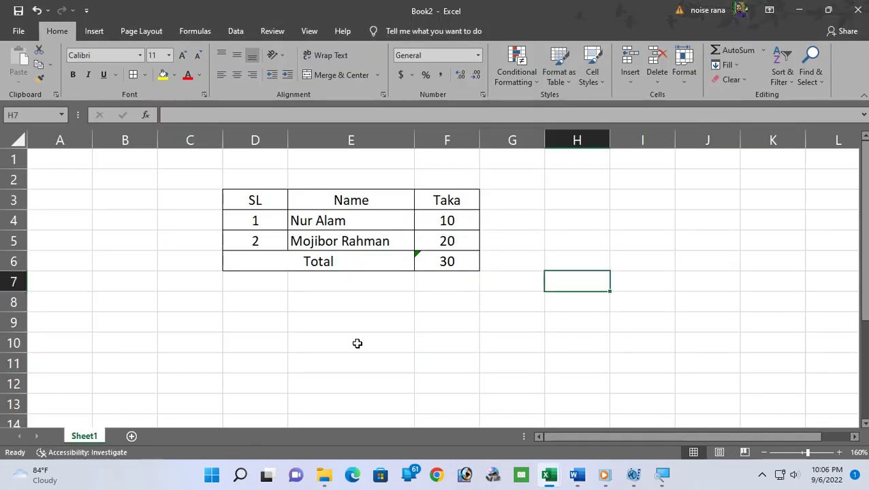
pyautogui.moveTo(262, 195); pyautogui.dragTo(456, 264)
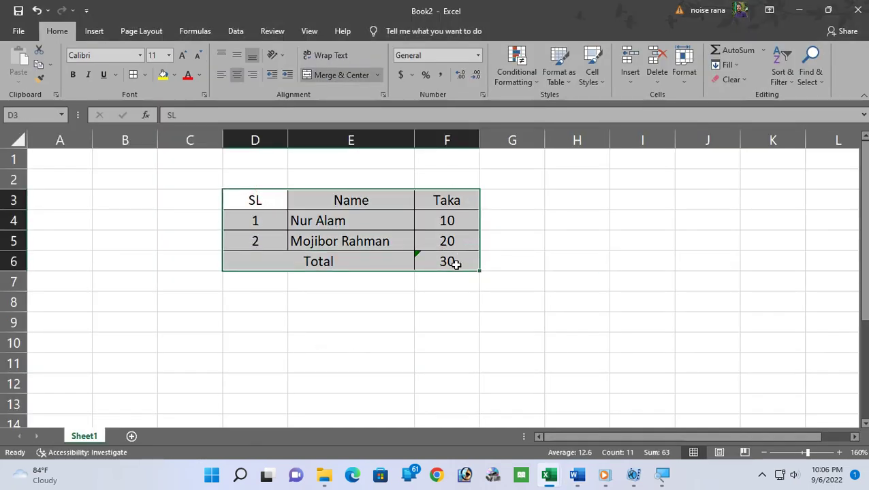
pyautogui.hotkey('alt', 'Tab')
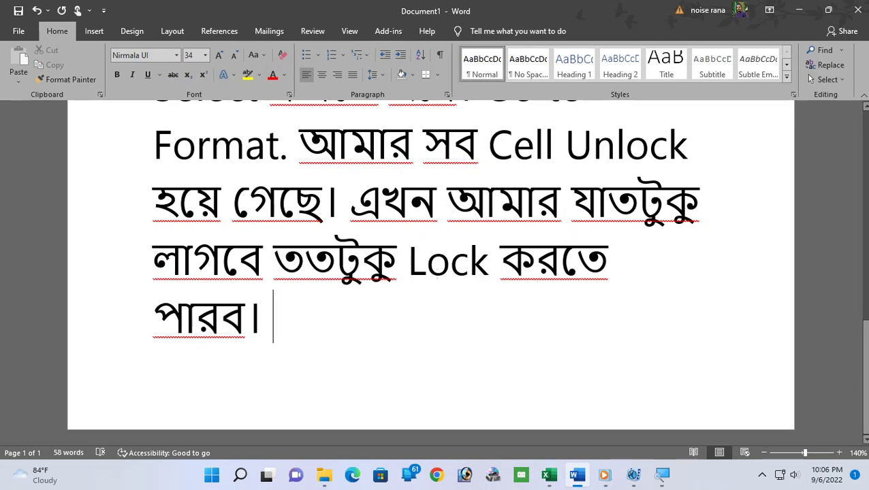
# - Continue the notes after "পারব।" with "আবার Go to Format then Format Cell"
pyautogui.write('আবার ')
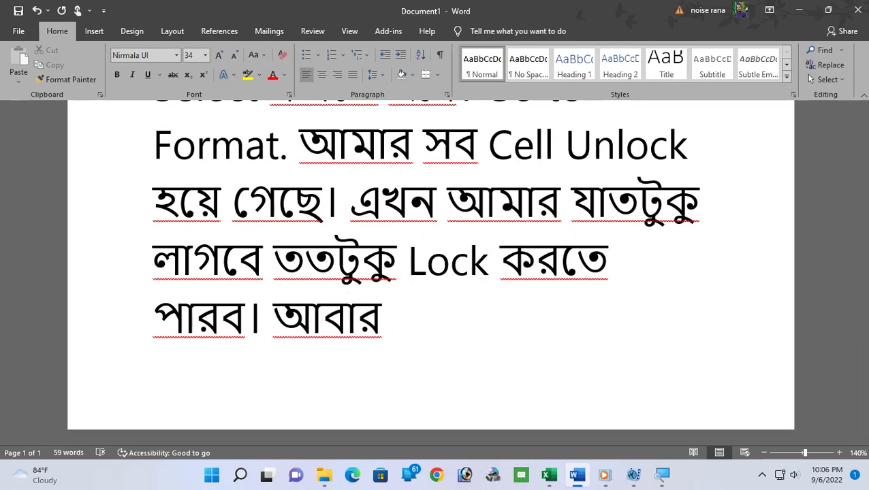
pyautogui.write('Go to Format')
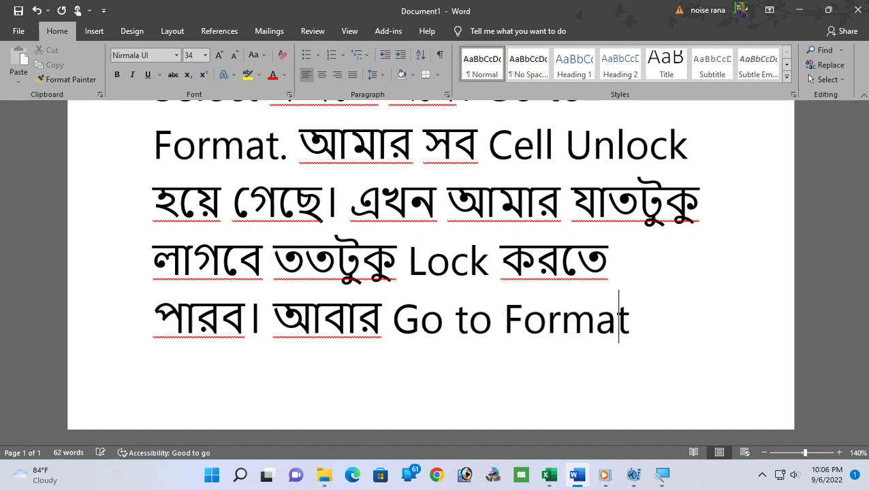
pyautogui.write(' then')
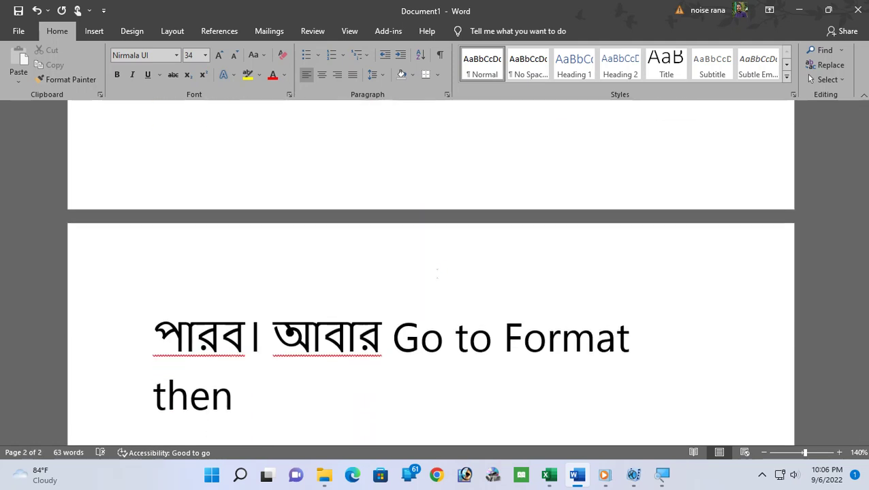
pyautogui.scroll(-3, 436, 272)
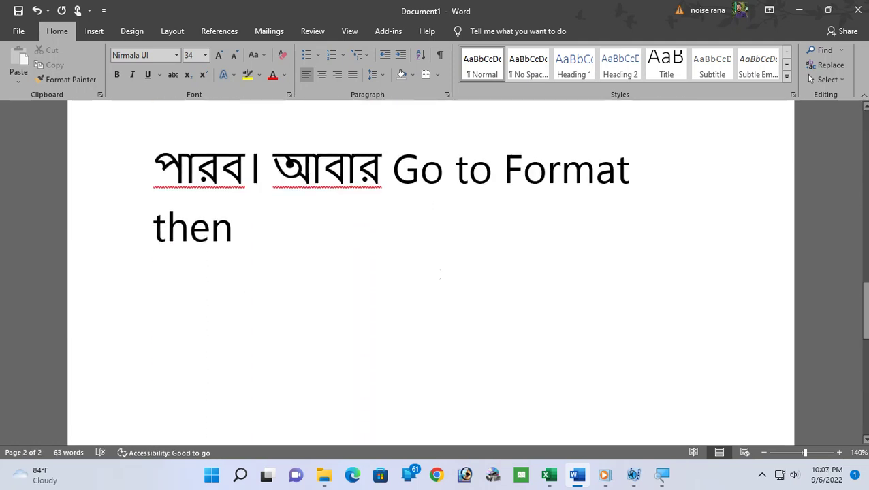
pyautogui.write('Forma')
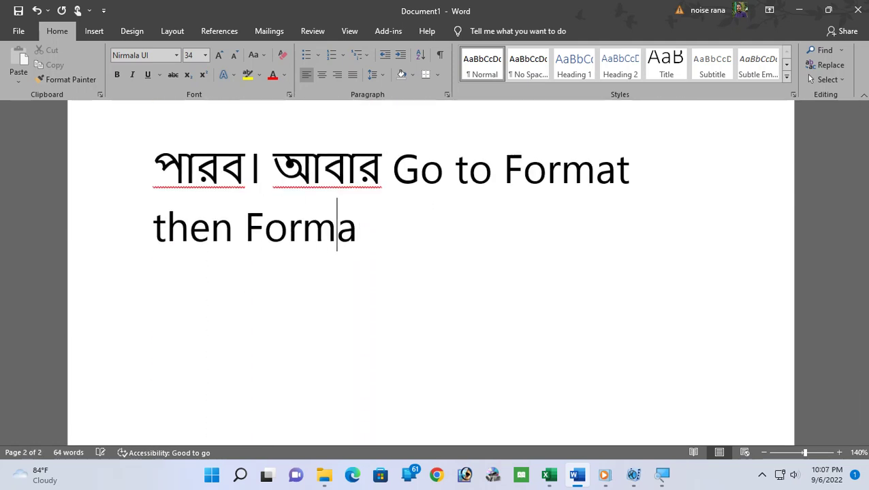
pyautogui.write('t Cell')
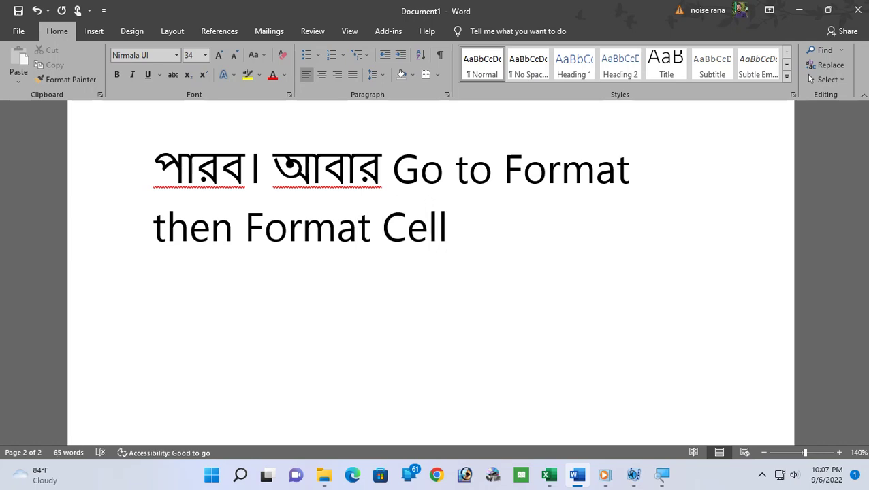
# - Switch to the Book2 workbook in Excel and turn on the Locked protection setting for the selected table cells D3:F6
pyautogui.hotkey('alt', 'Tab')
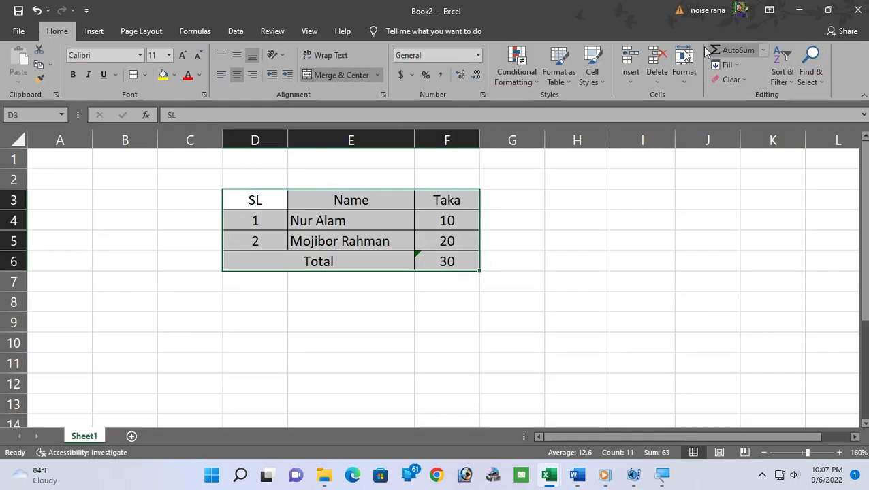
pyautogui.click(686, 84)
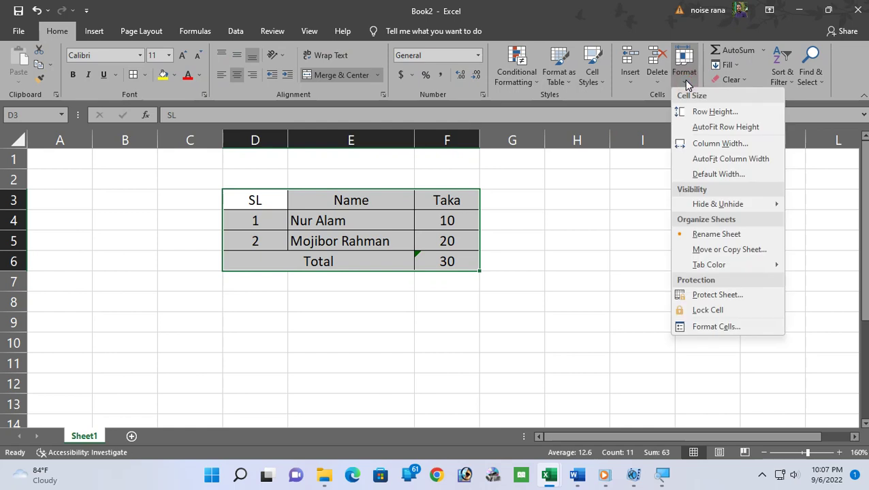
pyautogui.click(711, 326)
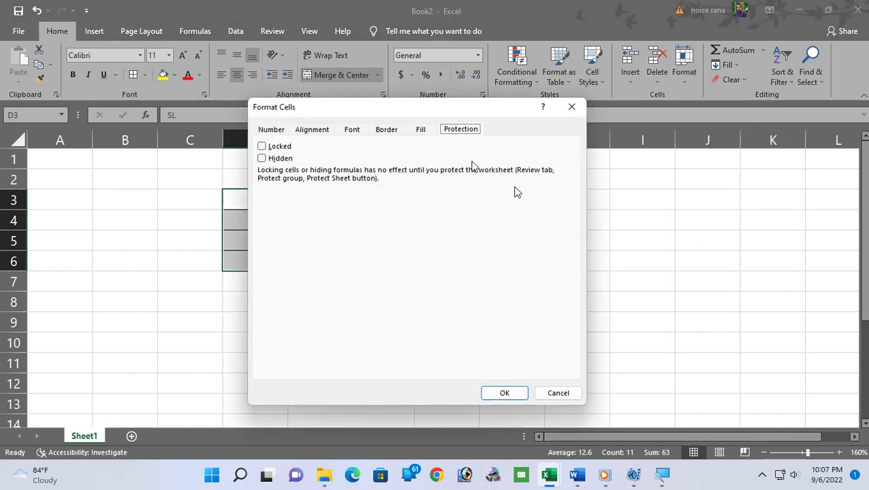
pyautogui.moveTo(426, 111); pyautogui.dragTo(420, 171)
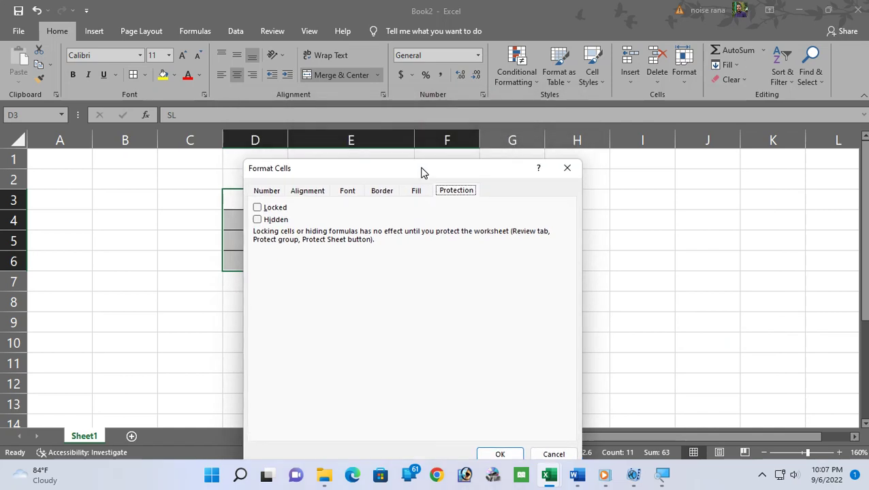
pyautogui.click(264, 207)
pyautogui.moveTo(406, 167); pyautogui.dragTo(409, 87)
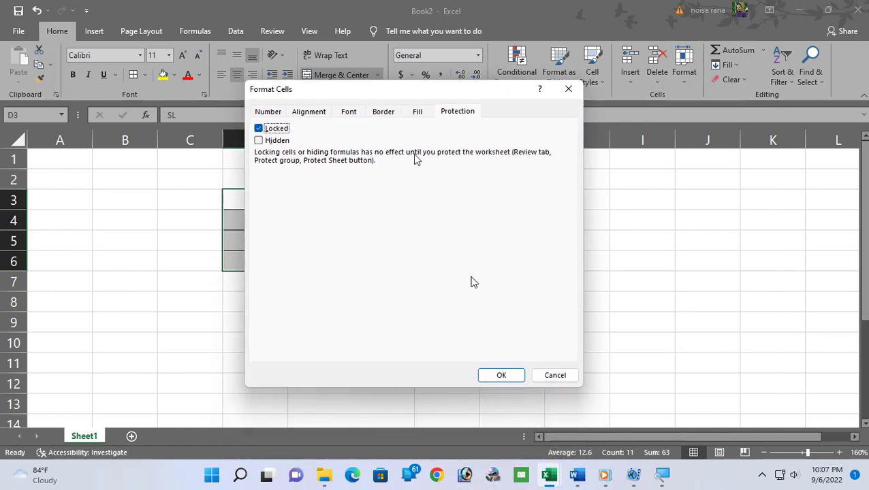
pyautogui.click(501, 376)
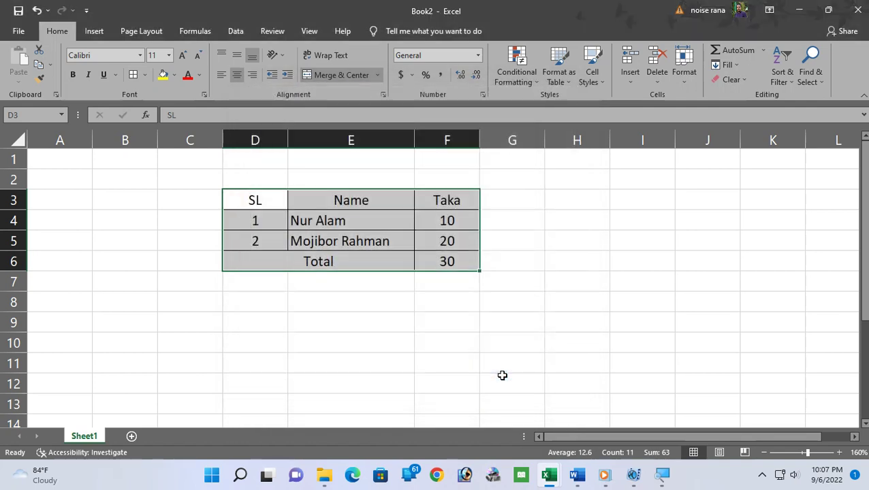
pyautogui.click(366, 230)
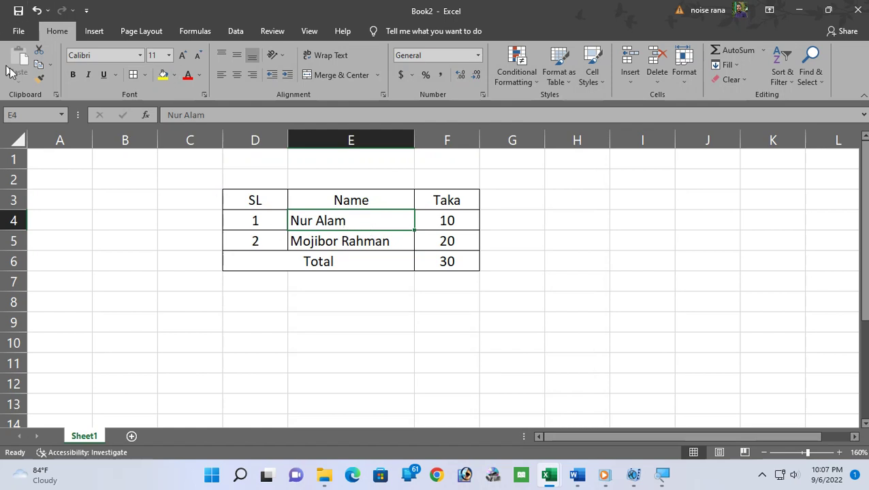
pyautogui.click(322, 201)
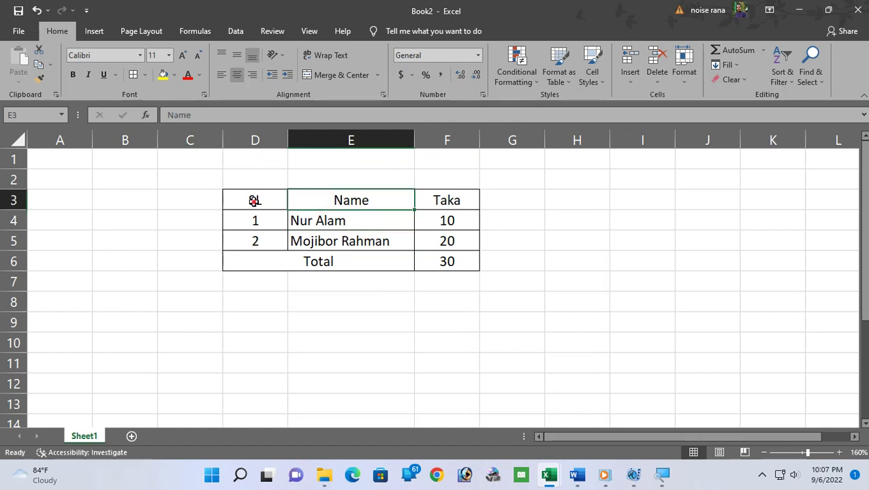
pyautogui.click(252, 201)
pyautogui.moveTo(268, 200); pyautogui.dragTo(388, 220)
pyautogui.click(388, 242)
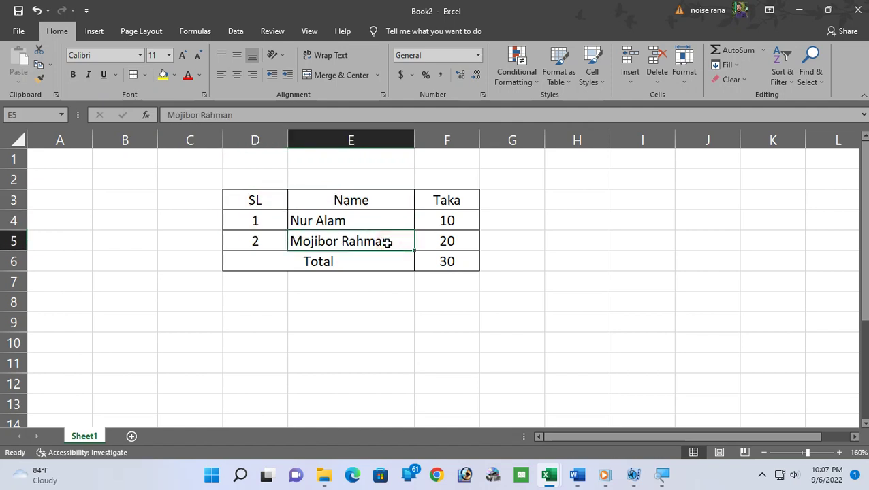
# - Protect the sheet with a password, keeping the default permissions to select locked and unlocked cells, and re-enter the password for confirmation
pyautogui.click(683, 65)
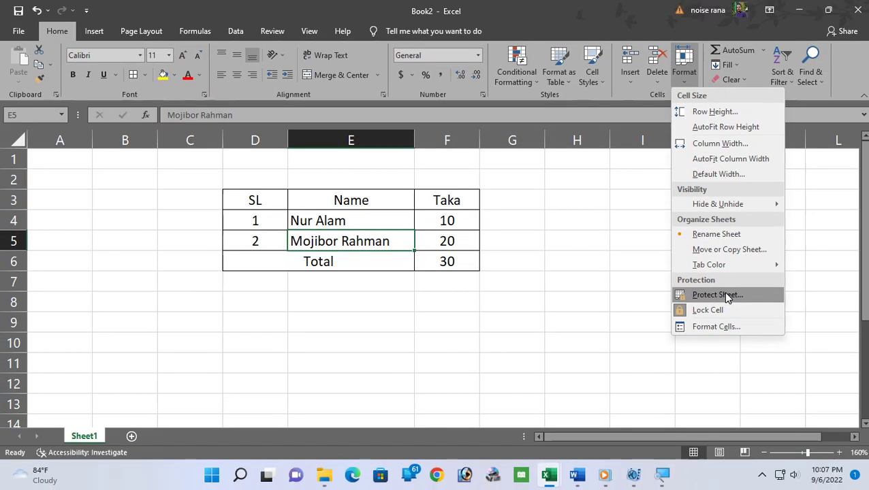
pyautogui.click(736, 299)
pyautogui.moveTo(416, 136); pyautogui.dragTo(434, 181)
pyautogui.click(371, 213)
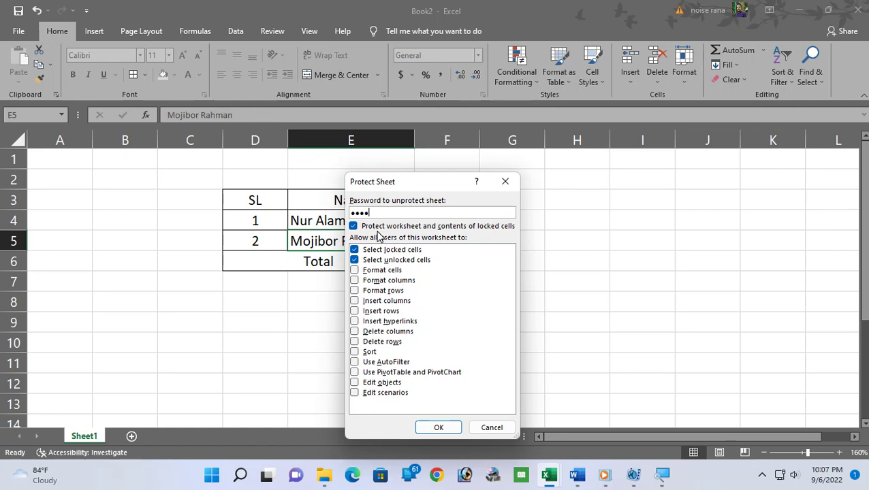
pyautogui.click(433, 428)
pyautogui.moveTo(395, 217); pyautogui.dragTo(402, 205)
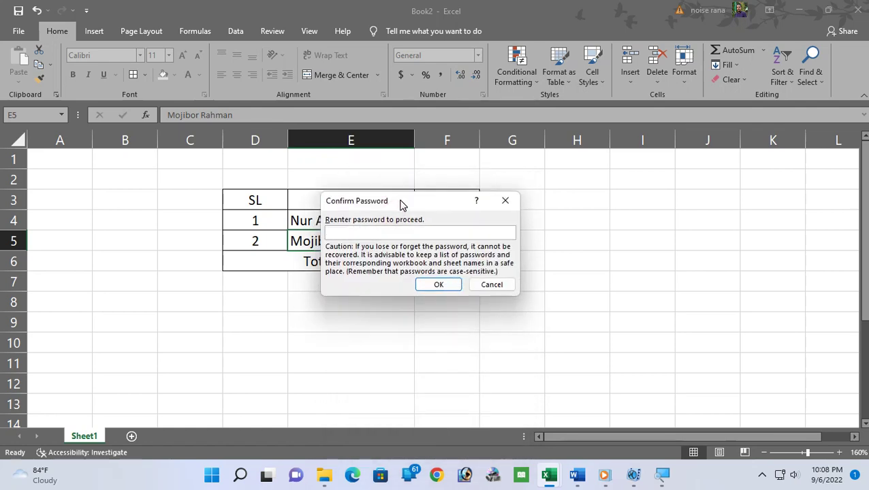
pyautogui.write('••••')
pyautogui.click(433, 285)
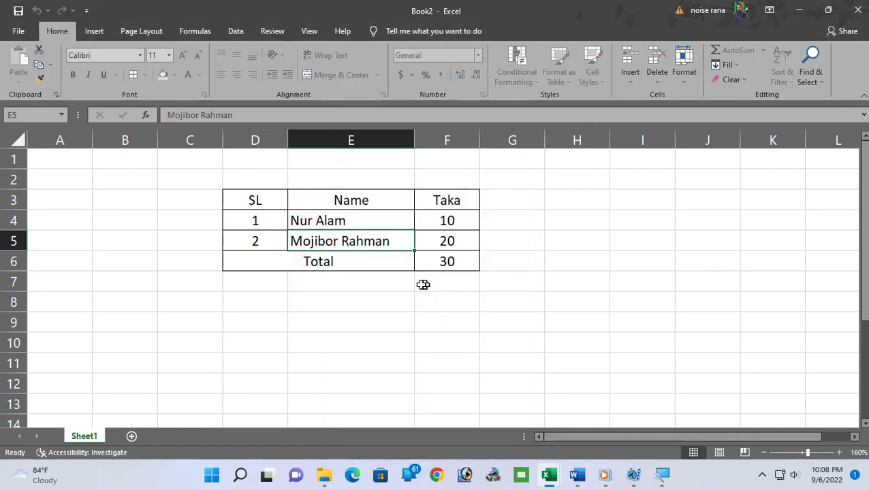
# - Test the protection by trying to edit the locked table cells E4, E3 and F3, dismissing each warning
pyautogui.click(395, 284)
pyautogui.moveTo(267, 198); pyautogui.dragTo(446, 259)
pyautogui.click(461, 245)
pyautogui.click(348, 222)
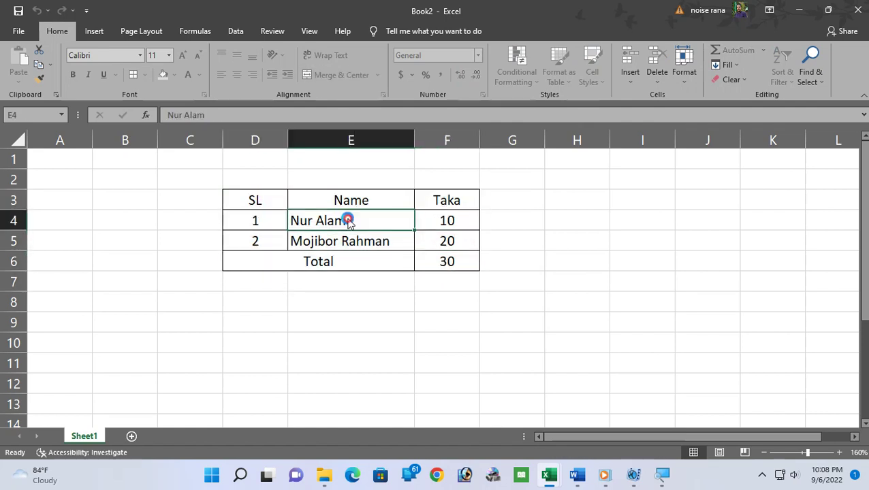
pyautogui.doubleClick(348, 222)
pyautogui.click(441, 271)
pyautogui.click(376, 204)
pyautogui.doubleClick(377, 204)
pyautogui.click(441, 270)
pyautogui.doubleClick(446, 204)
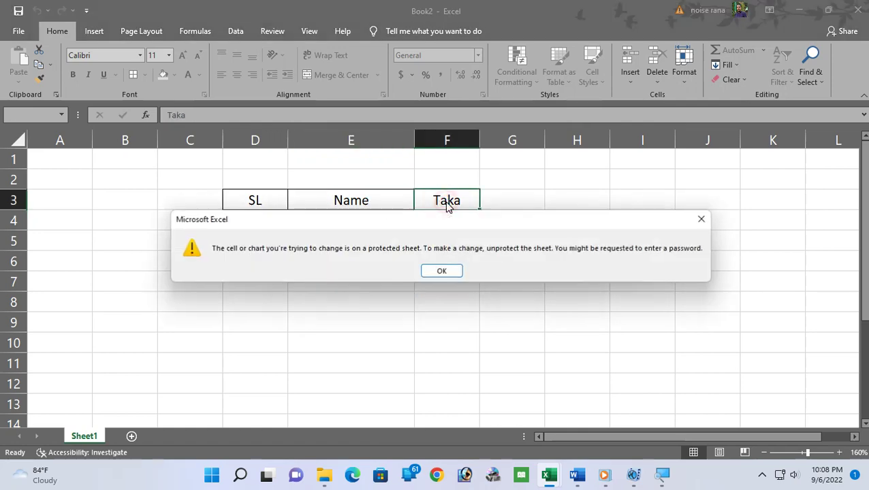
pyautogui.click(441, 270)
# - Check the unlocked cells outside the table, including E7 and G8, and select the table range D3:F6
pyautogui.click(336, 287)
pyautogui.click(485, 311)
pyautogui.click(336, 284)
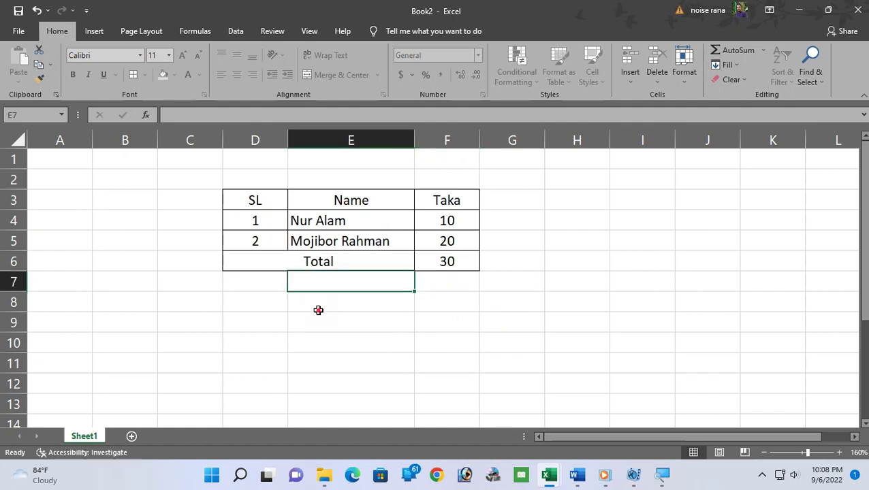
pyautogui.click(318, 311)
pyautogui.moveTo(273, 198); pyautogui.dragTo(441, 260)
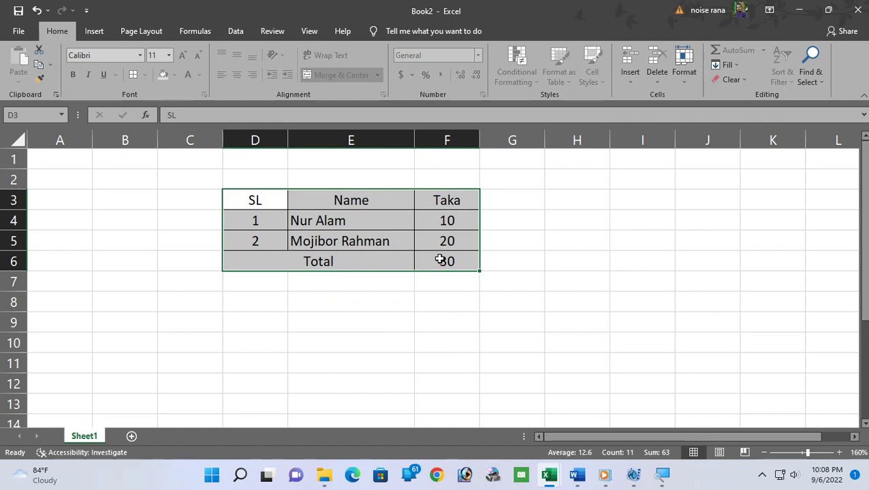
# - Return to the Word notes and add ". Selected Cell ছাড়া অন্য সব Cell এ লেখা যাবে।" after "Format Cell"
pyautogui.hotkey('alt', 'Tab')
pyautogui.write('. Selected ')
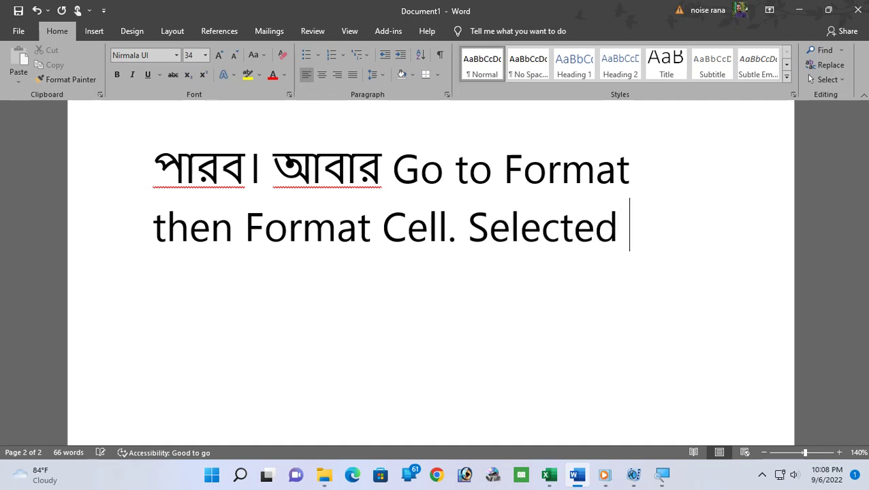
pyautogui.write('Cell ')
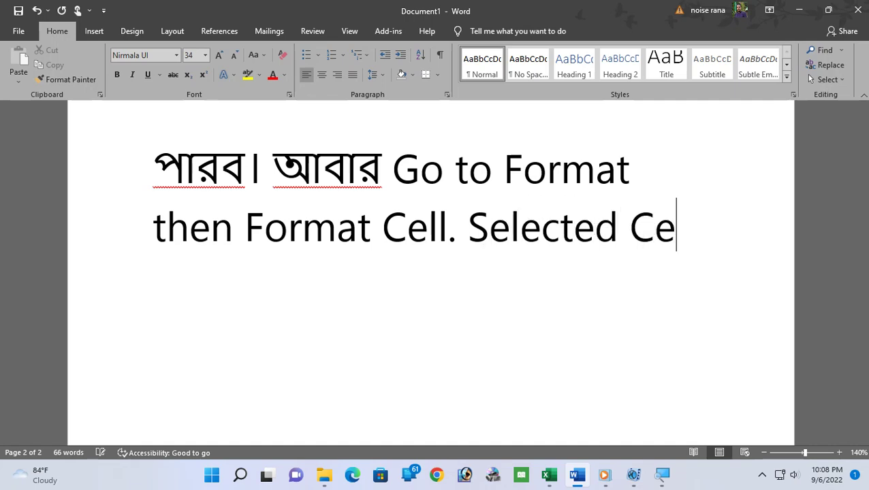
pyautogui.write('ছাড়া অন')
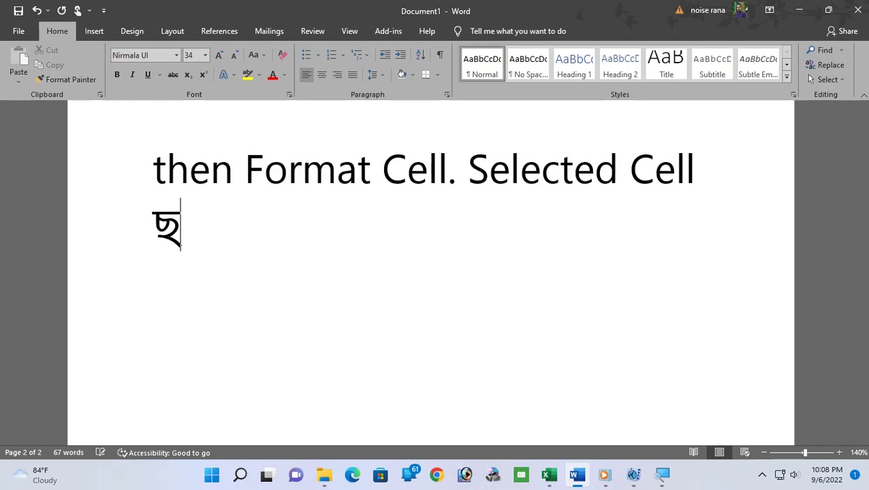
pyautogui.write('্য')
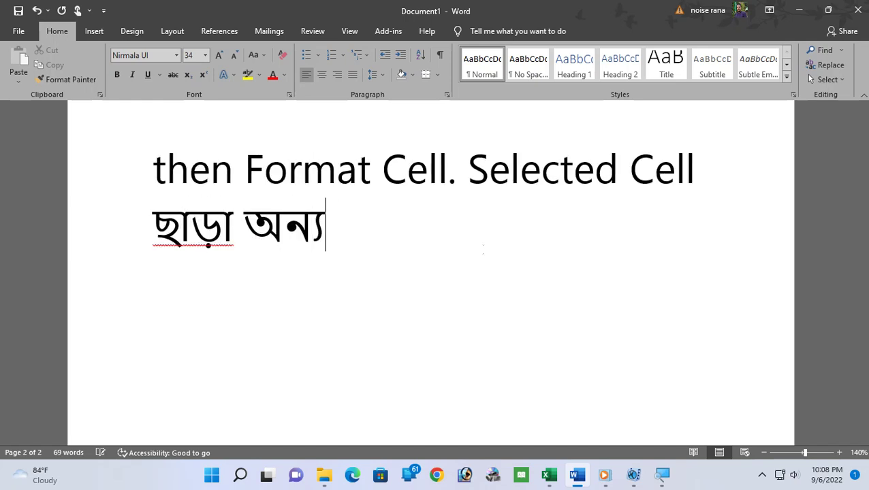
pyautogui.write(' সব ')
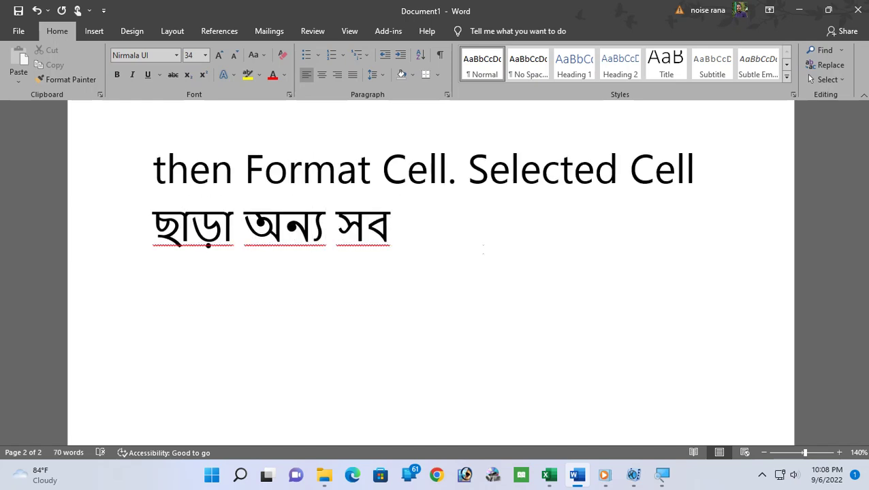
pyautogui.write('Cell এ ')
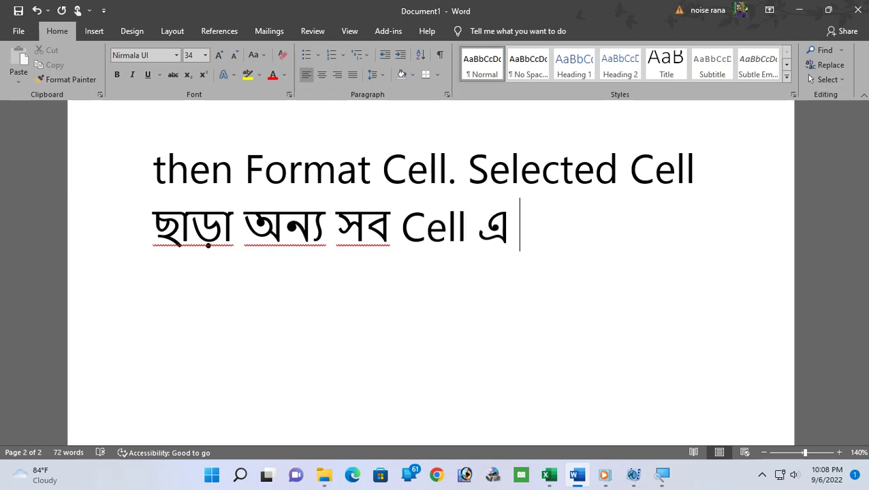
pyautogui.write('লেখা যা')
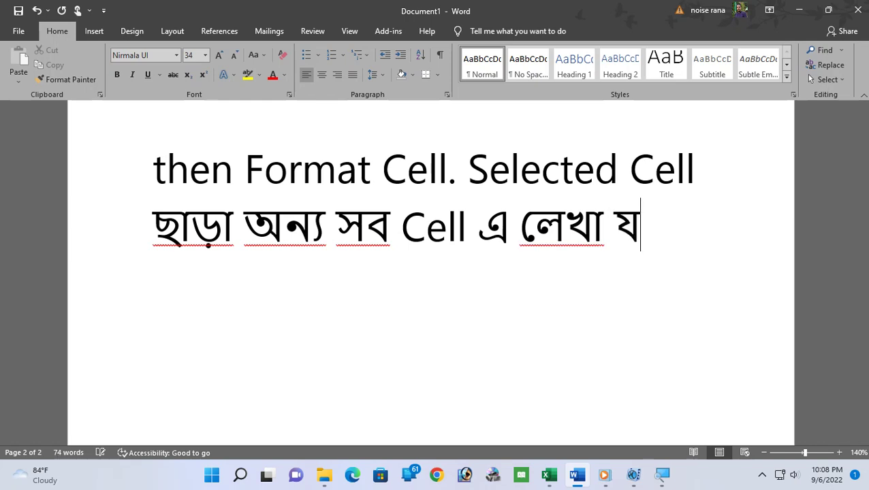
pyautogui.write('বে।')
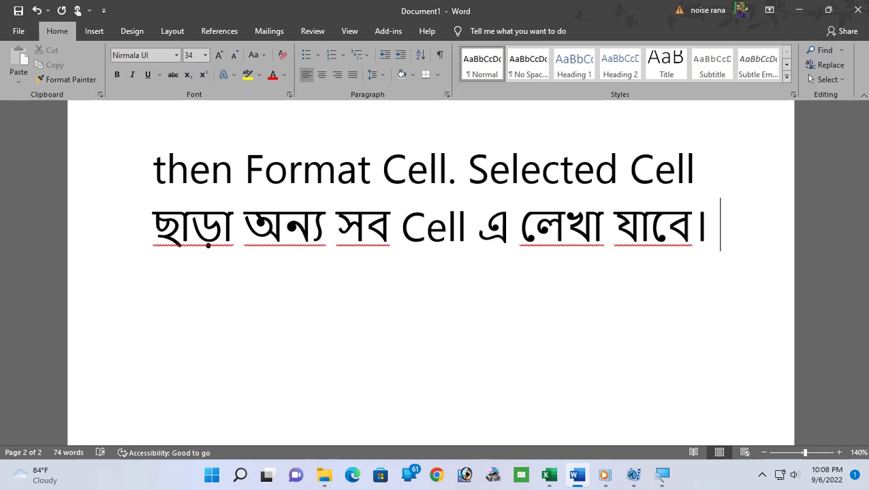
pyautogui.hotkey('ctrl', 's')
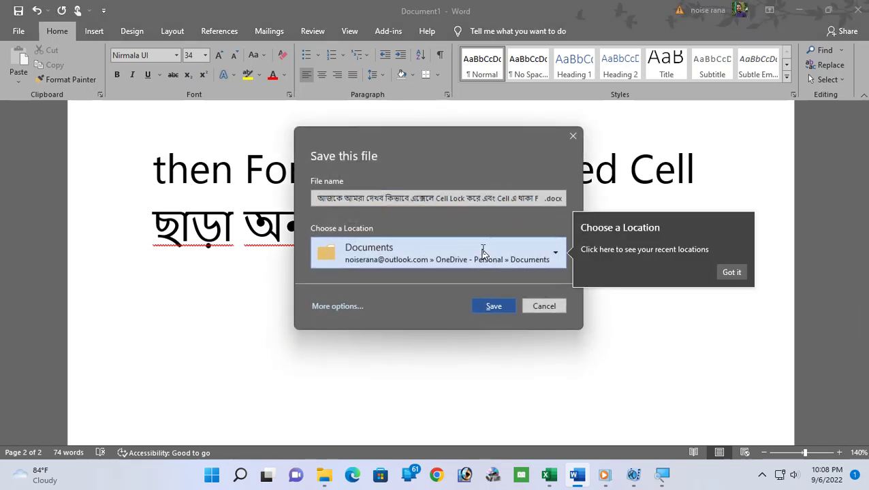
pyautogui.press('Escape')
# - Dismiss the save dialog and add the paragraph "এখন আমরা দেখব কিভাবে Formula Hide করে।" below the existing notes
pyautogui.press('Return')
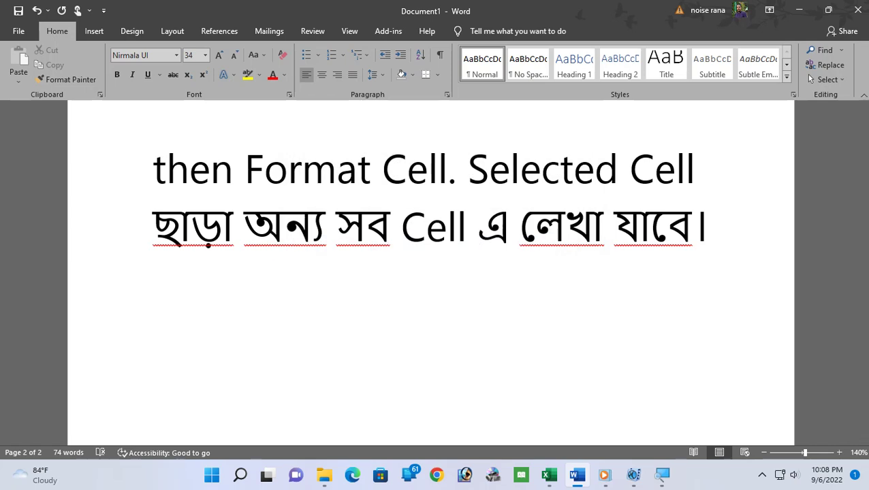
pyautogui.write('এখন আমরা দেখব')
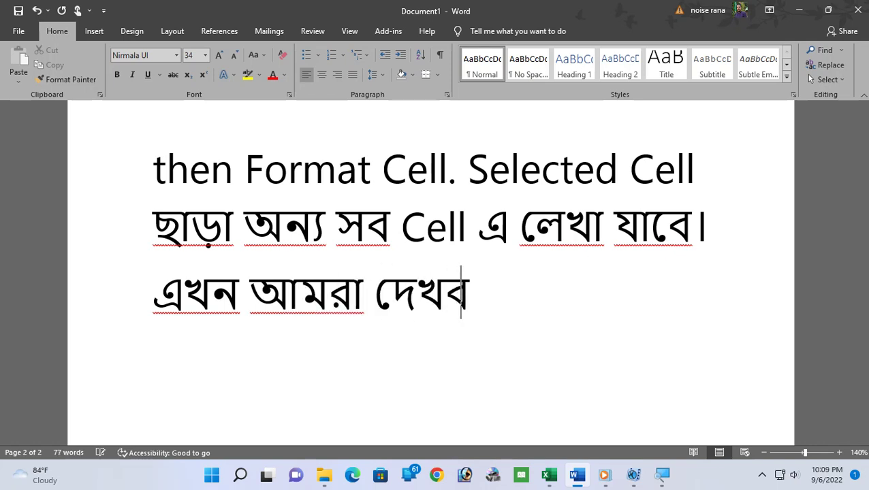
pyautogui.write(' কিভাবে')
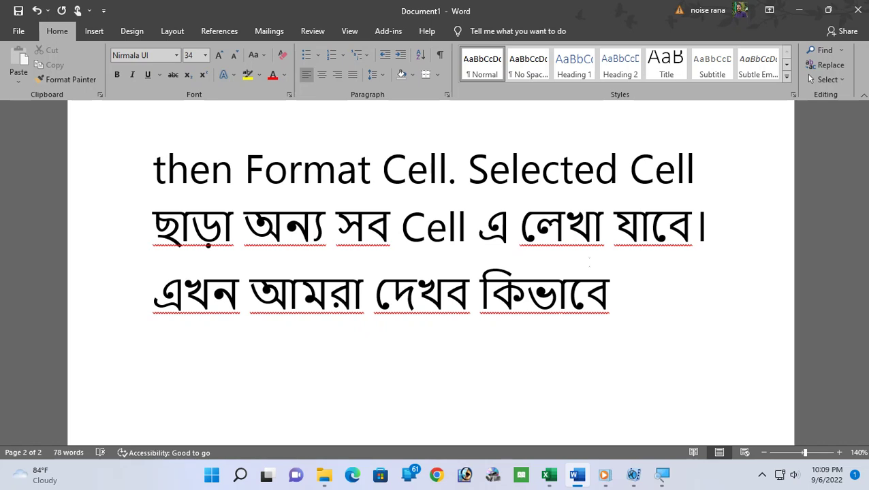
pyautogui.write(' অগ')
pyautogui.press('BackSpace')
pyautogui.press('BackSpace')
pyautogui.write('Formula ')
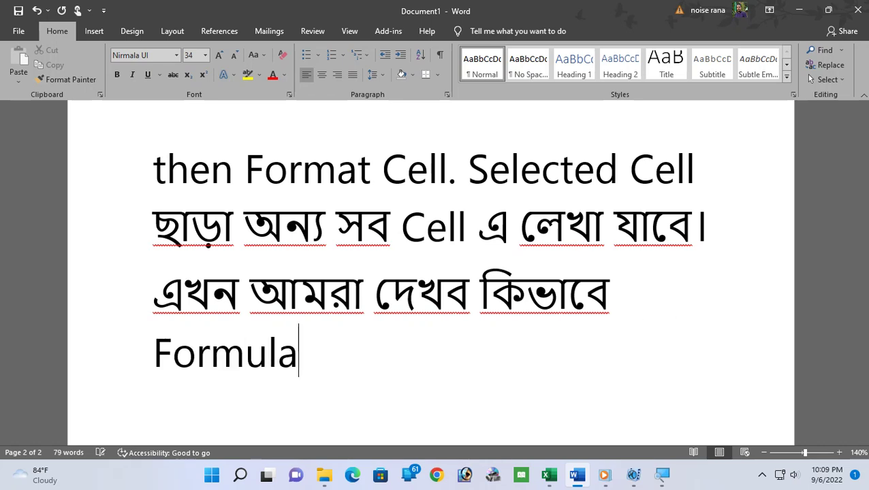
pyautogui.write('Hide ')
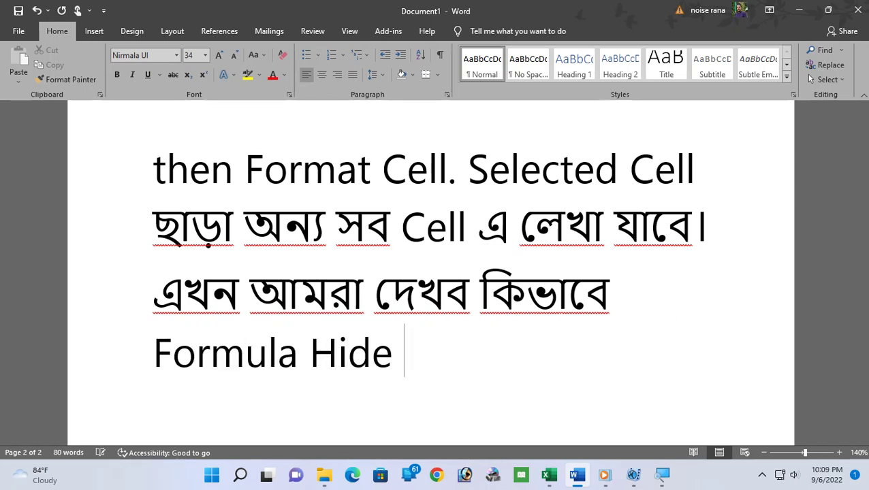
pyautogui.write('করে।')
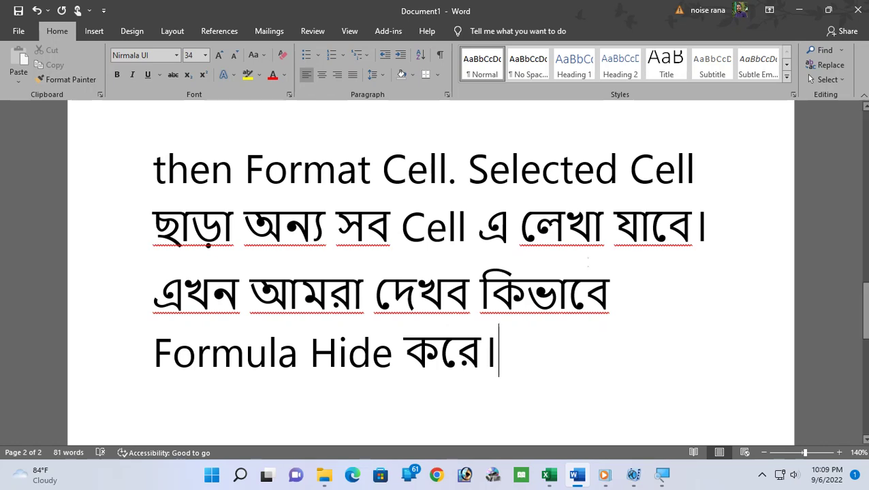
pyautogui.scroll(-2, 589, 262)
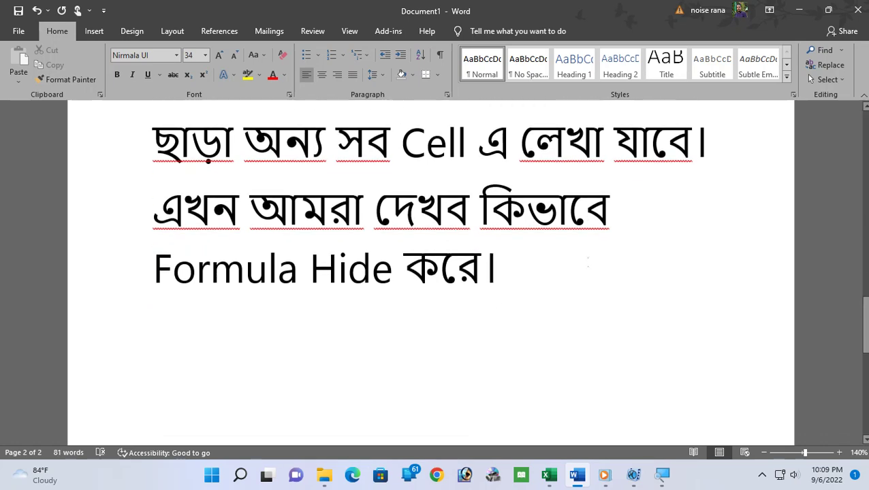
pyautogui.hotkey('alt', 'Tab')
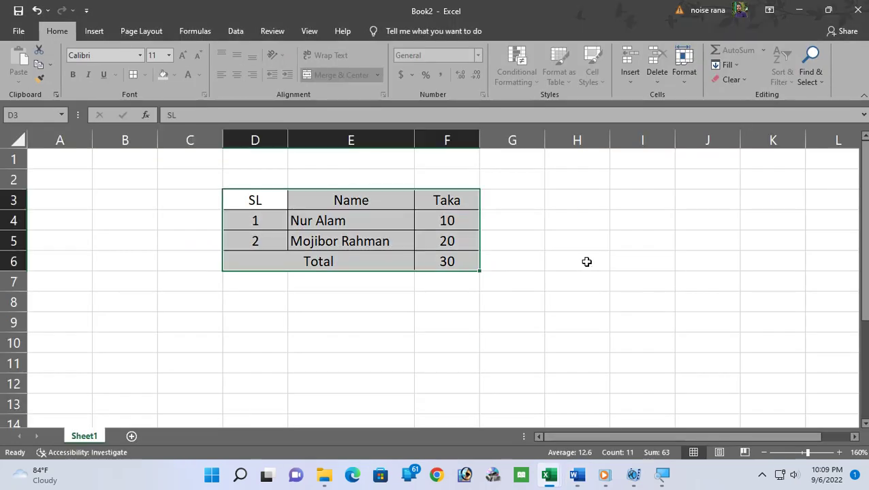
pyautogui.click(364, 242)
pyautogui.click(683, 68)
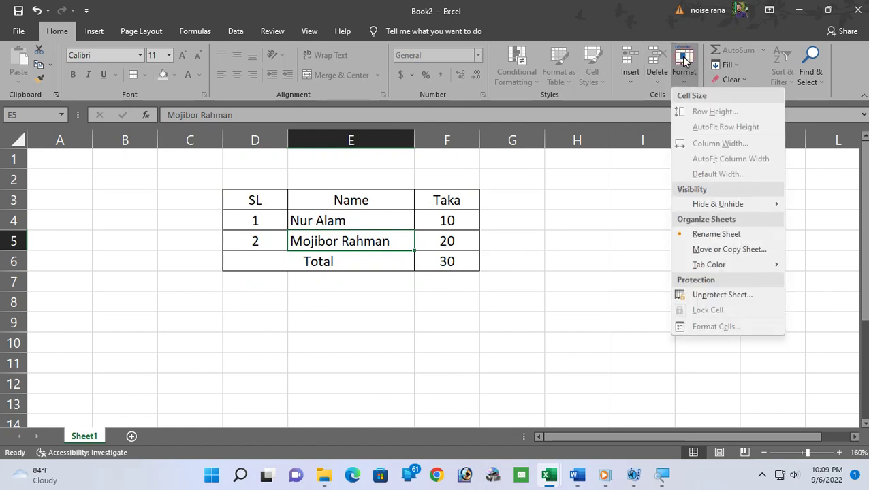
pyautogui.click(709, 296)
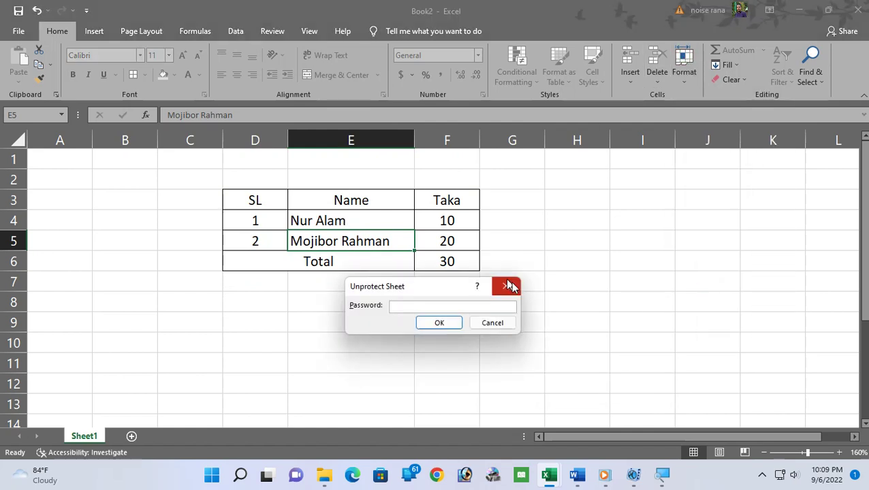
pyautogui.click(514, 283)
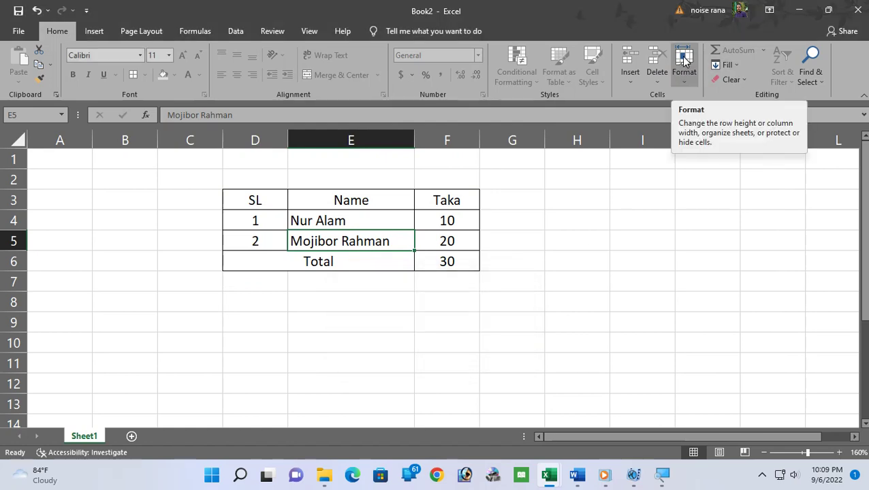
pyautogui.hotkey('alt', 'Tab')
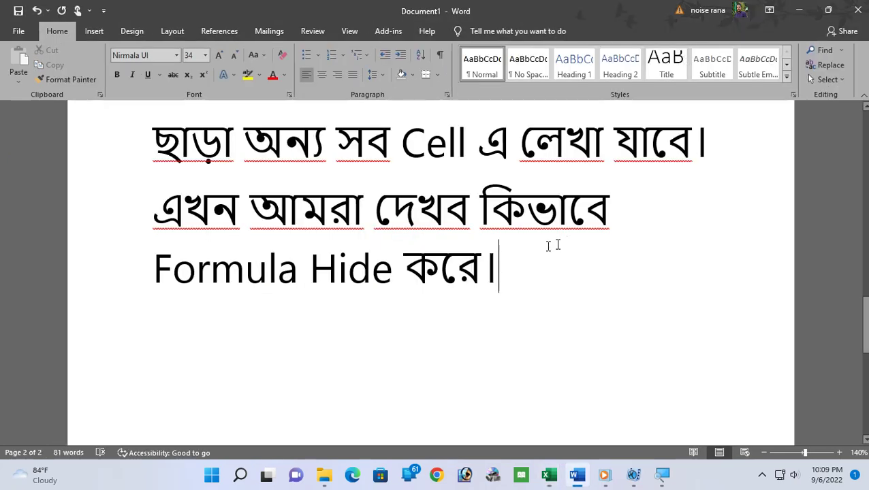
# - Add the sentence "প্রথমে আমার আনলক করতে হবে।" after "Formula Hide করে।" in the notes
pyautogui.write('প্রথ')
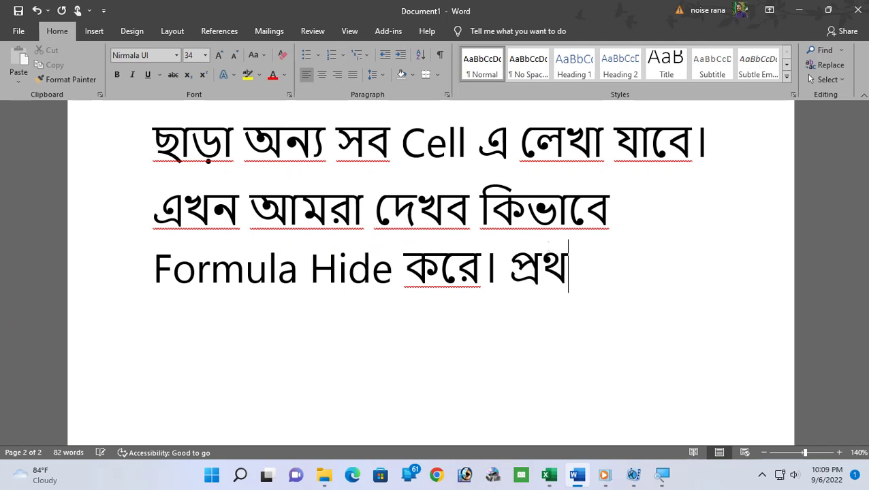
pyautogui.write('মে ুআমার ')
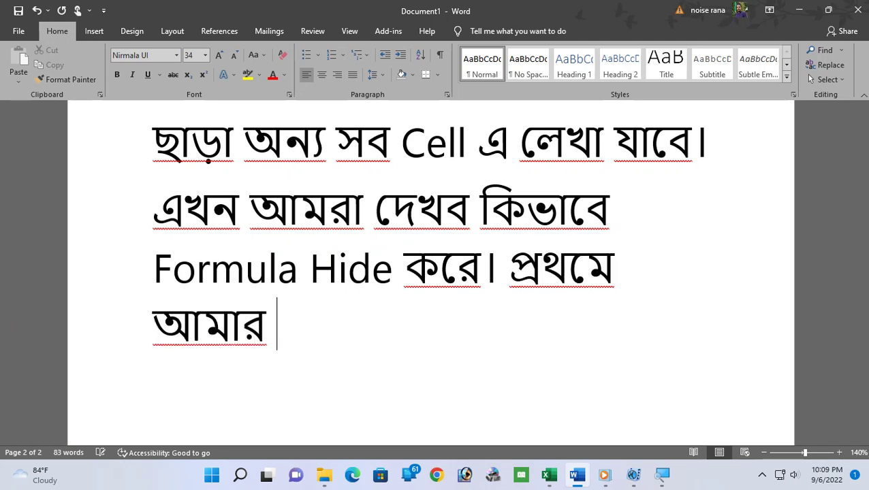
pyautogui.write('আনলক করে')
pyautogui.press('BackSpace')
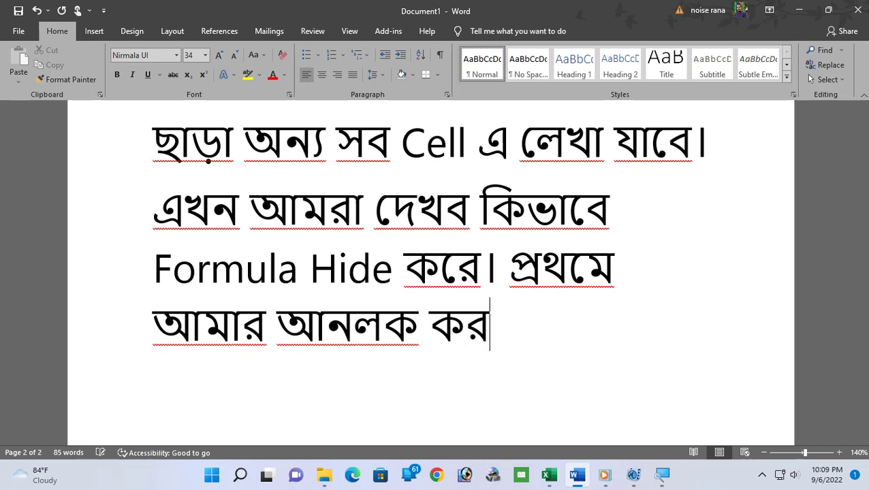
pyautogui.write('তে হবে।')
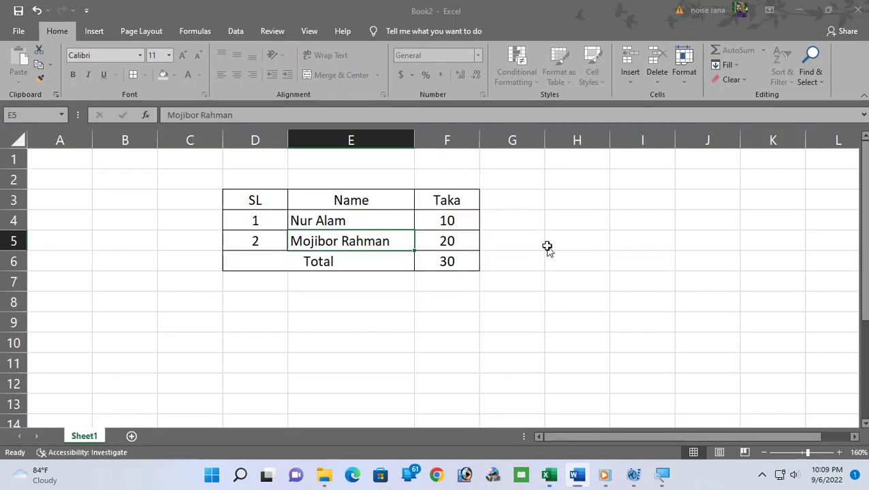
# - Unprotect the sheet in the Excel workbook by entering the sheet password
pyautogui.click(684, 68)
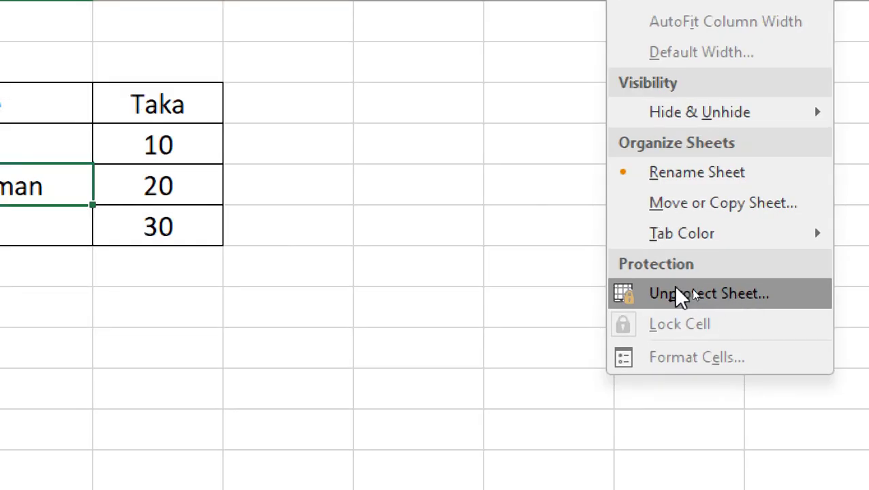
pyautogui.click(731, 300)
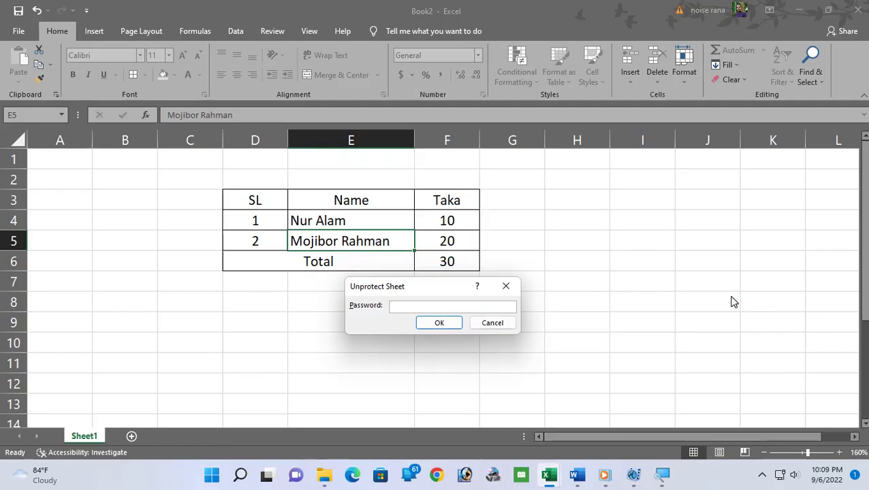
pyautogui.moveTo(444, 288); pyautogui.dragTo(437, 245)
pyautogui.click(402, 261)
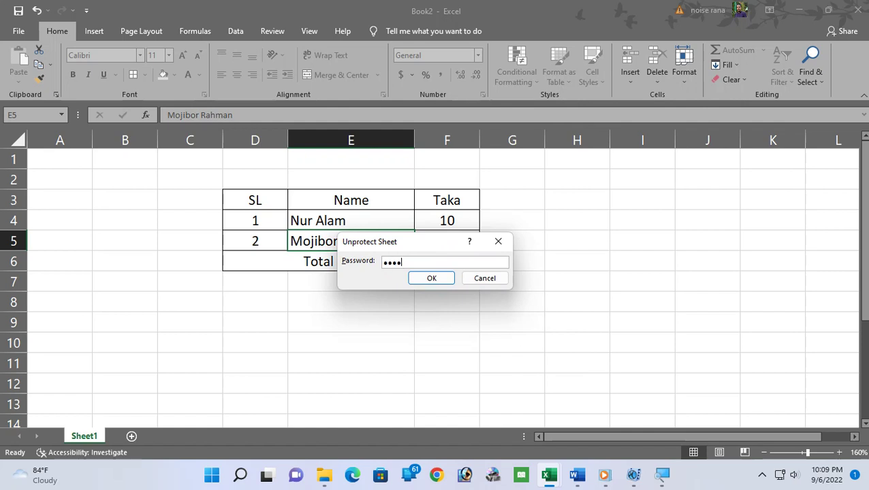
pyautogui.click(428, 280)
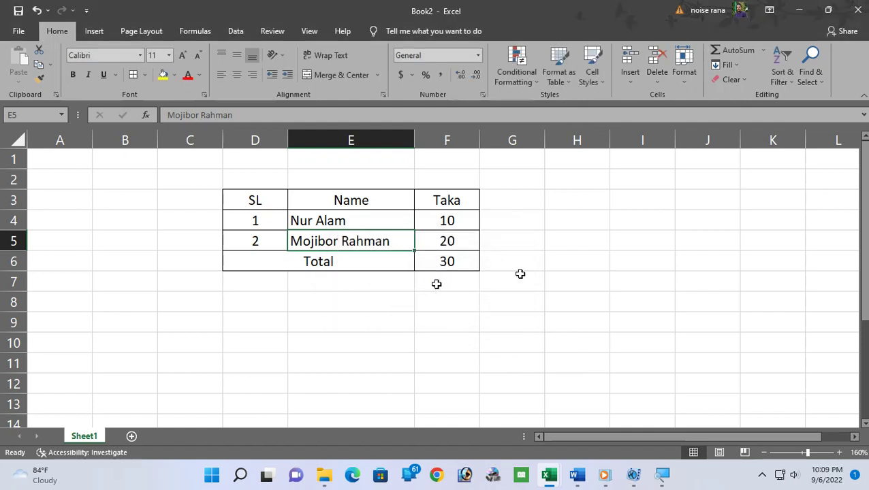
# - Set the total cell F6 to Hidden in its cell protection, keeping it Locked, and check the table cells
pyautogui.click(569, 256)
pyautogui.click(353, 200)
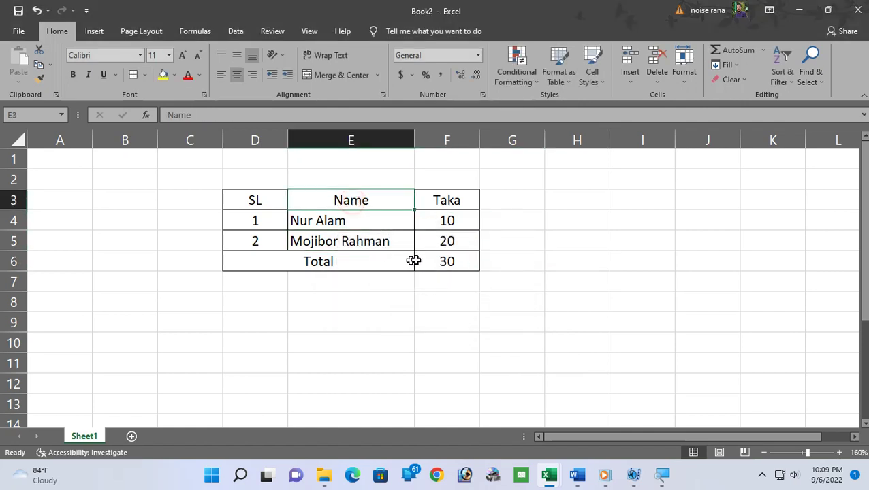
pyautogui.click(432, 261)
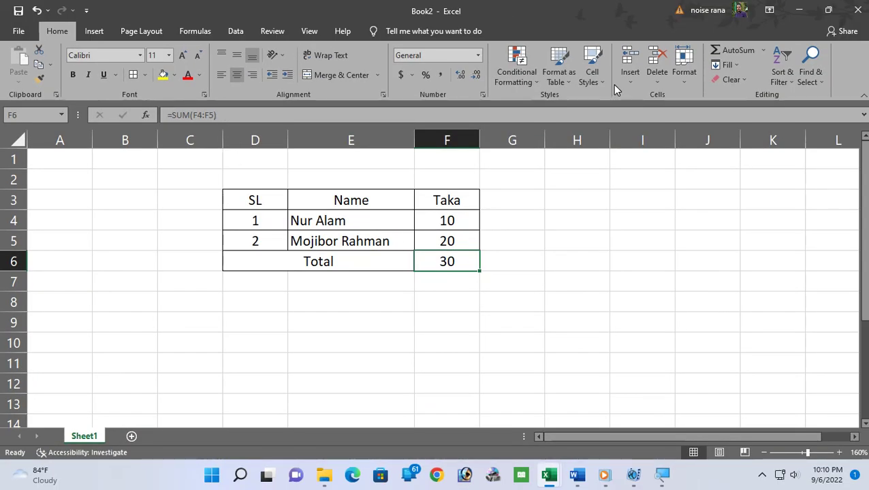
pyautogui.click(687, 67)
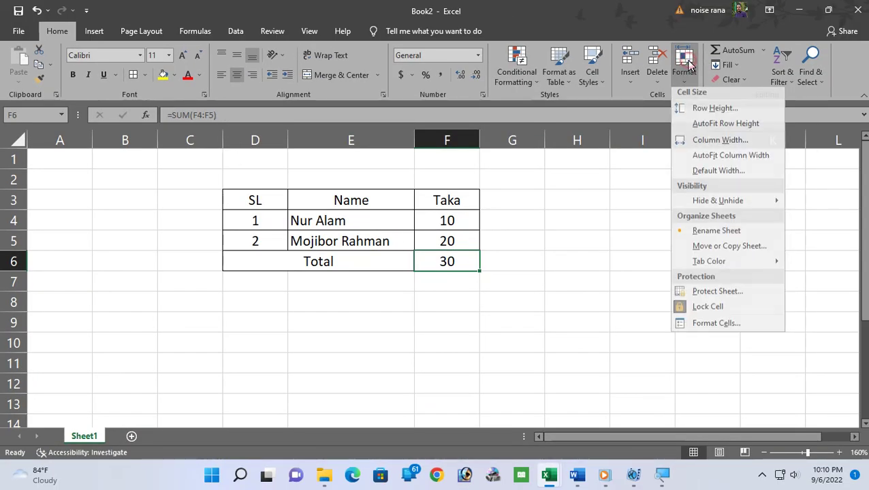
pyautogui.click(727, 327)
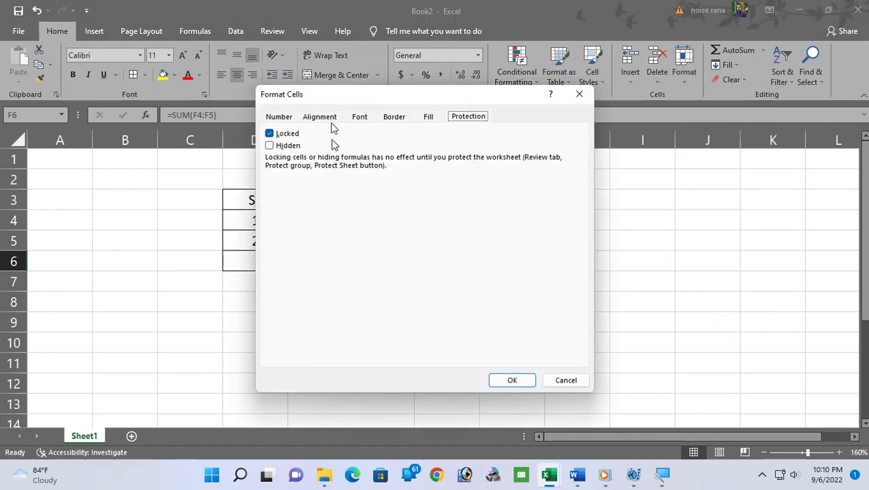
pyautogui.moveTo(352, 100); pyautogui.dragTo(361, 128)
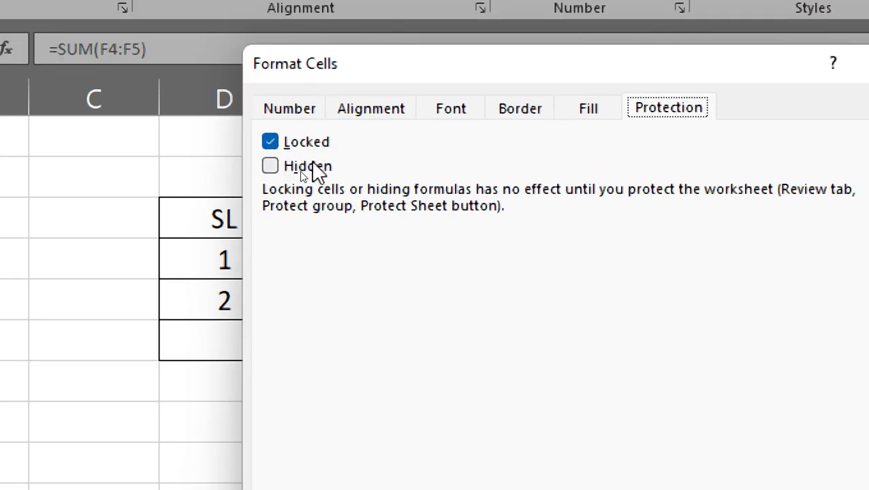
pyautogui.click(270, 166)
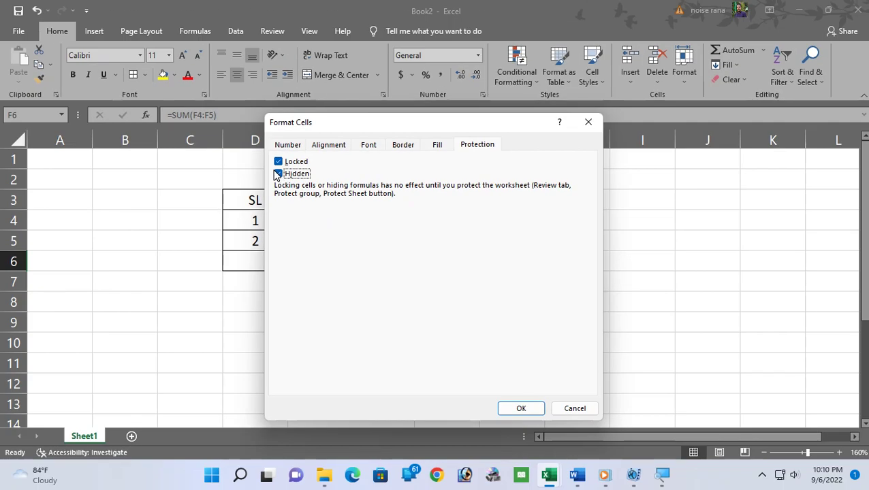
pyautogui.click(515, 410)
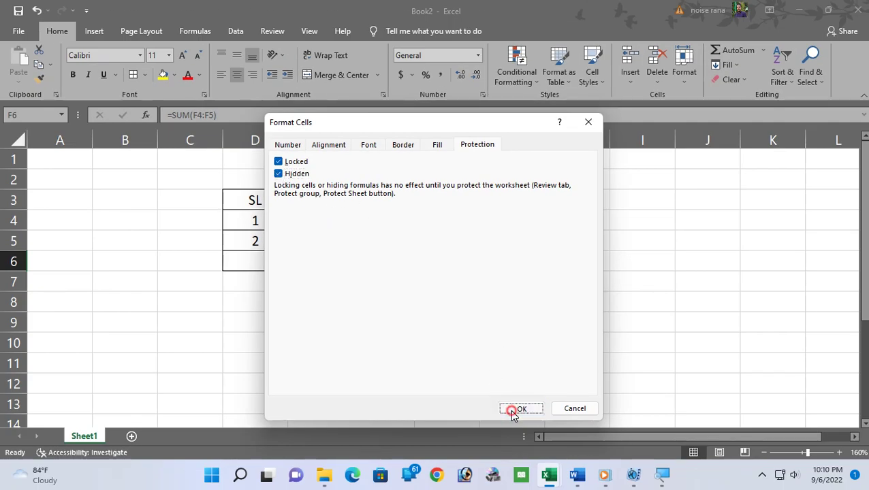
pyautogui.click(444, 263)
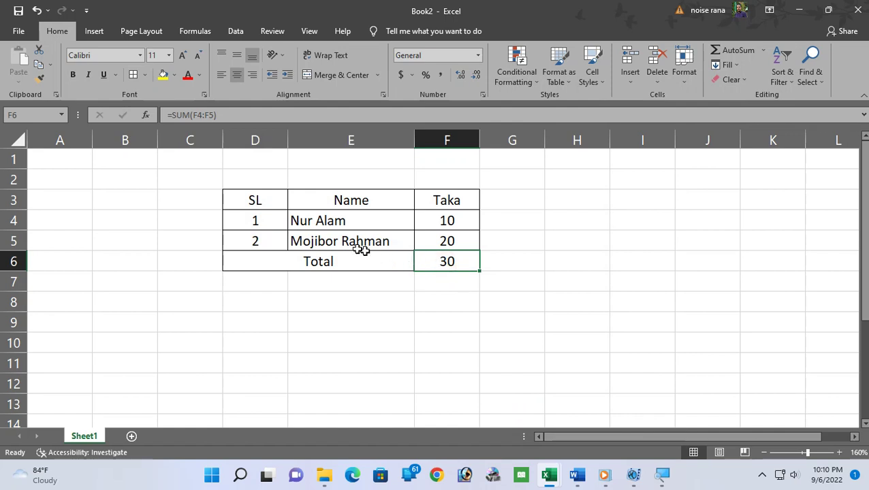
pyautogui.click(322, 199)
pyautogui.click(326, 235)
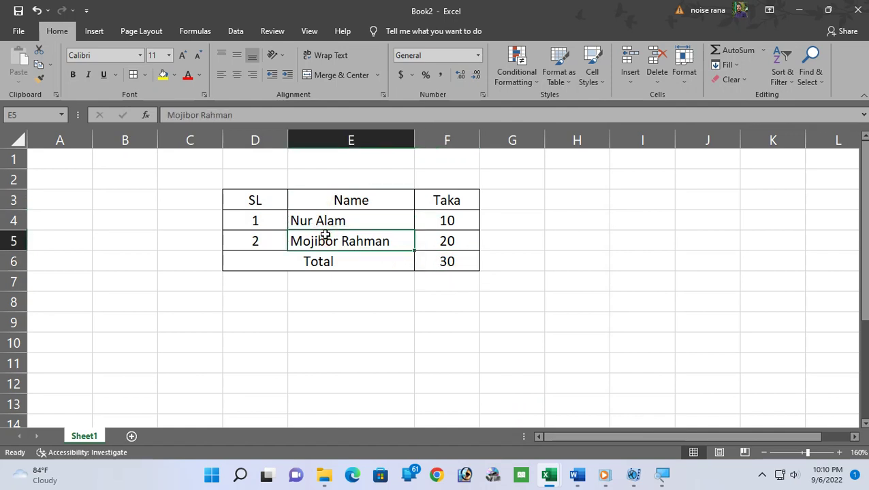
# - Switch to the Word notes, add "আবার লক করে দেব।" at the end, and return to the Excel workbook
pyautogui.hotkey('alt', 'Tab')
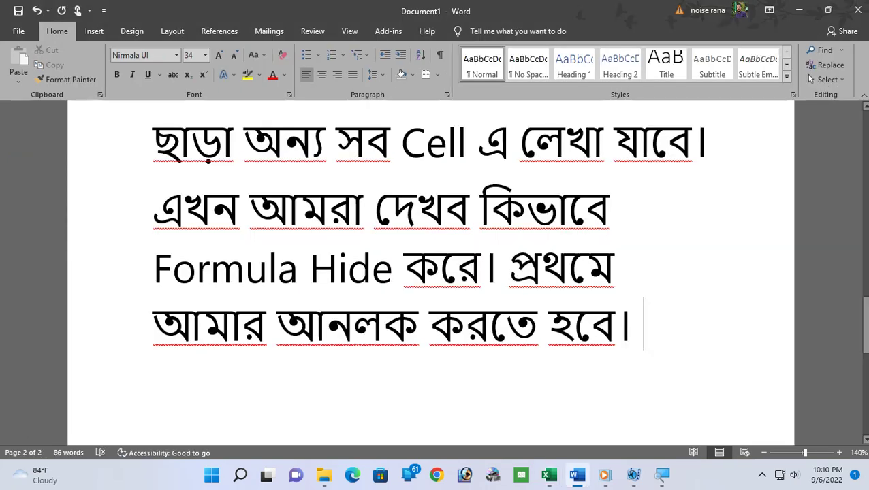
pyautogui.write('আবার ')
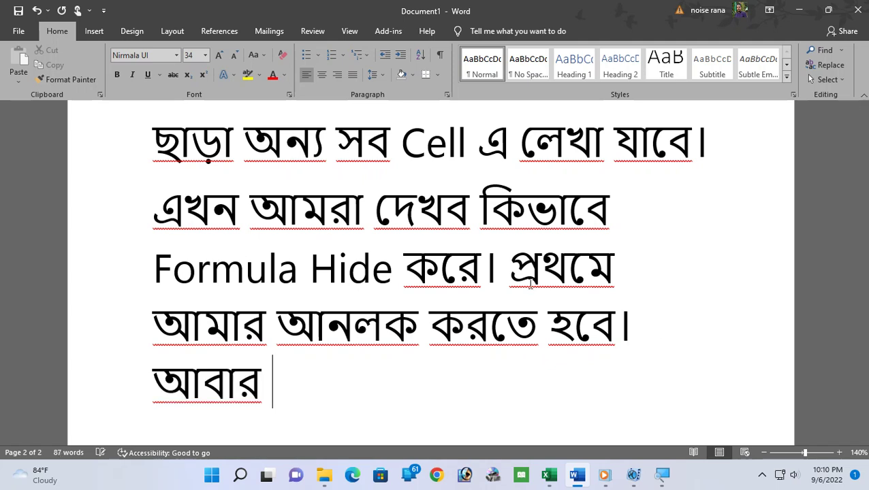
pyautogui.write('লক করে দ্।ে')
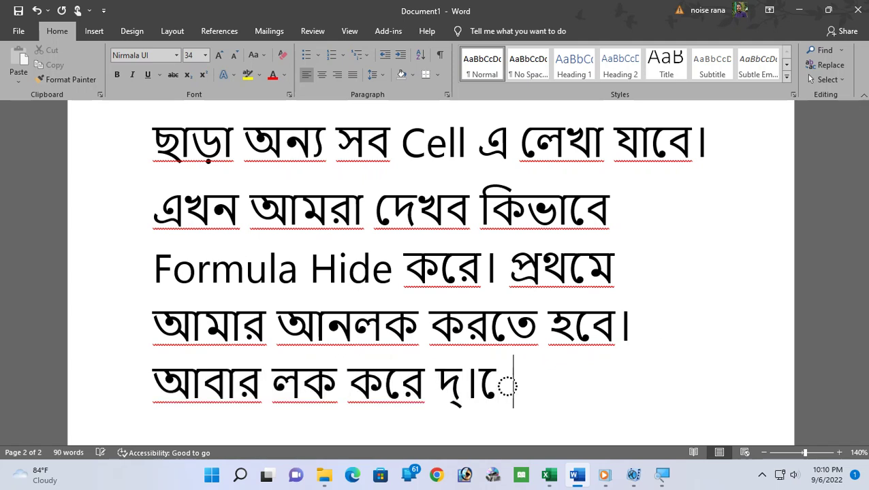
pyautogui.press('BackSpace')
pyautogui.write('দেব।')
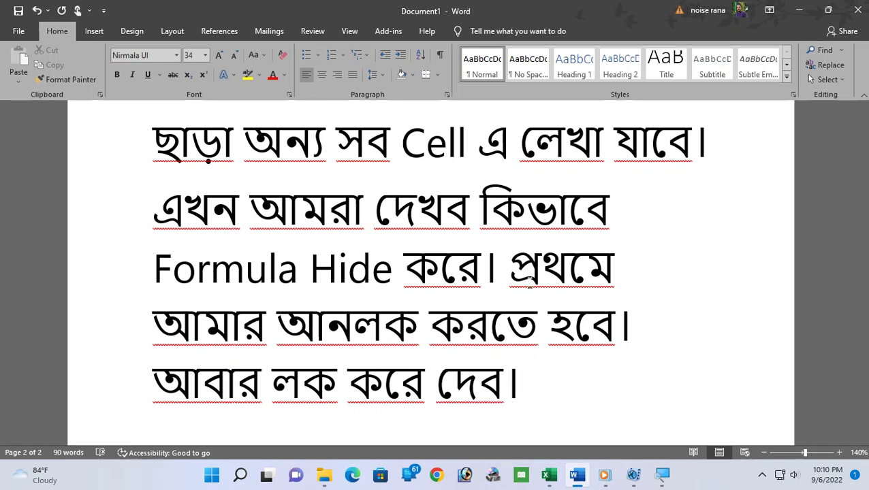
pyautogui.scroll(-3, 529, 282)
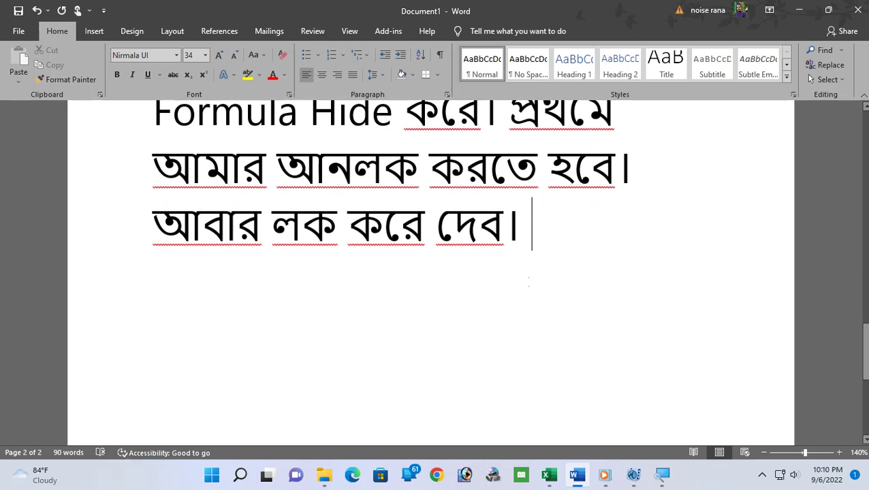
pyautogui.hotkey('alt', 'Tab')
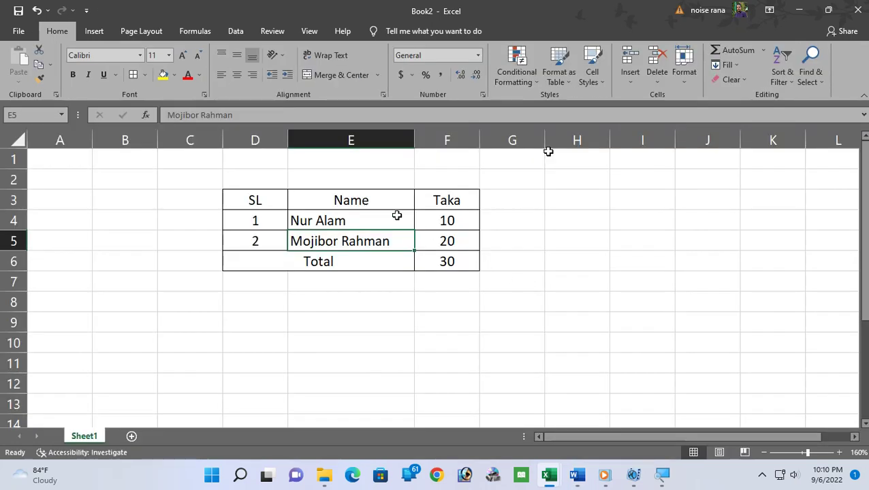
# - Protect the sheet, keeping selection of locked and unlocked cells allowed, and enter and confirm the sheet password
pyautogui.click(694, 73)
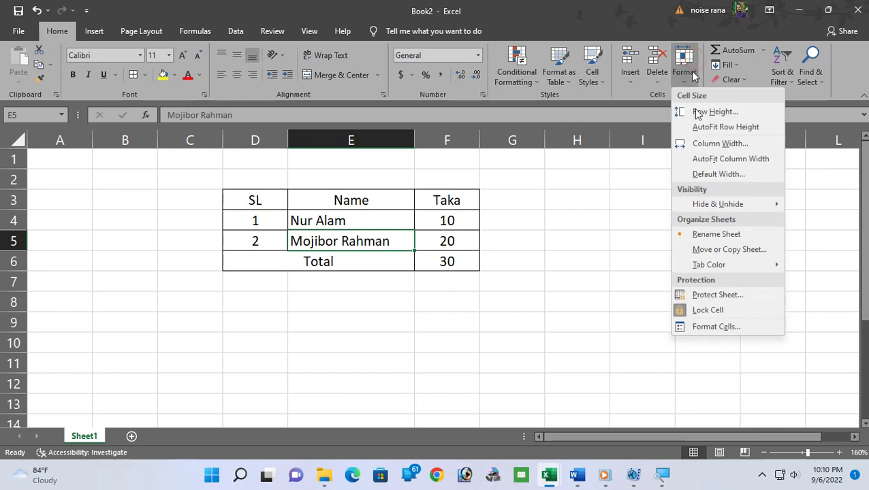
pyautogui.click(697, 297)
pyautogui.click(394, 196)
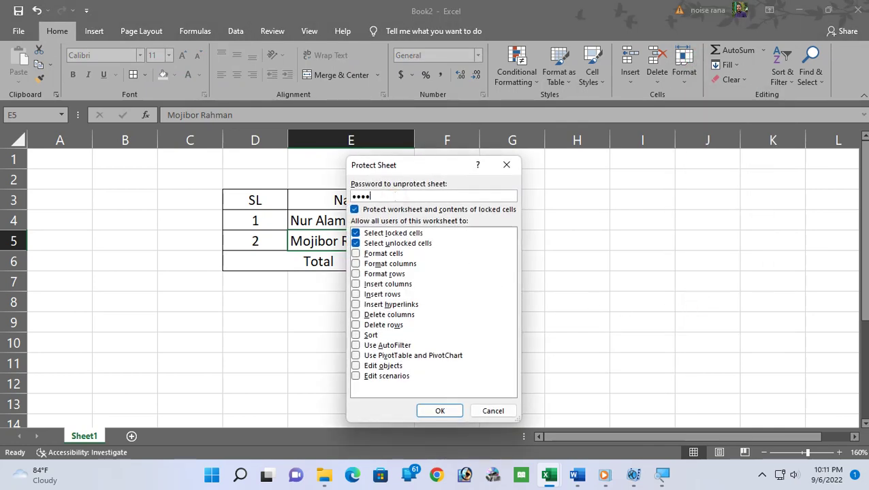
pyautogui.click(440, 411)
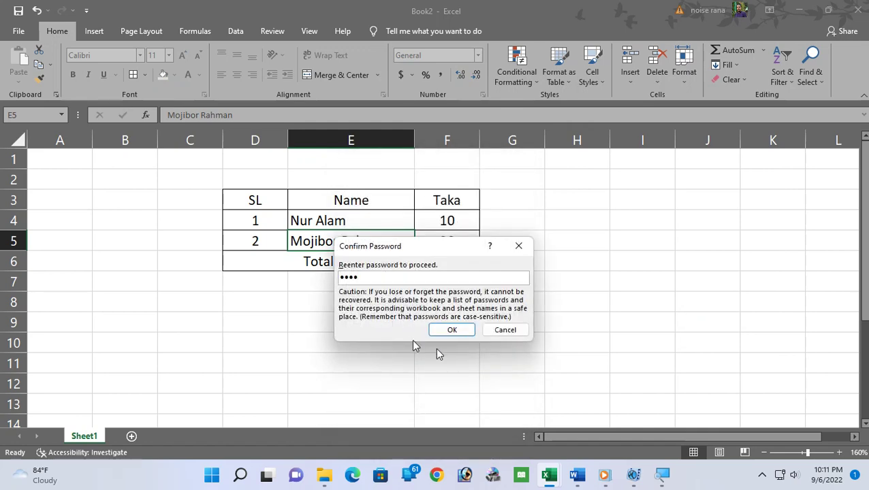
pyautogui.click(452, 330)
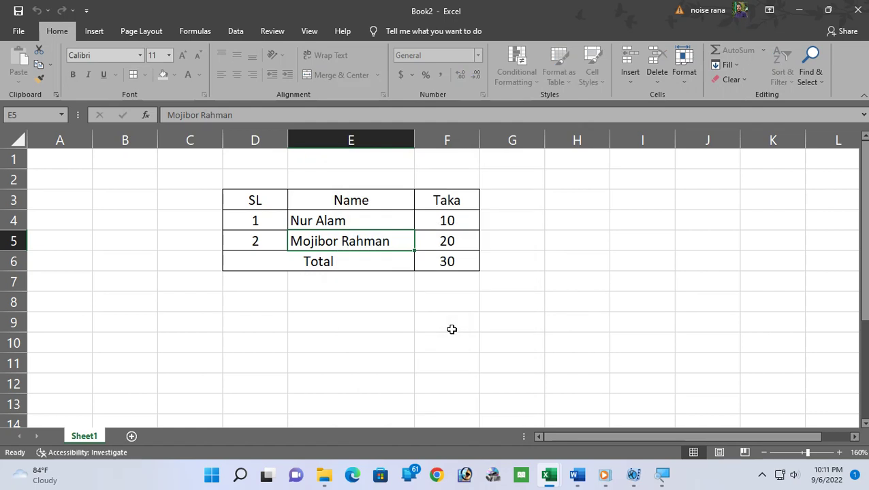
# - Check whether the total cell F6 shows its formula, comparing it with the other table cells' contents in the formula bar
pyautogui.click(359, 289)
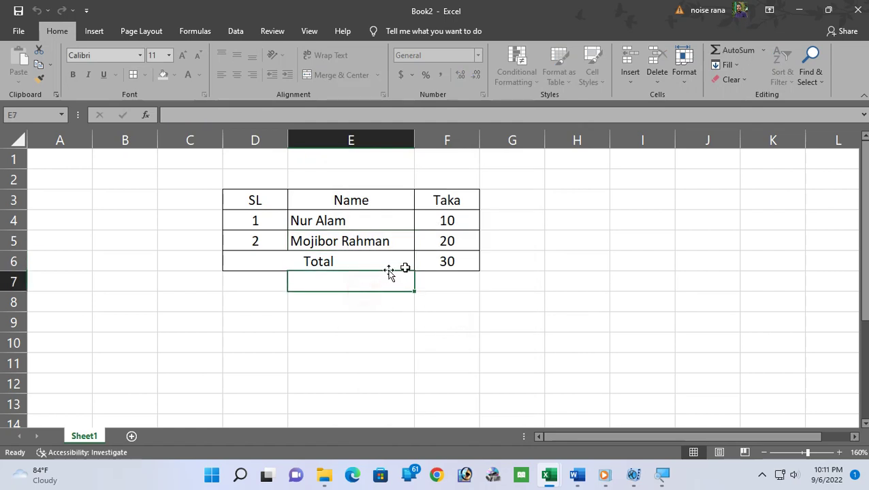
pyautogui.click(443, 261)
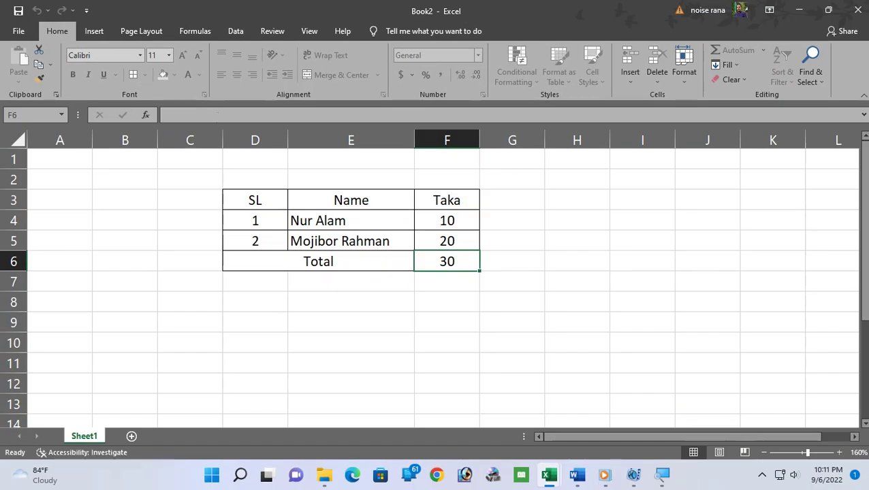
pyautogui.click(420, 242)
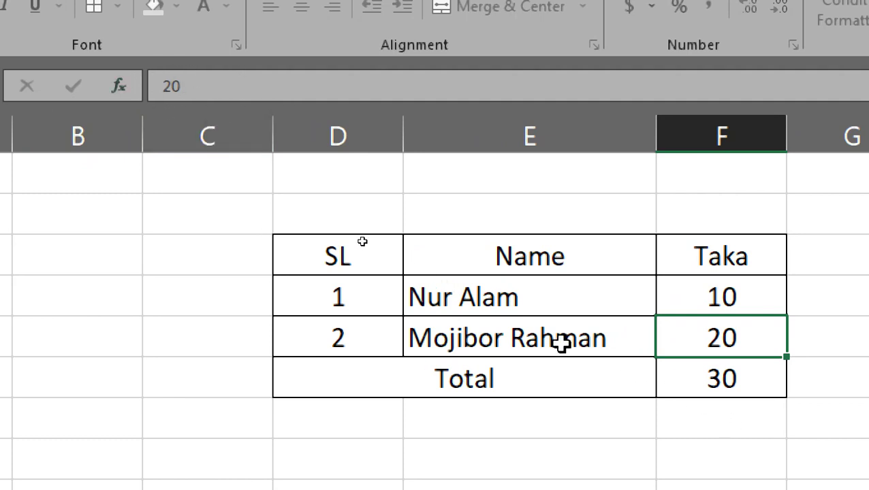
pyautogui.click(542, 332)
pyautogui.click(508, 389)
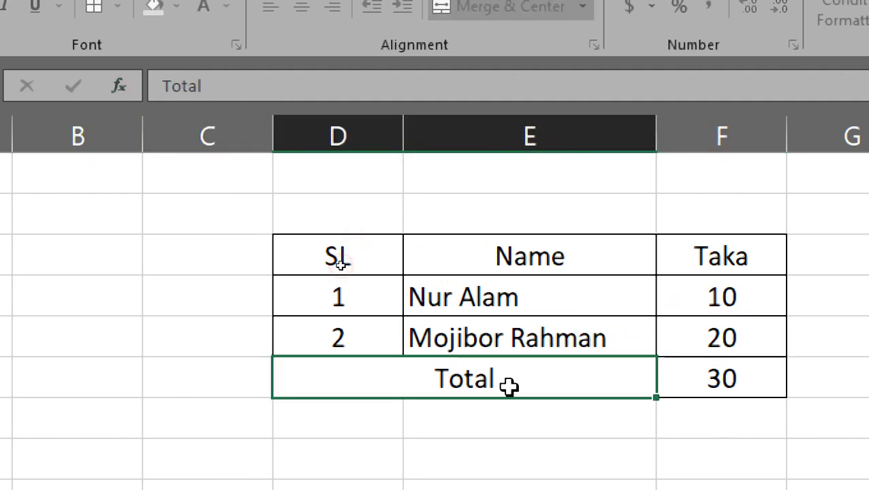
pyautogui.click(504, 229)
pyautogui.click(504, 254)
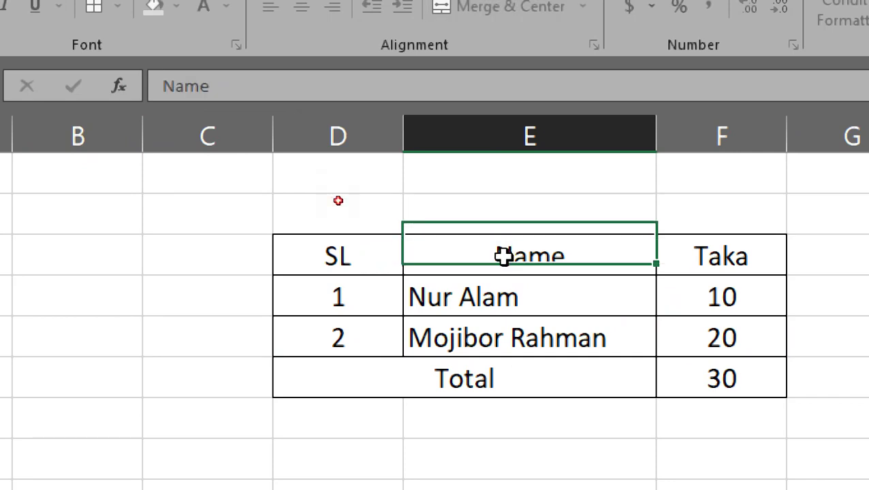
pyautogui.click(316, 255)
pyautogui.click(700, 372)
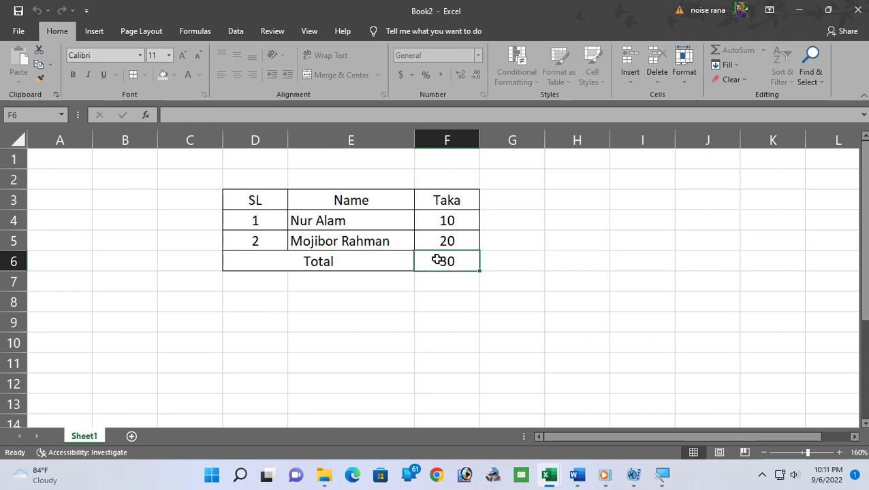
# - Switch to the Word notes and add the closing line "Thanks For Watching" on a new line at the end, followed by an empty line
pyautogui.hotkey('alt', 'Tab')
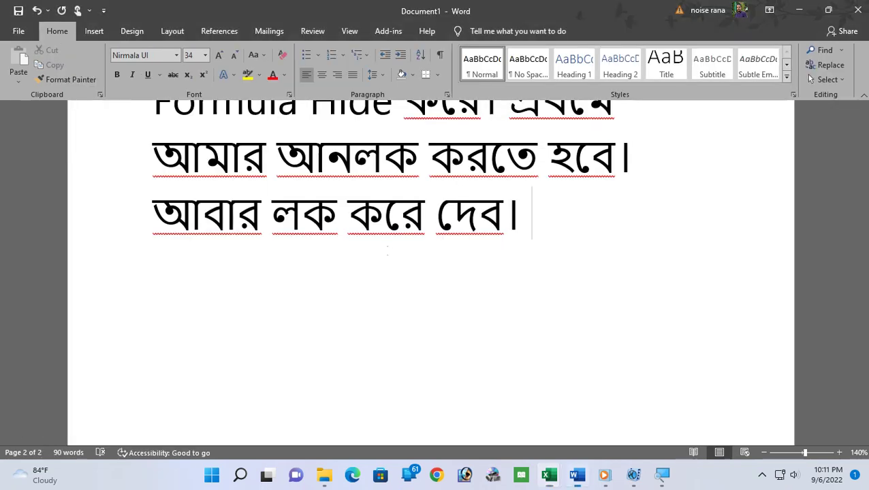
pyautogui.press('Return')
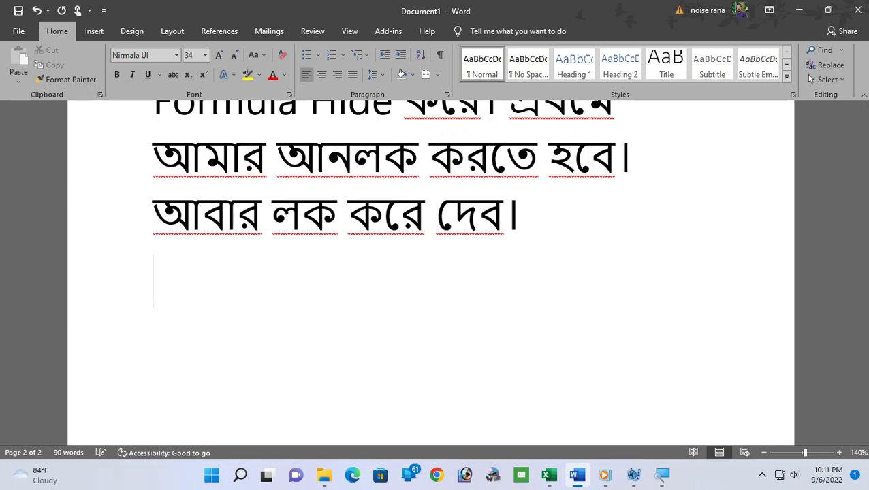
pyautogui.write('Thank')
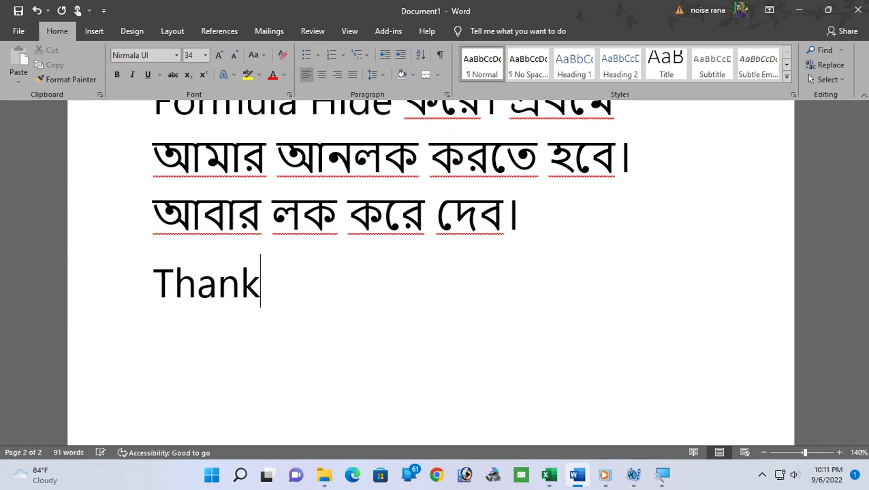
pyautogui.write('s For Watching')
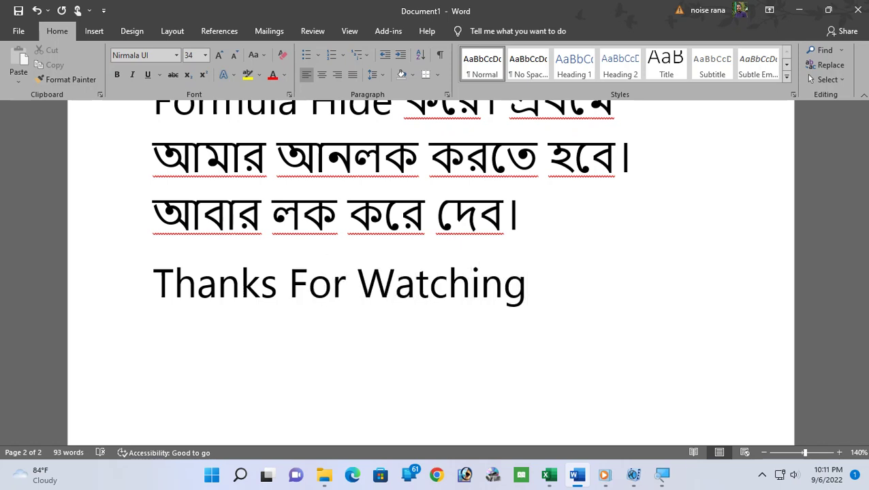
pyautogui.press('Return')
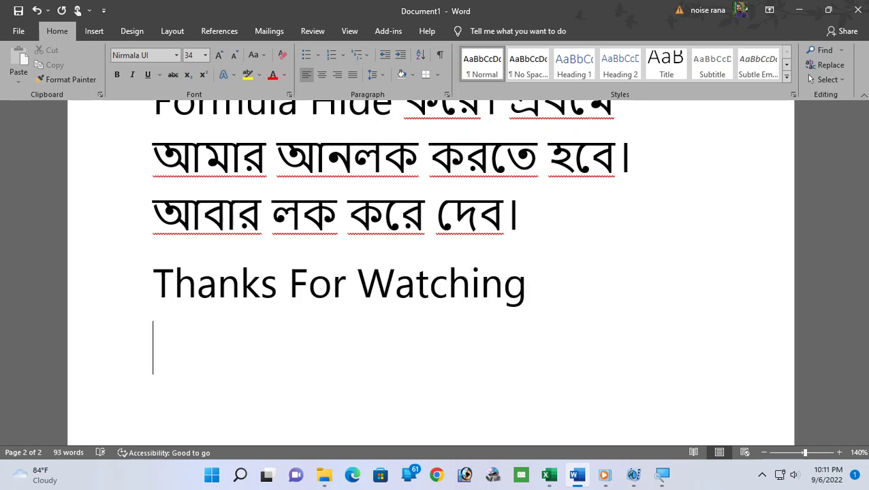